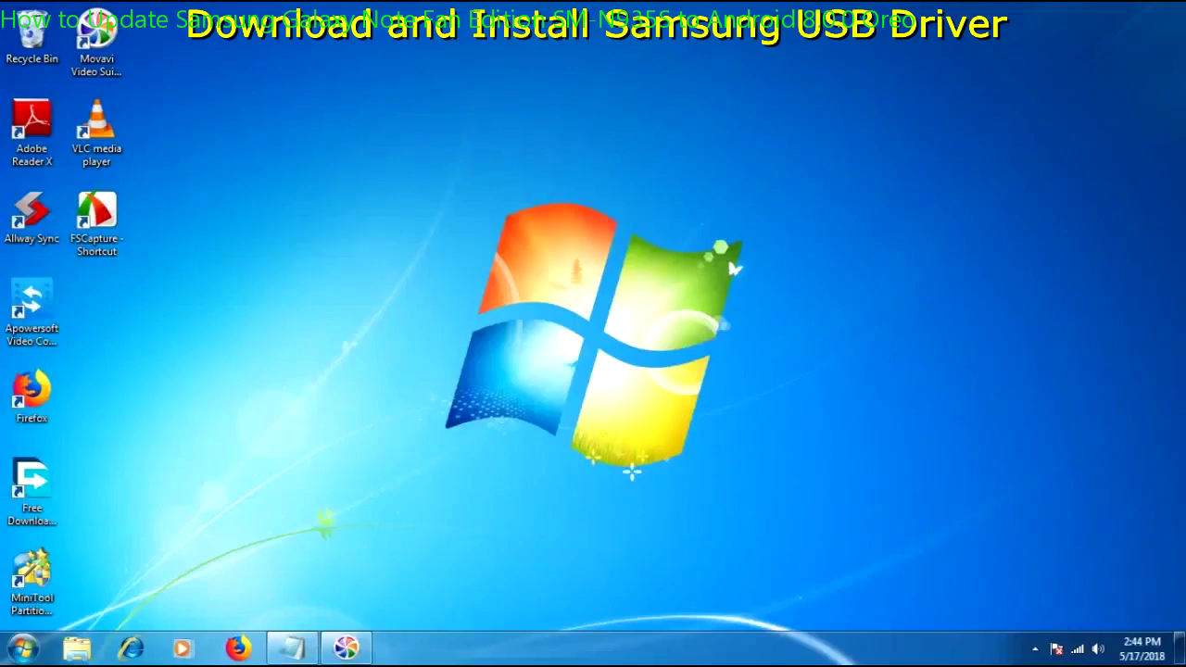
- Launch Firefox and copy the developer.samsung.com technical-doc address from the open Notepad note
click(32, 395)
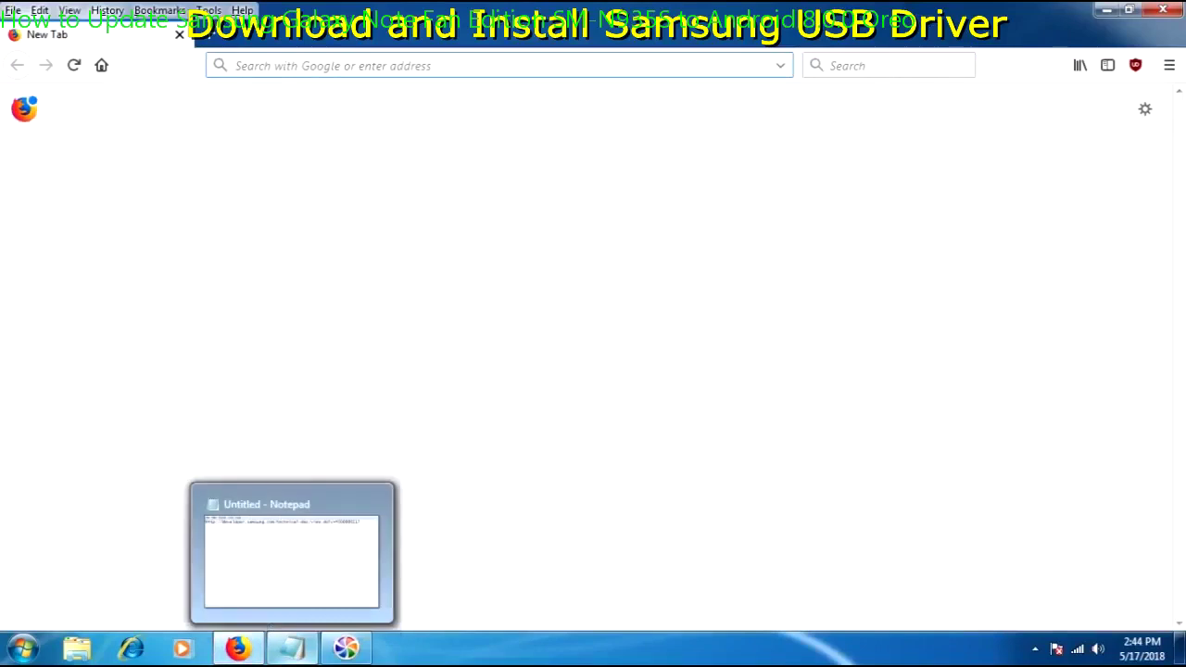
click(293, 648)
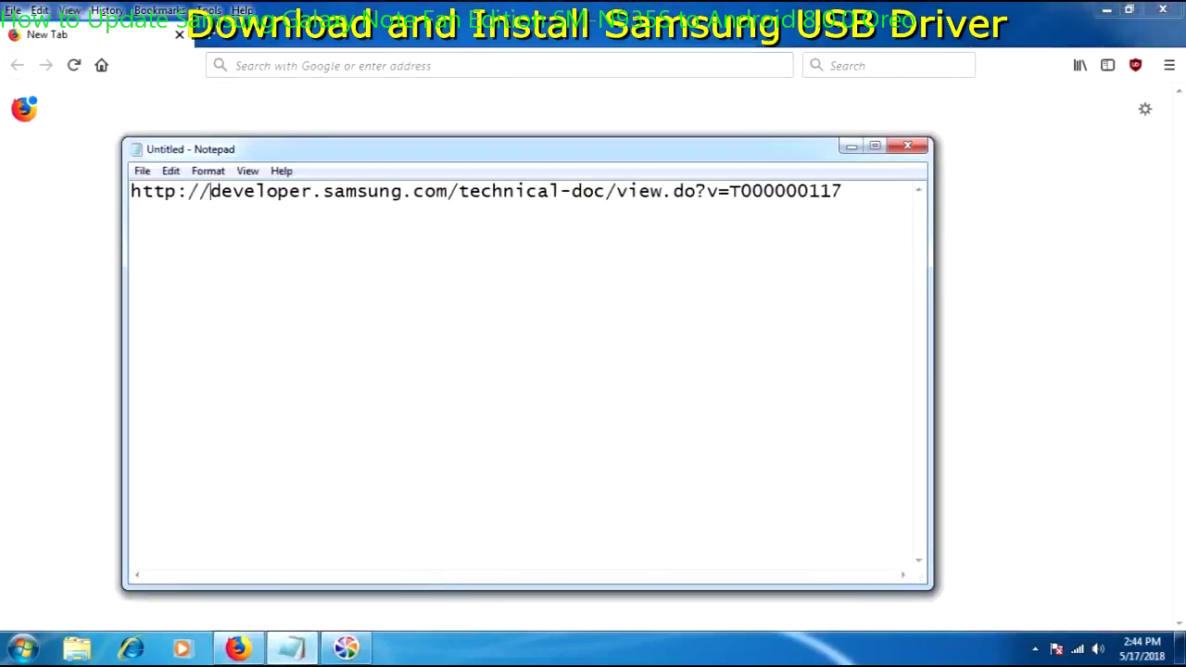
drag(131, 191, 842, 191)
right_click(686, 191)
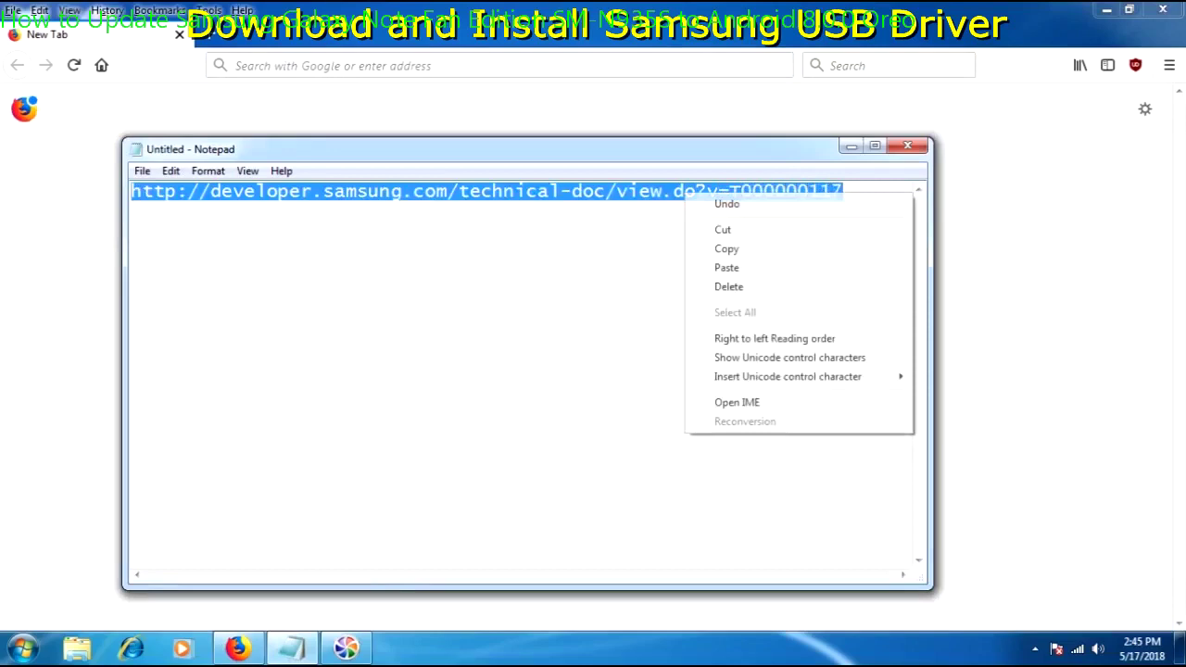
click(724, 249)
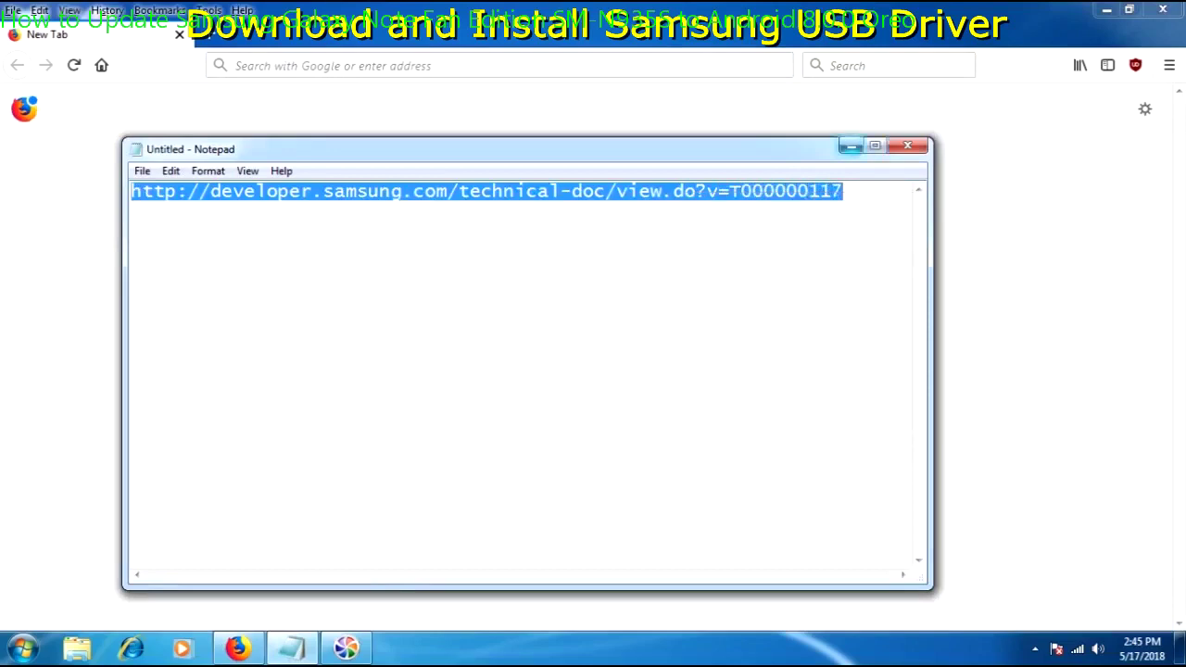
click(851, 145)
right_click(287, 67)
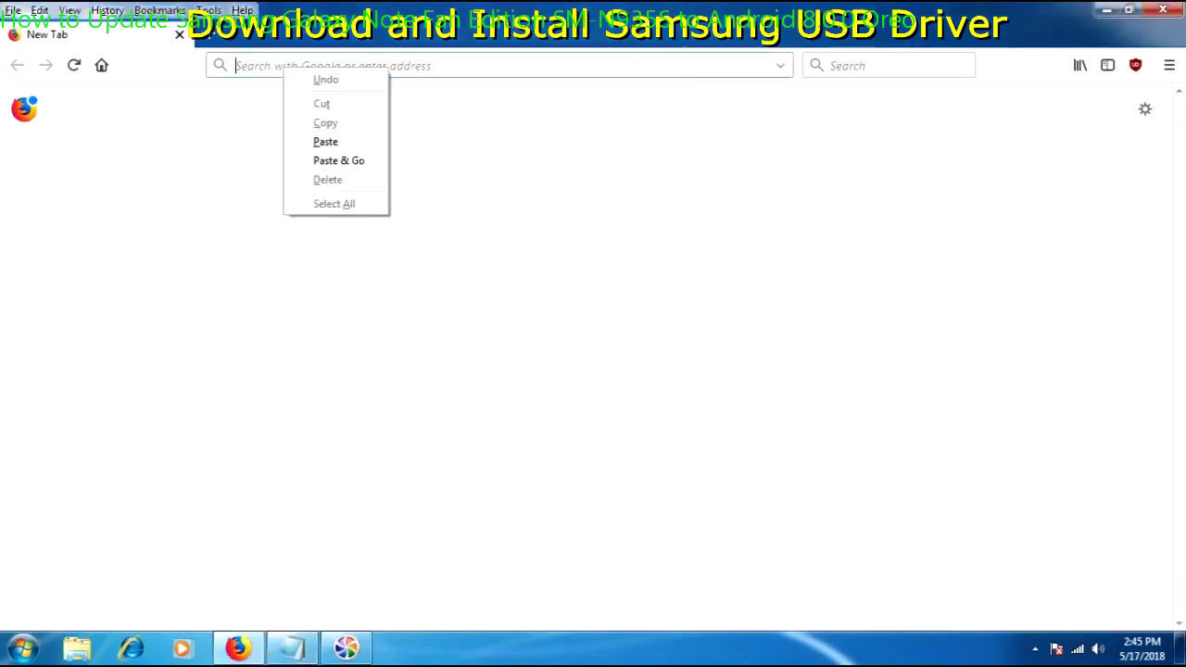
click(320, 141)
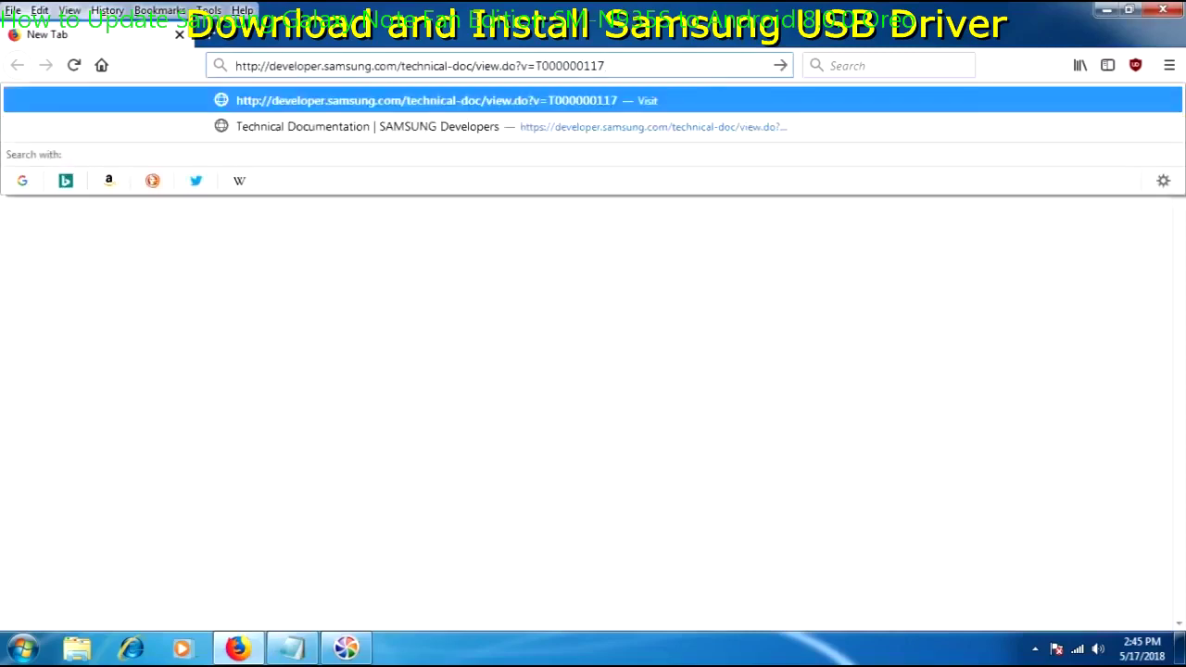
key(Return)
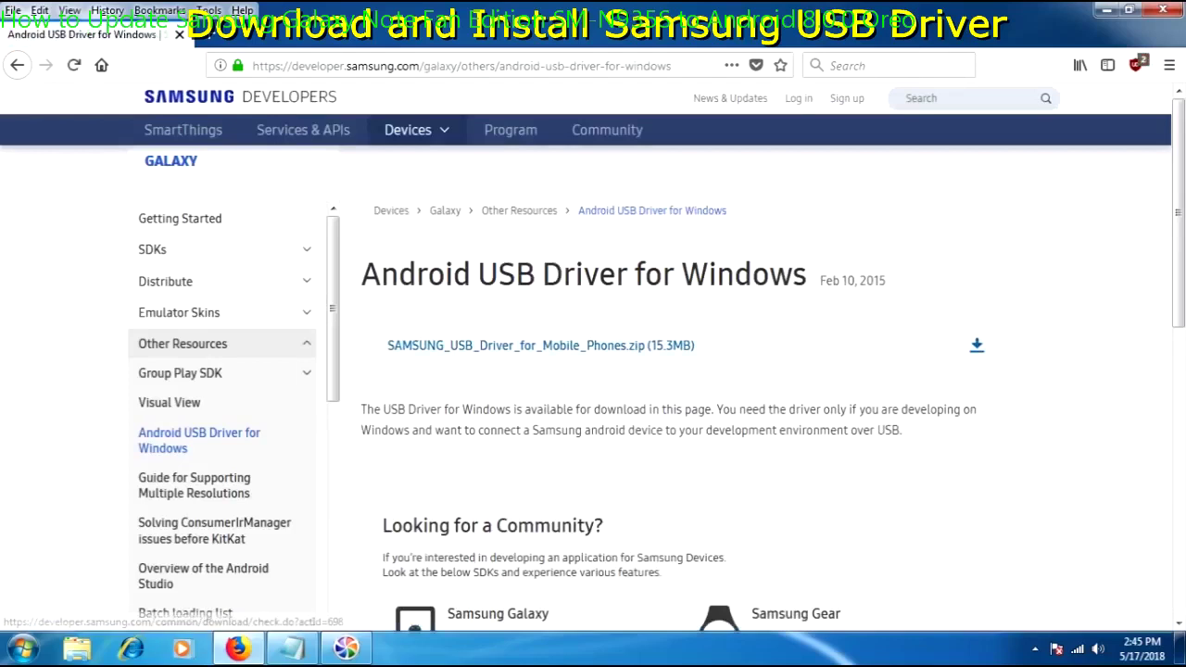
- Download SAMSUNG_USB_Driver_for_Mobile_Phones.zip from the Android USB Driver for Windows page, choosing to save the file
click(540, 345)
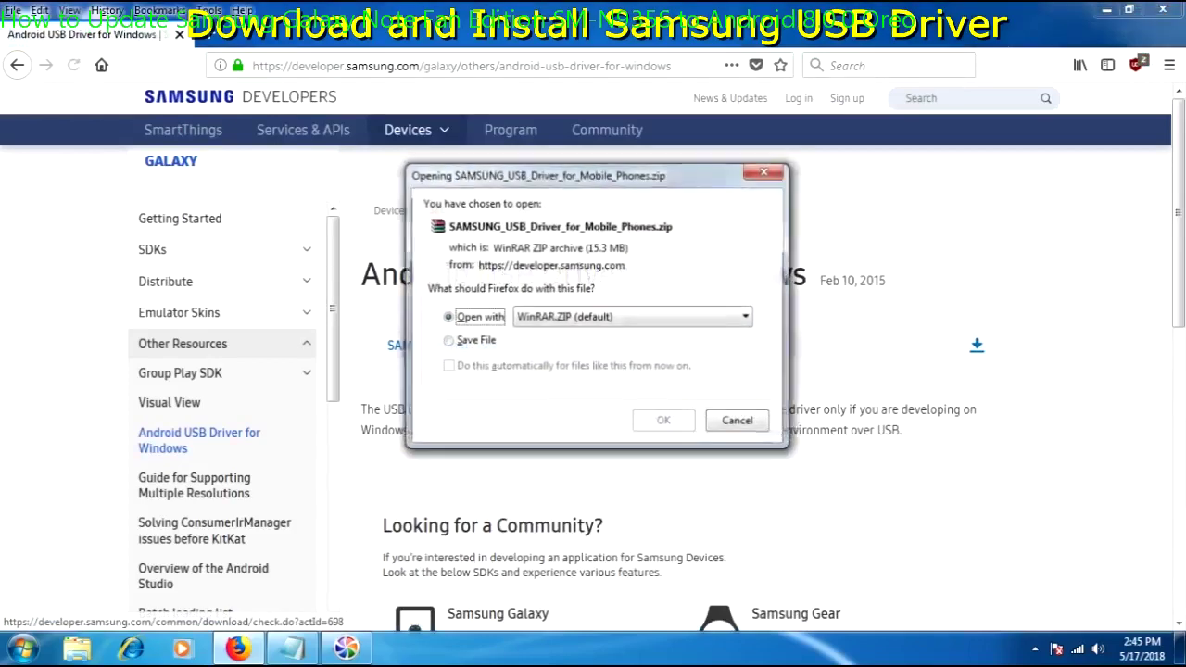
click(446, 340)
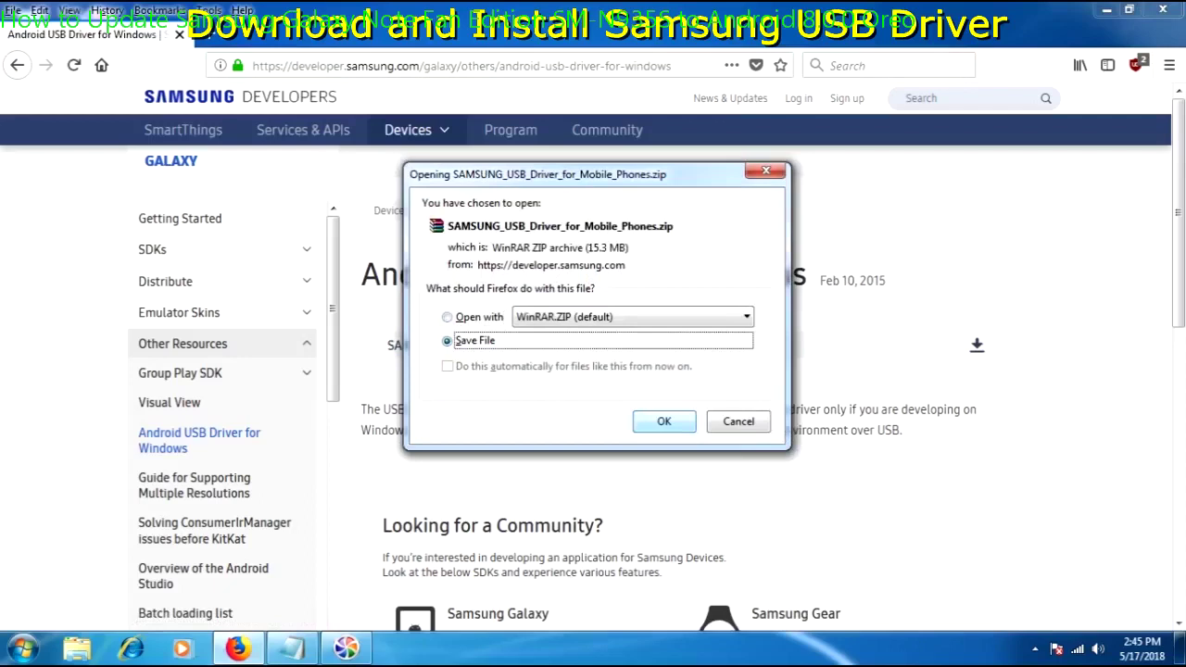
click(664, 421)
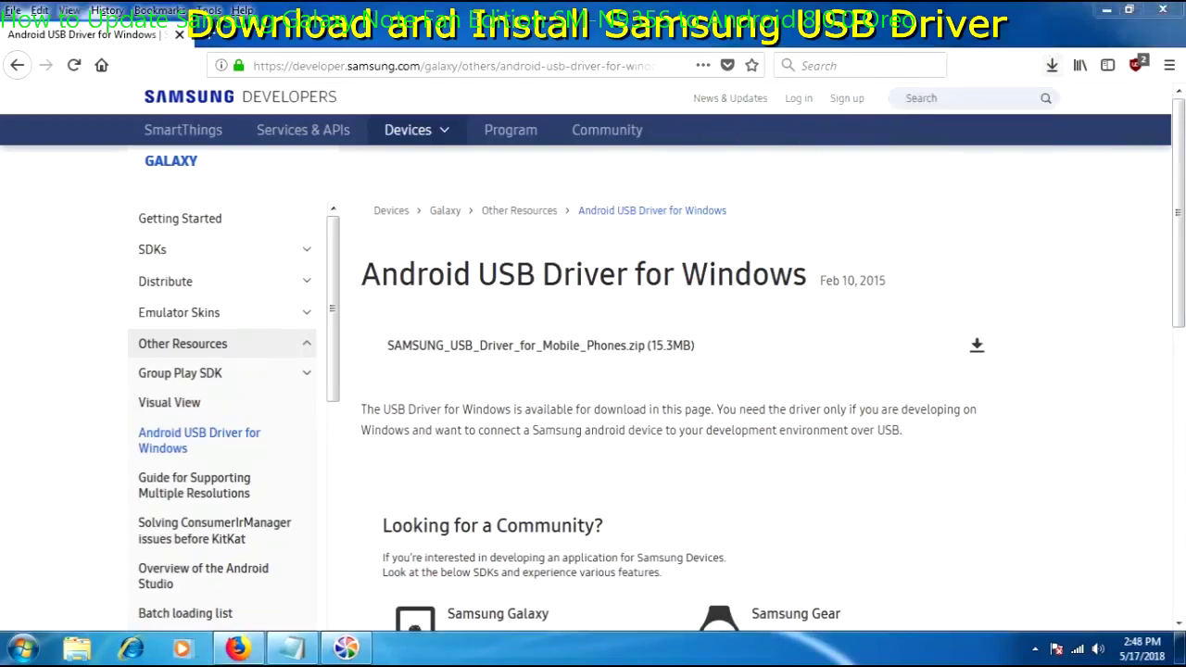
- Open the downloaded SAMSUNG_USB_Driver_for_Mobile_Phones.zip in WinRAR and dismiss the evaluation notice
click(1052, 65)
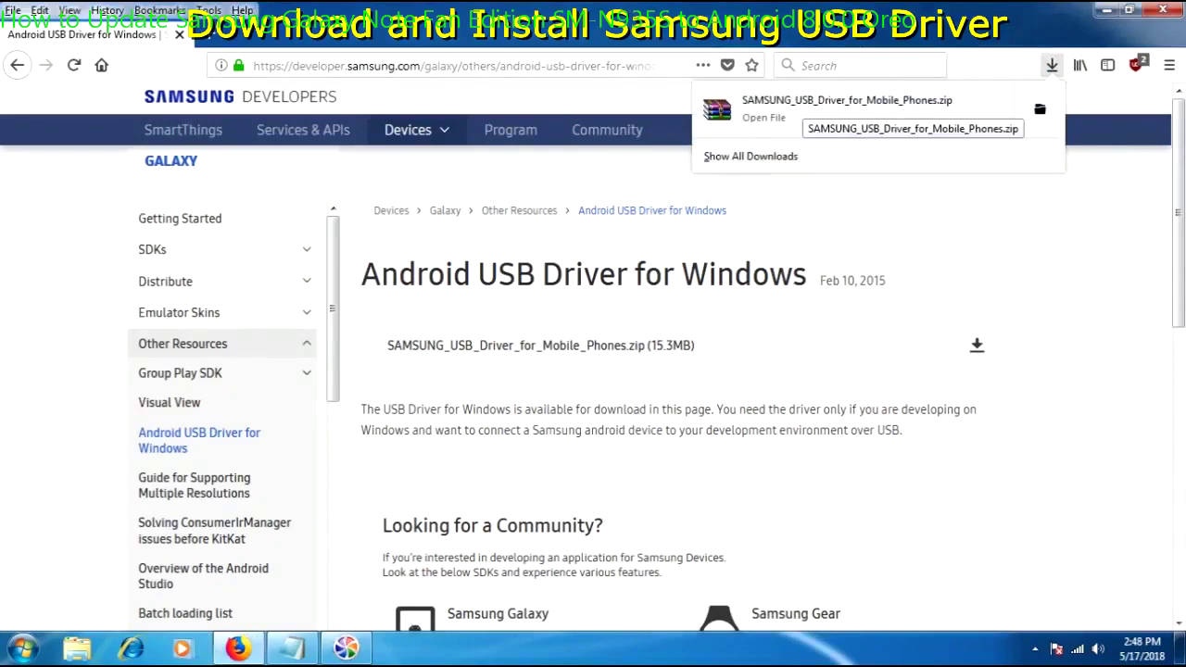
click(815, 108)
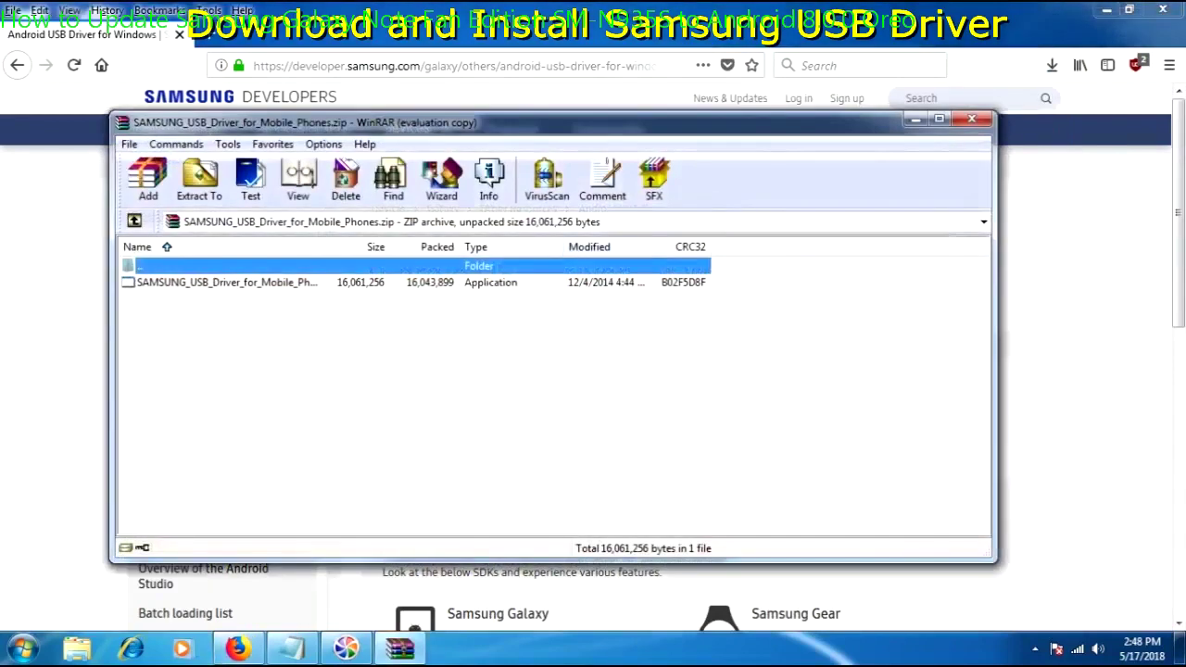
key(Return)
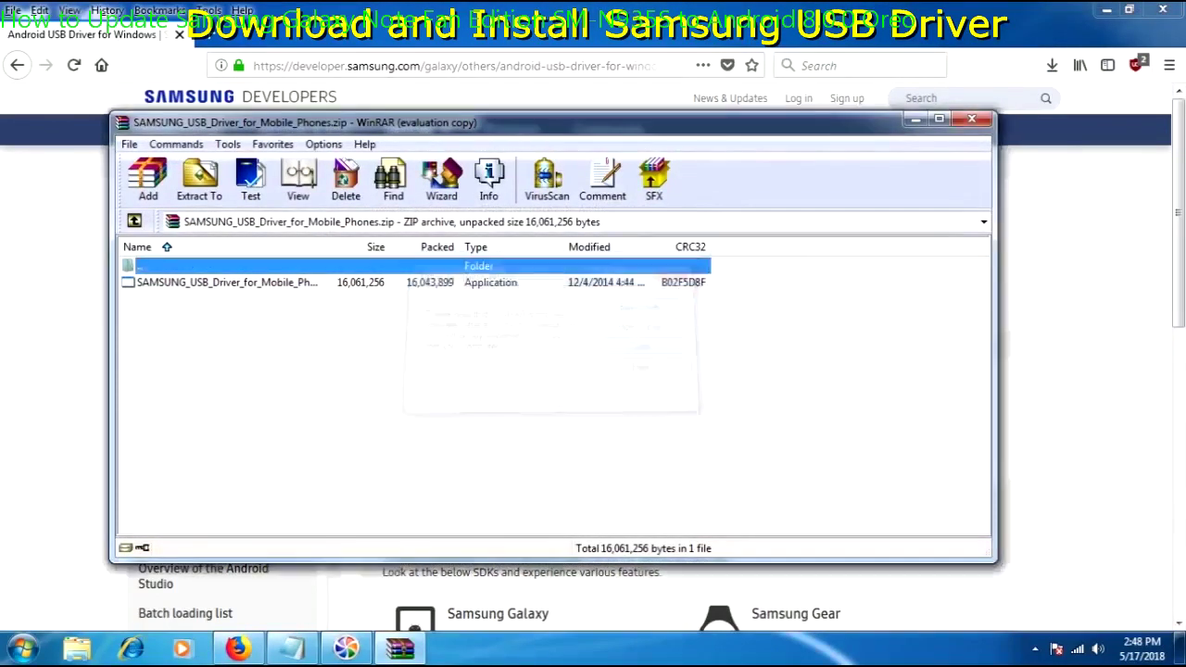
- Extract the SAMSUNG_USB_Driver_for_Mobile_Phones application to the Backup (G:) drive and close WinRAR
click(227, 281)
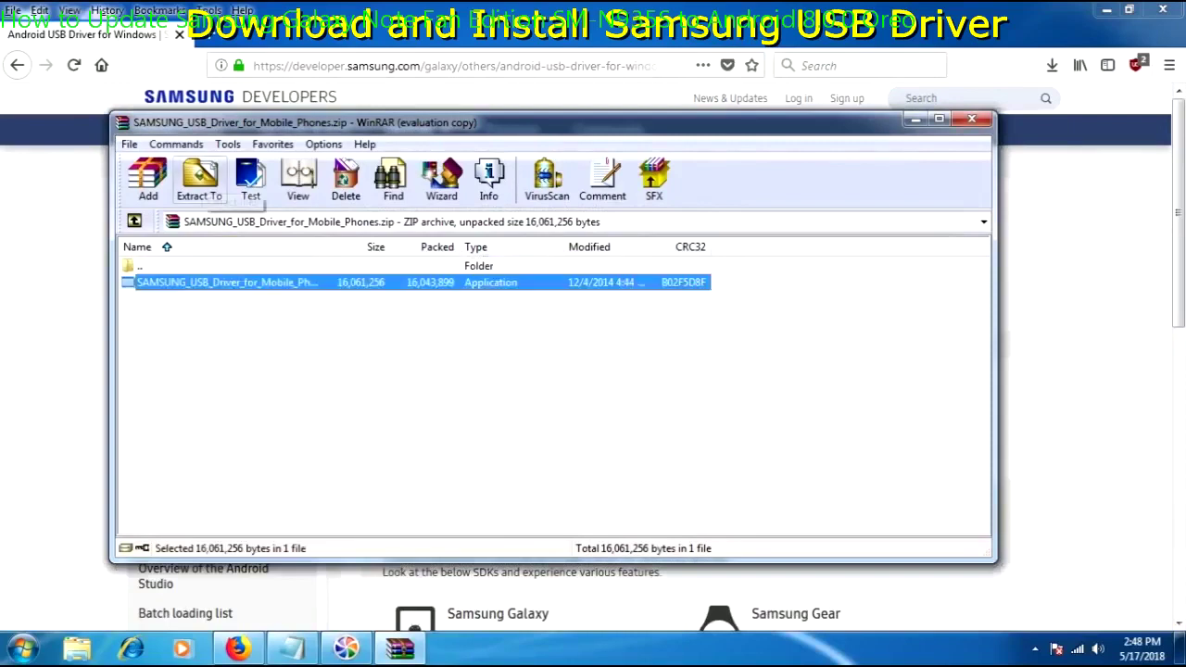
click(200, 178)
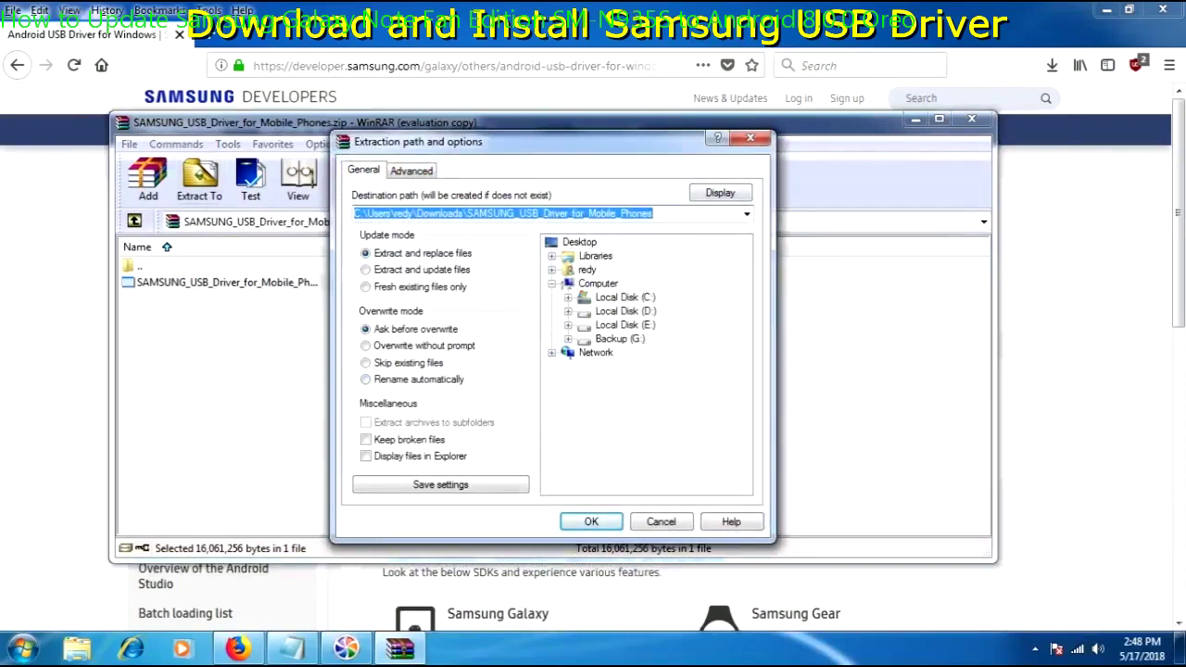
click(624, 324)
key(Left)
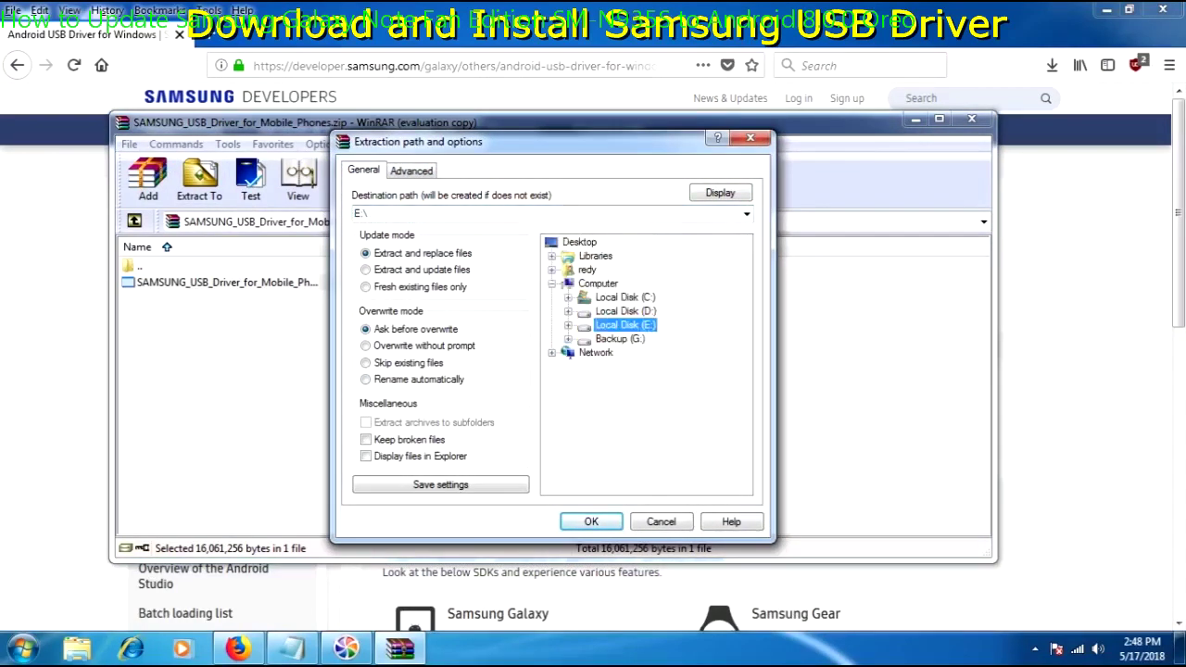
click(619, 338)
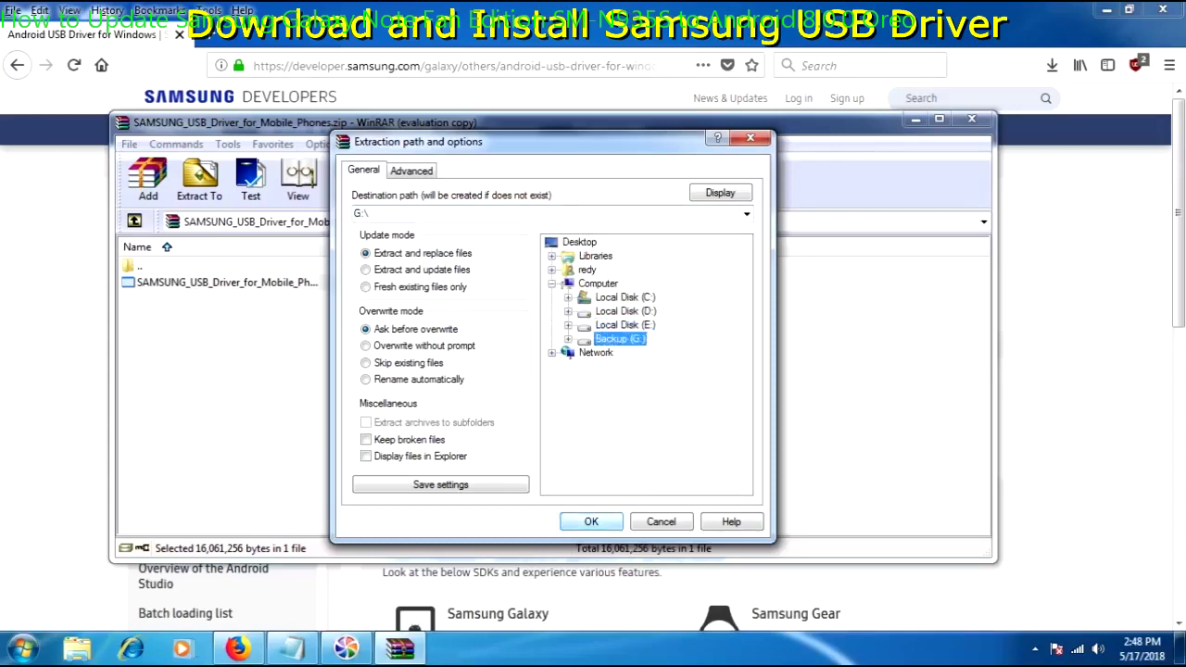
click(591, 521)
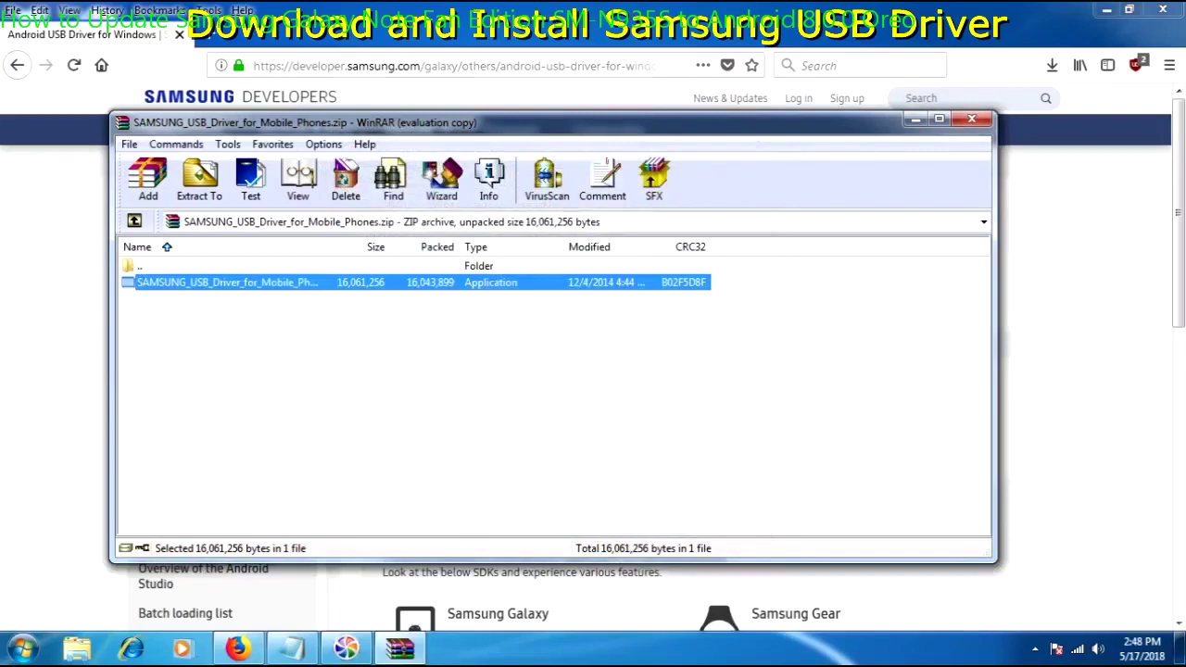
click(971, 118)
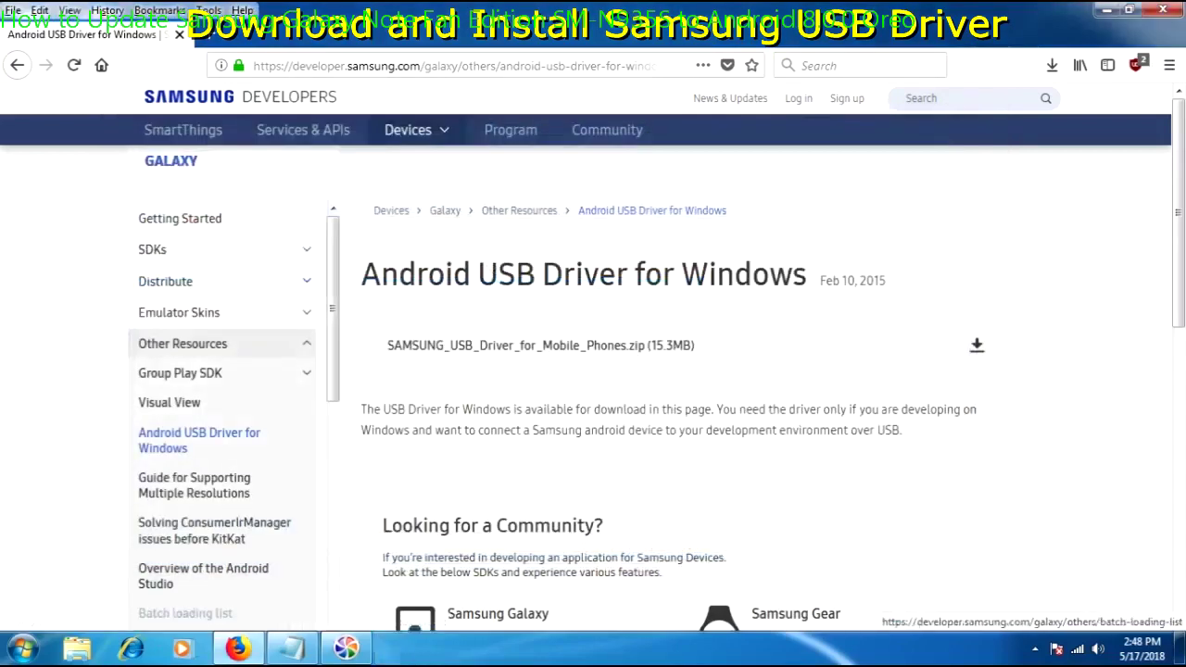
- Browse to the Backup (G:) drive in Windows Explorer and run the SAMSUNG_USB_Driver_for_Mobile_Phones installer
click(77, 647)
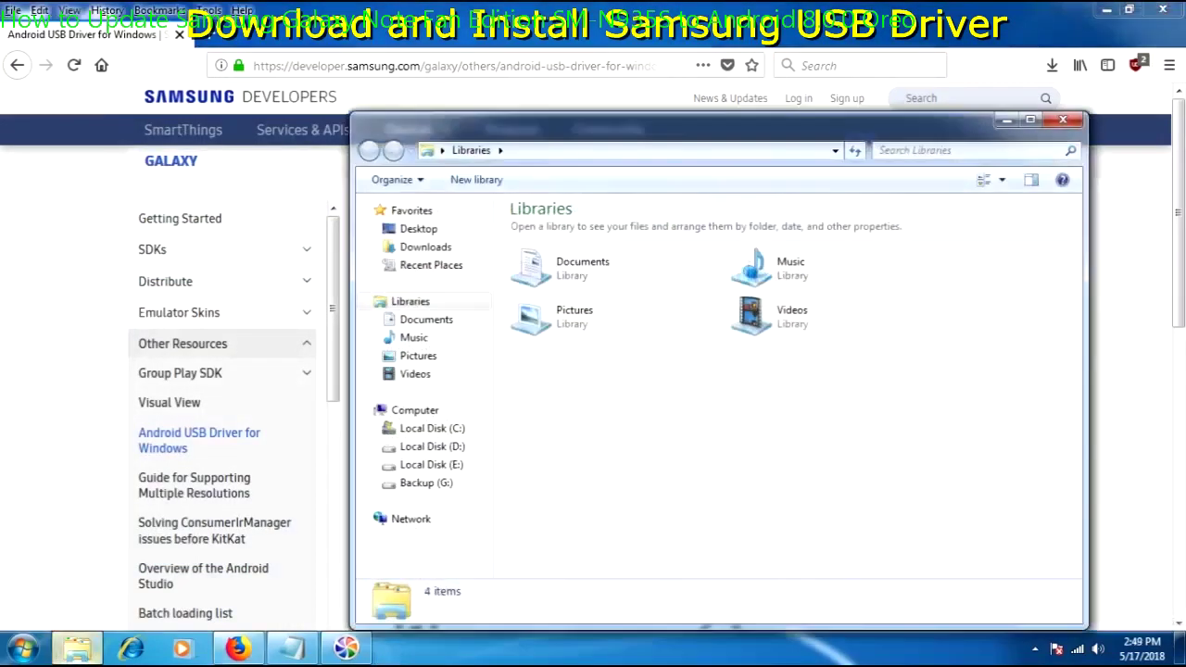
click(426, 483)
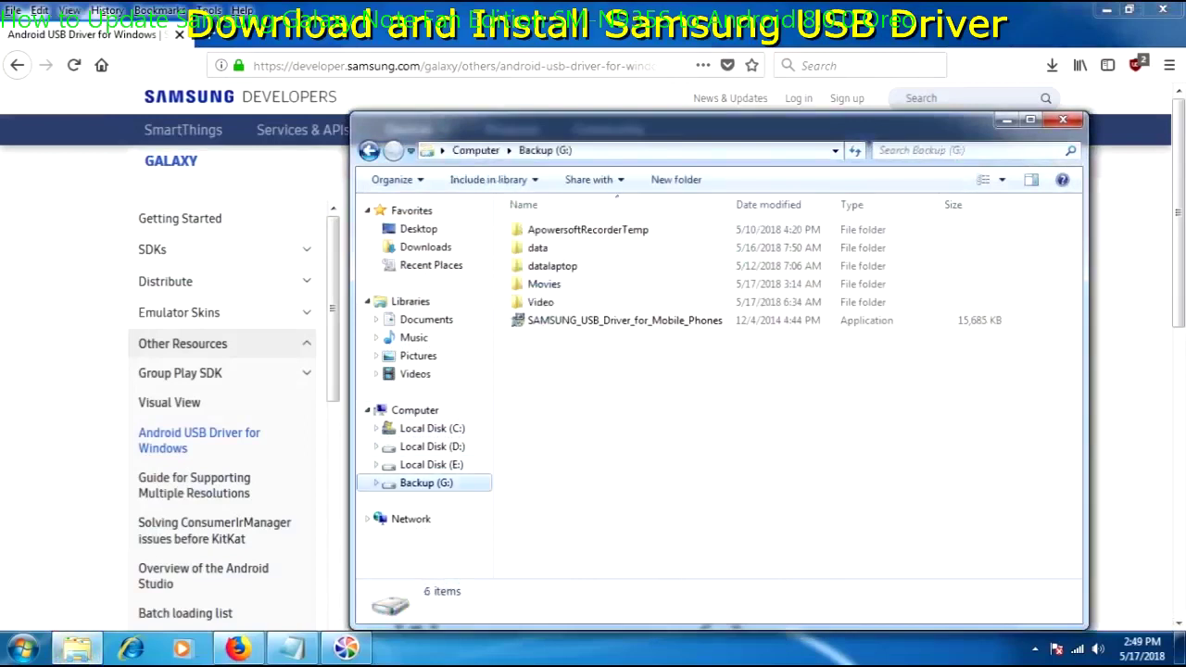
click(624, 319)
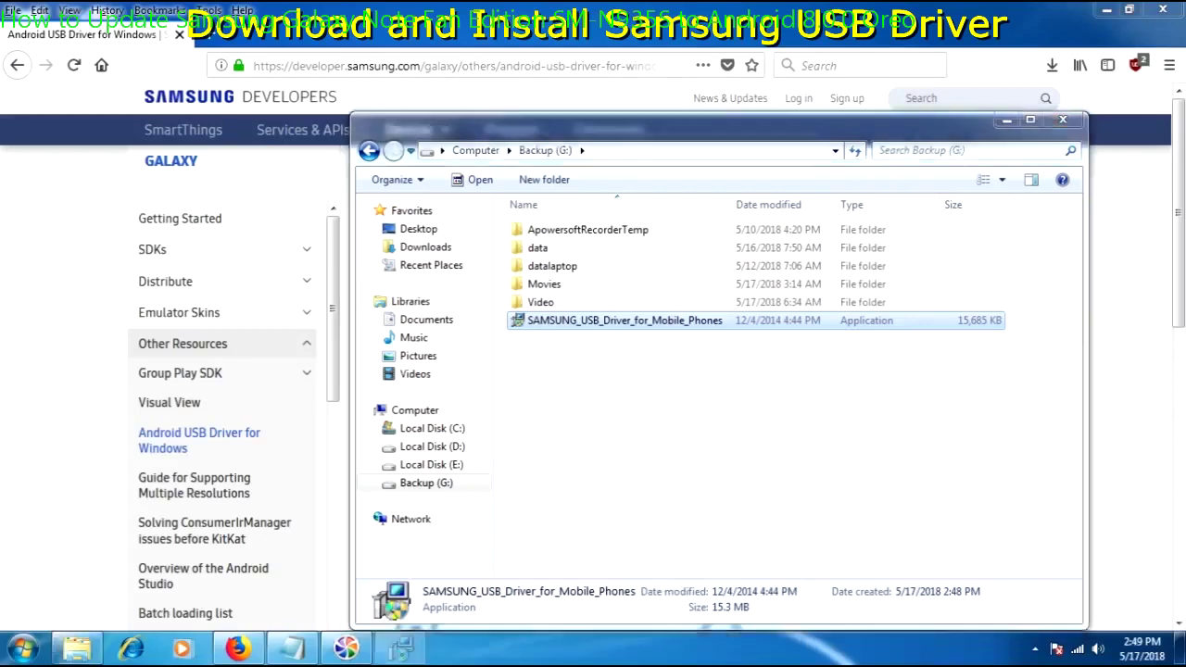
key(Return)
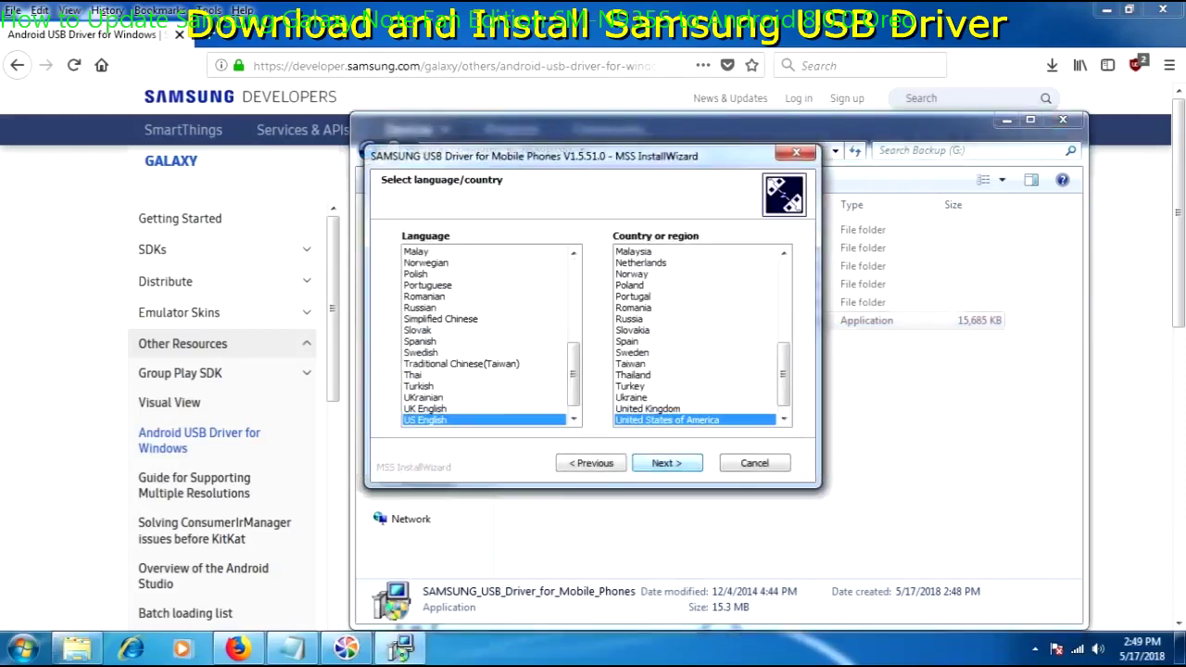
- Install the Samsung USB driver with US English, United States of America and the default location, finish the wizard and dismiss the device driver notification
key(Return)
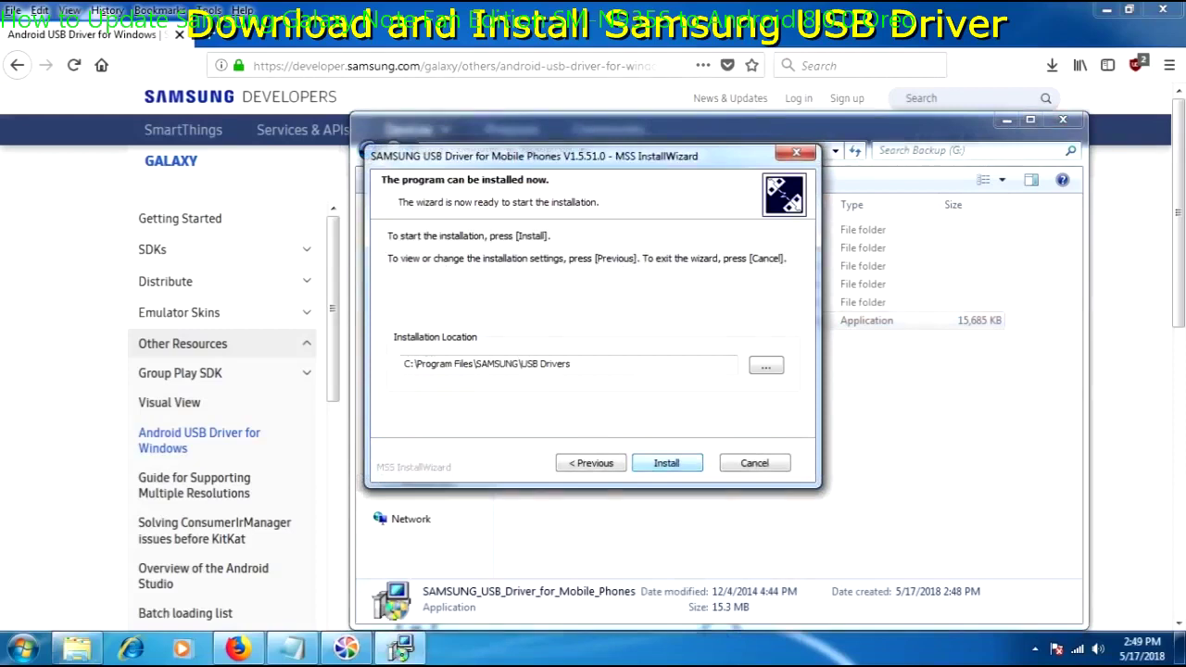
key(Return)
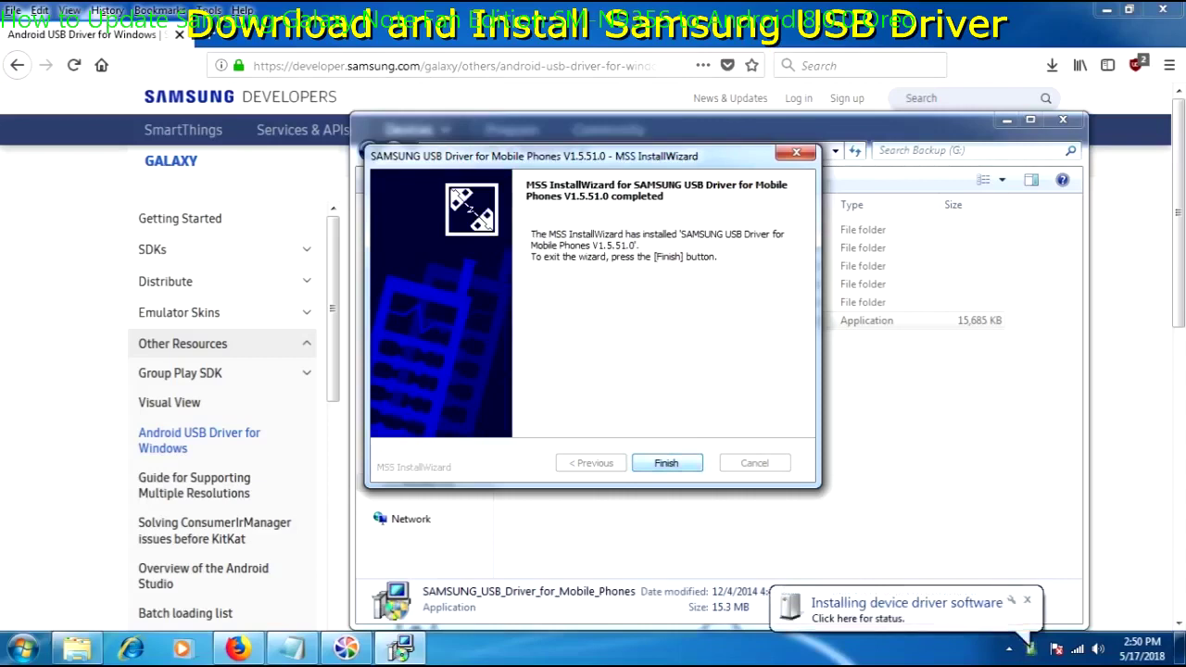
key(Return)
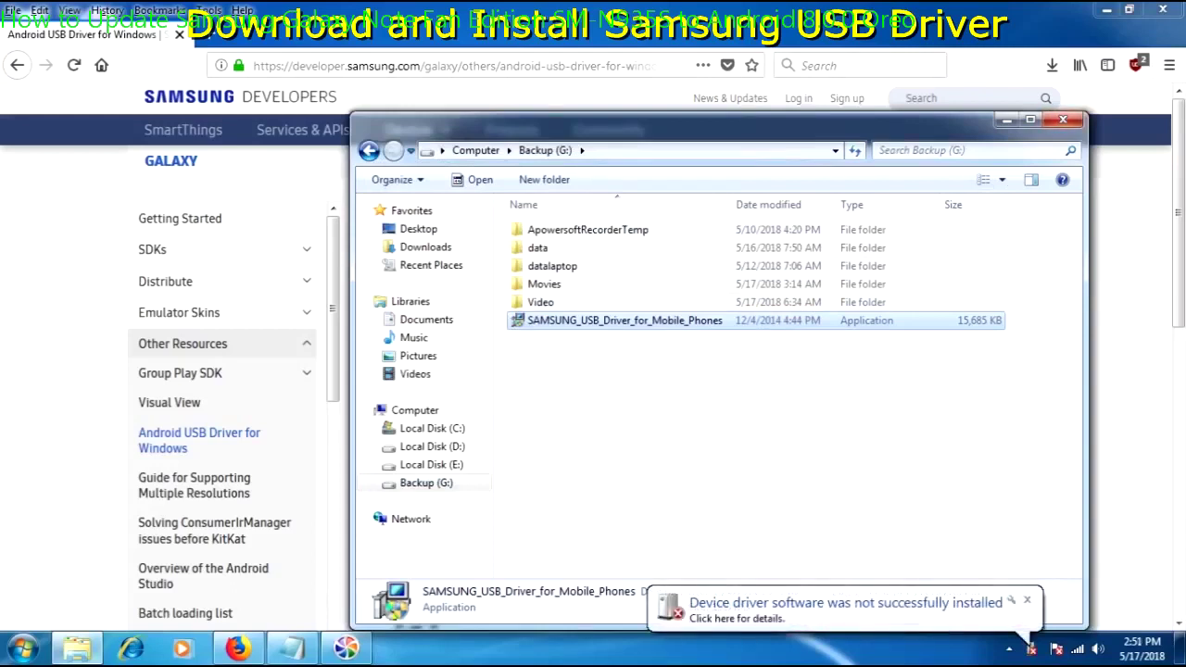
click(1027, 599)
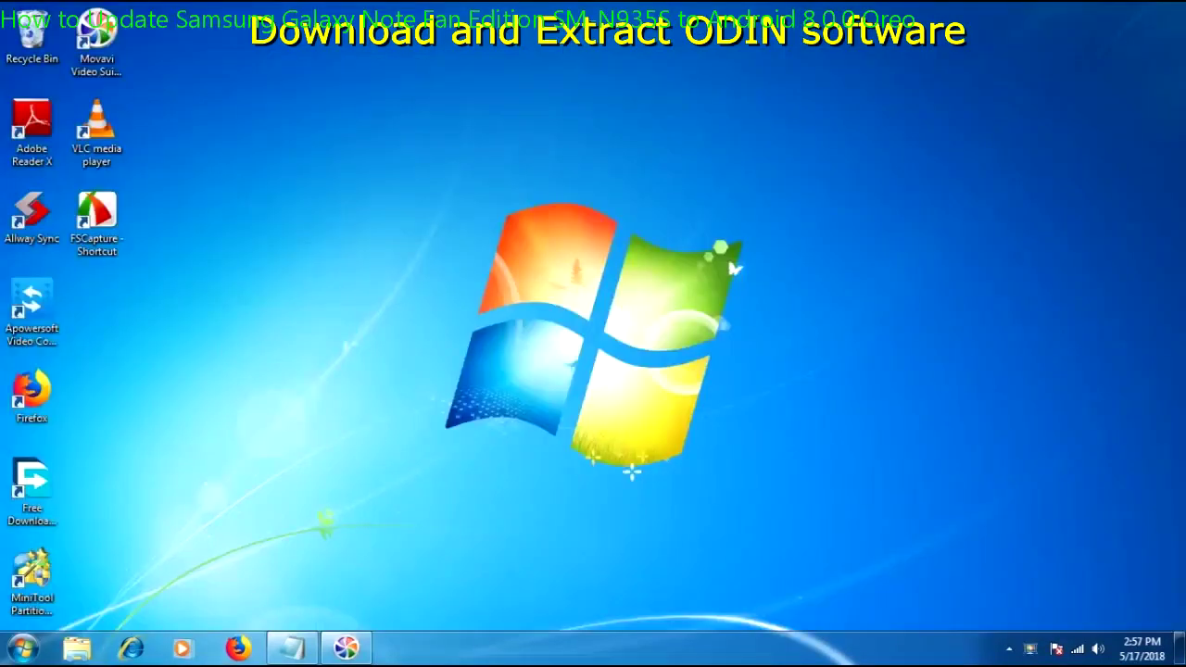
double_click(31, 395)
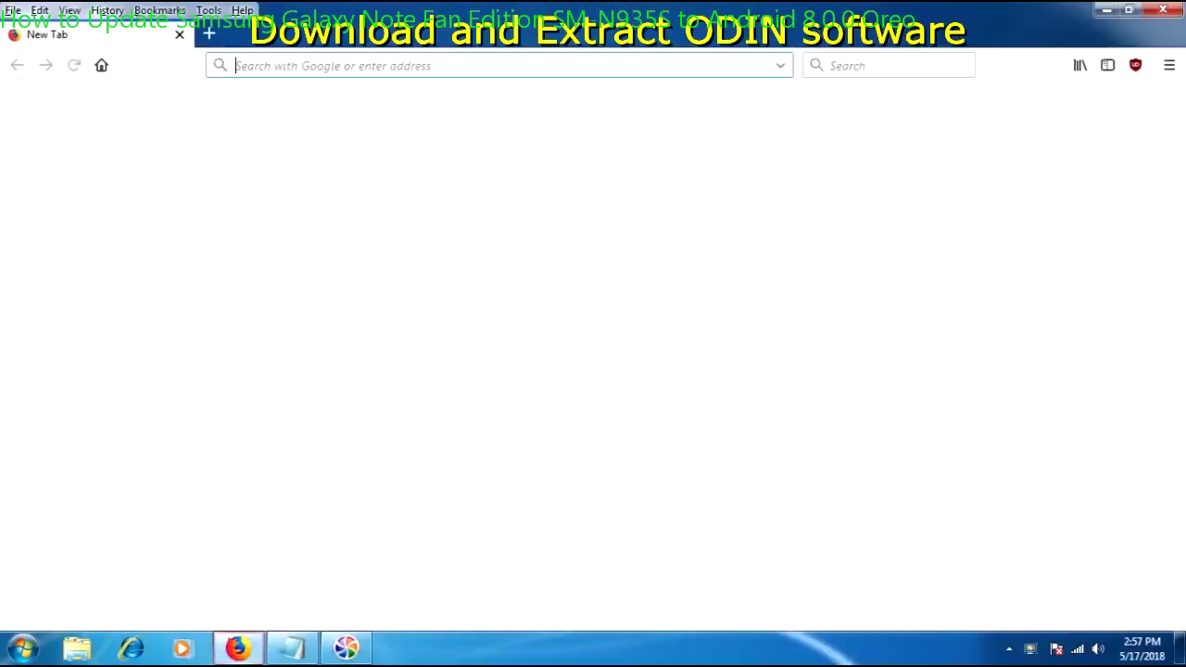
mouse_move(292, 648)
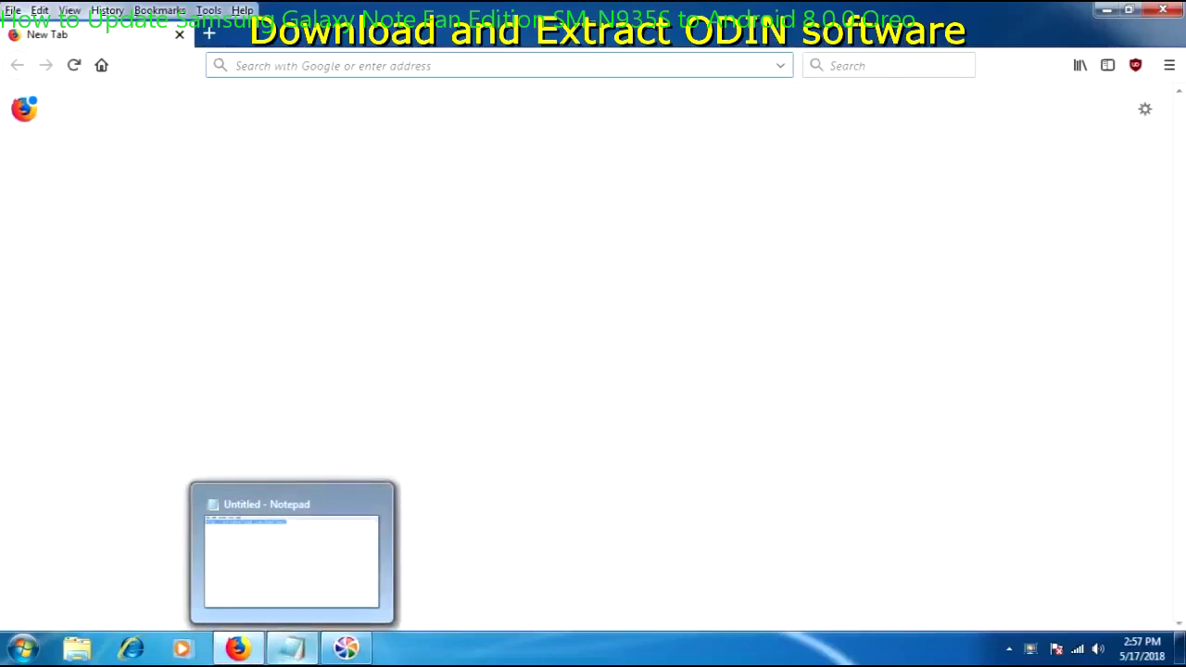
click(292, 648)
click(313, 190)
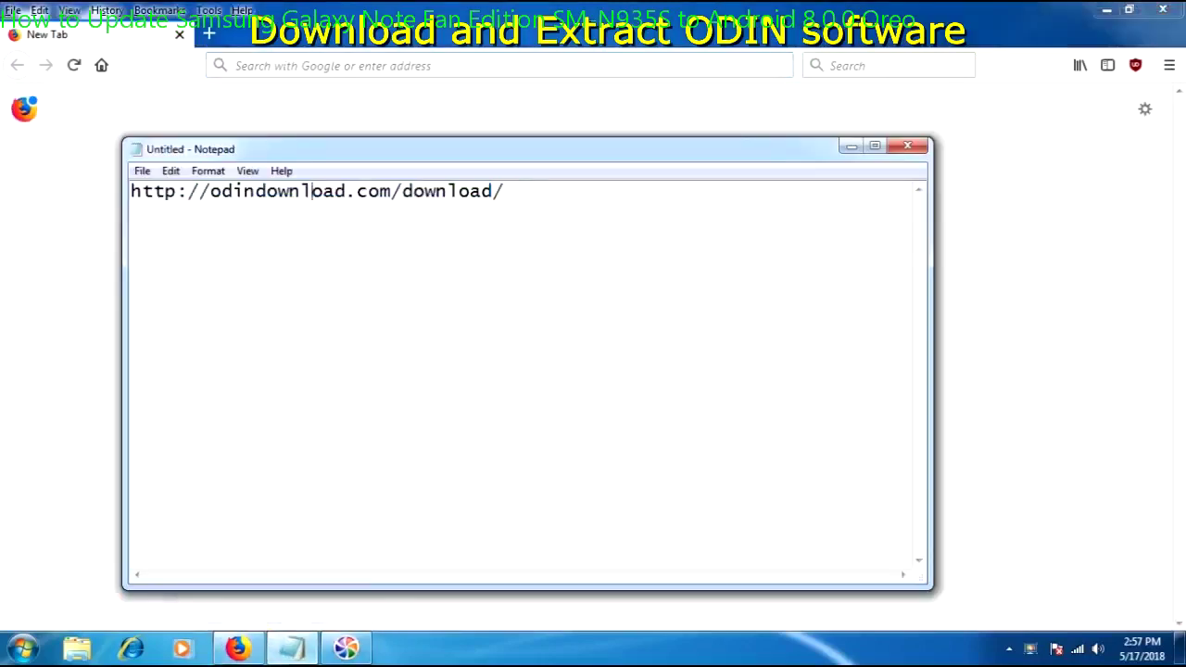
drag(130, 191, 504, 191)
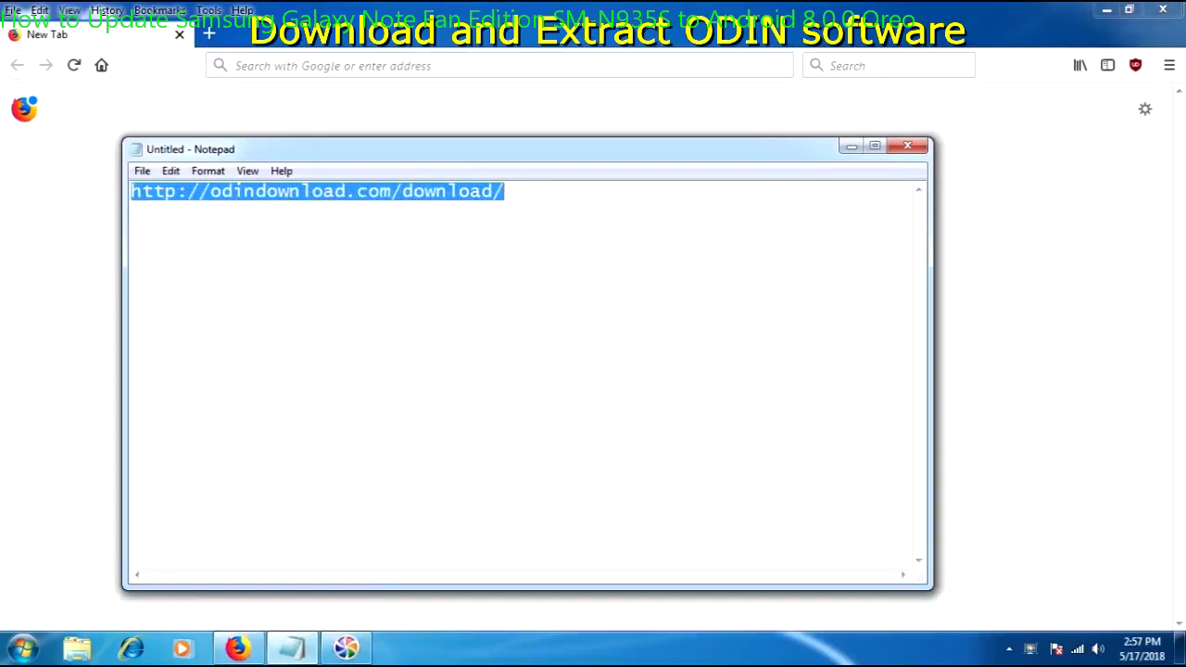
right_click(436, 187)
click(472, 244)
click(473, 65)
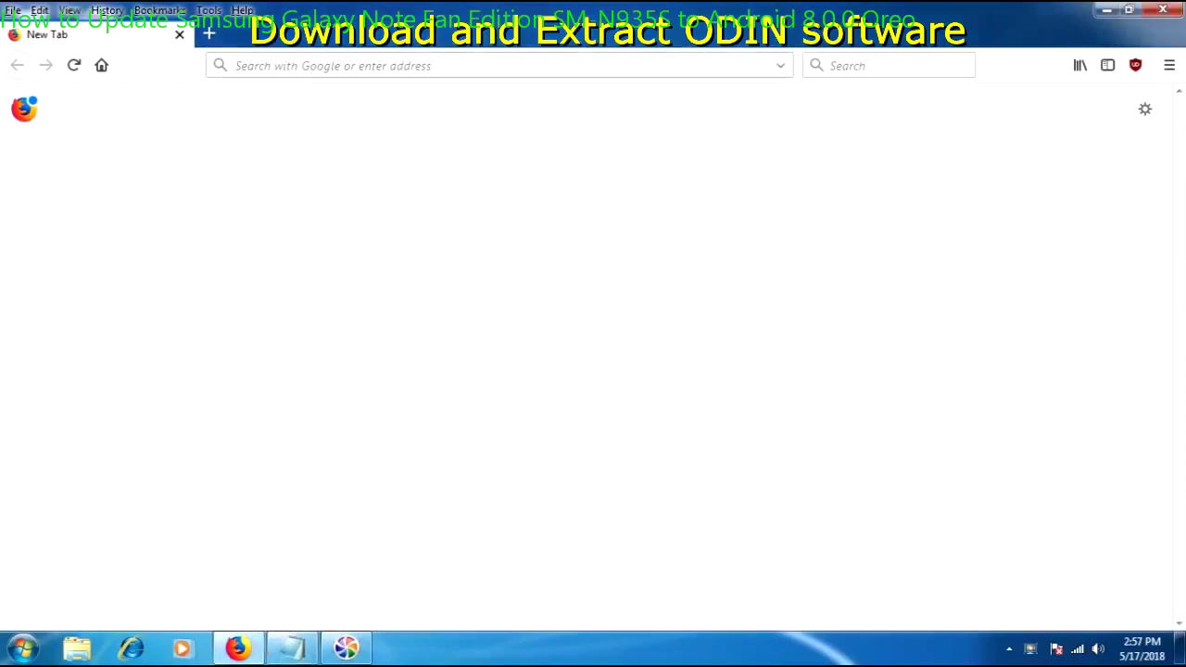
key(ctrl+v)
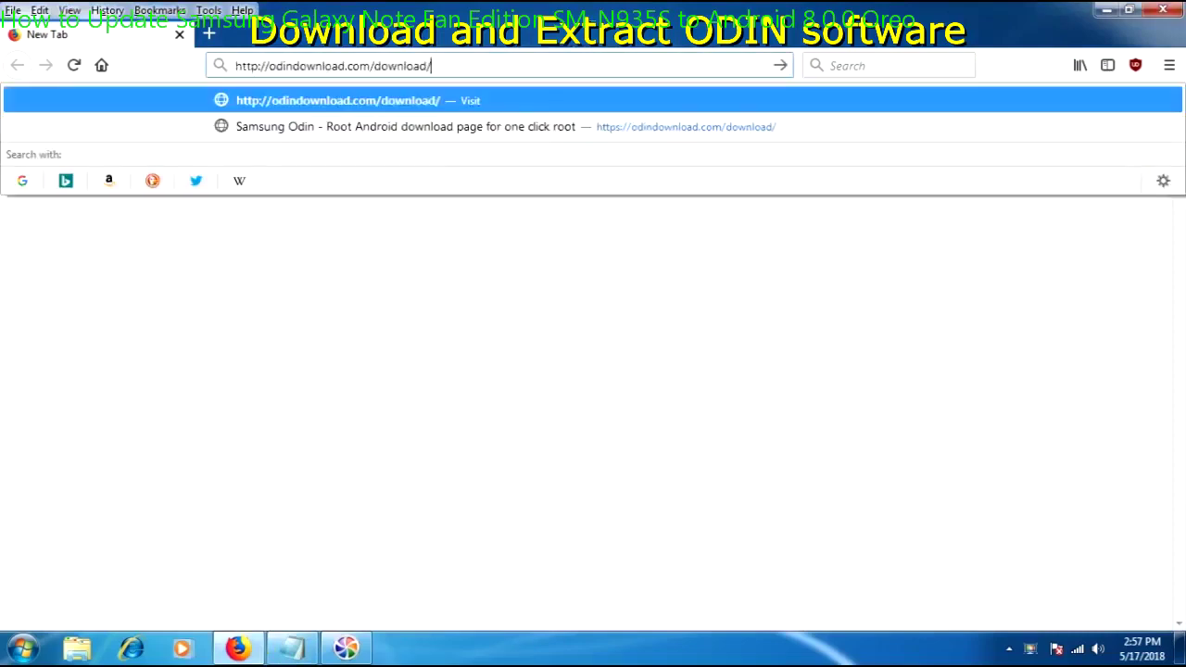
key(Return)
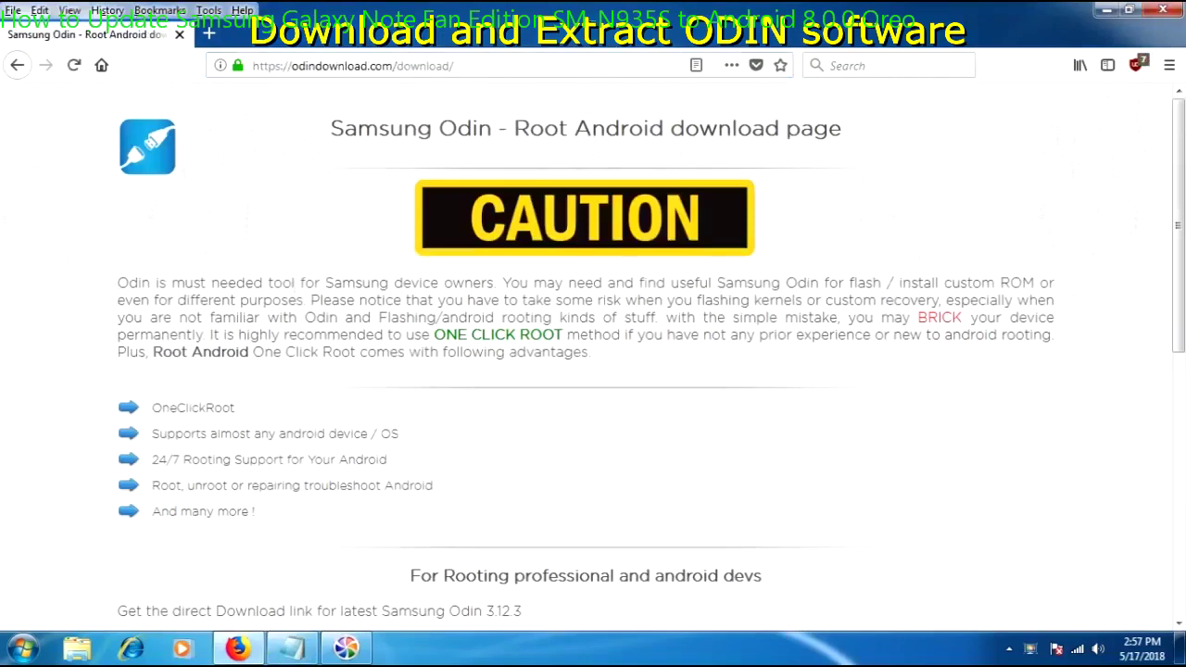
scroll(594, 352, down, 5)
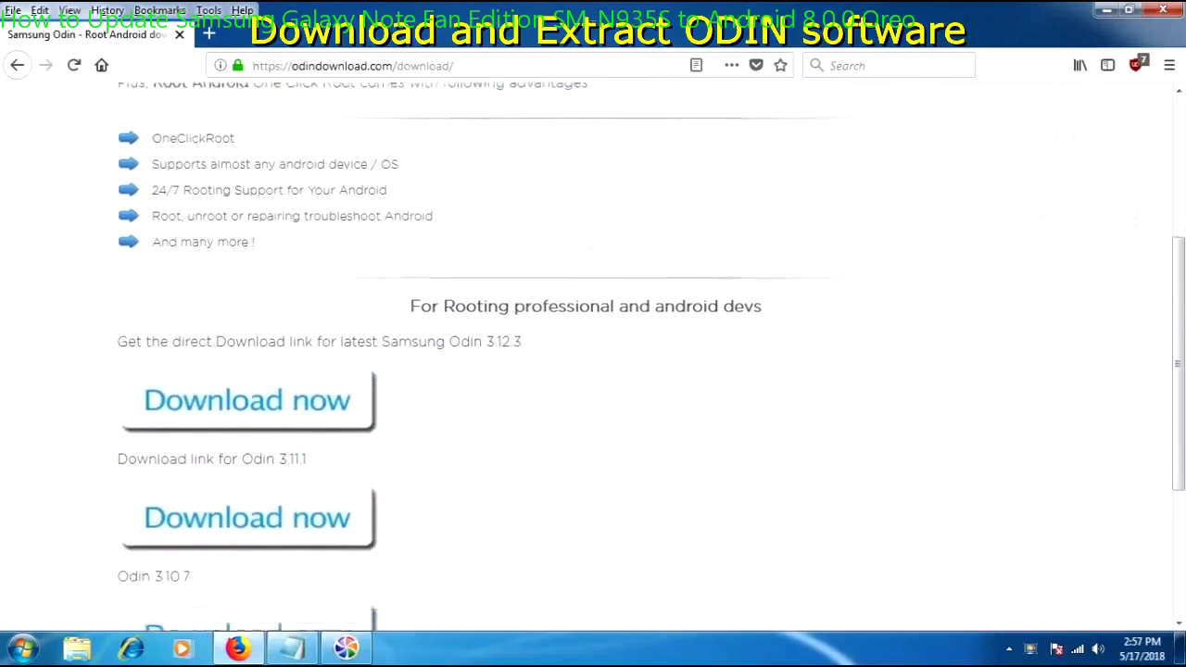
- Download Odin3_v3.12.3.zip from the Samsung Odin 3.12.3 link with the Save File option, repeating the download once
drag(118, 316, 525, 316)
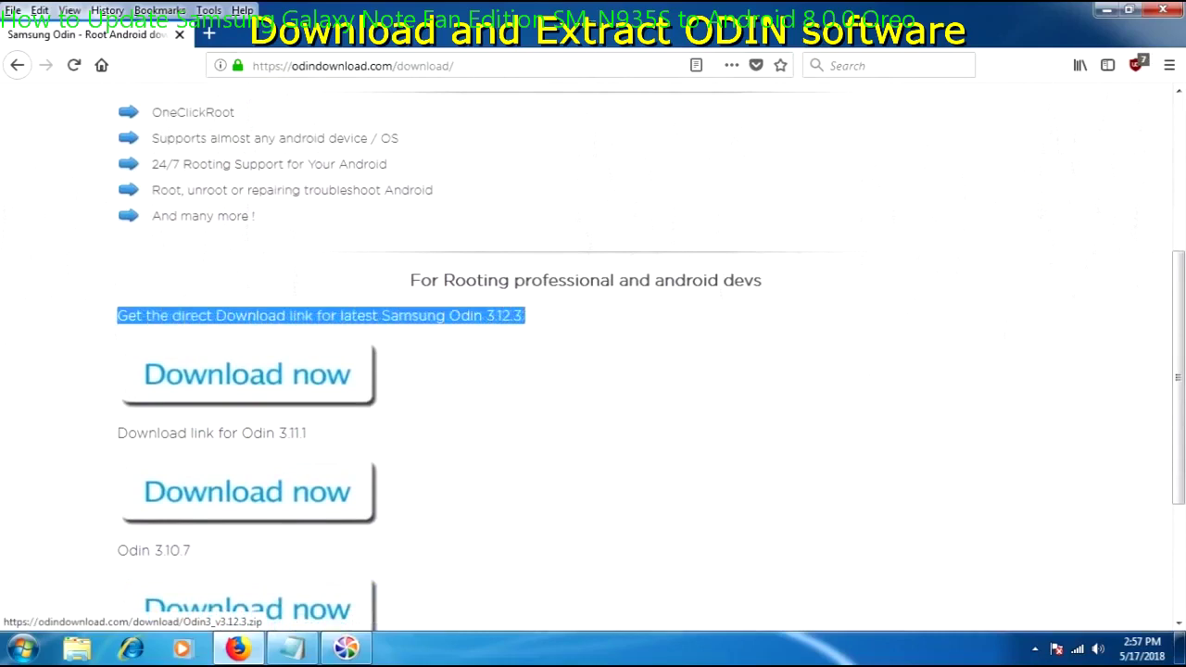
click(246, 375)
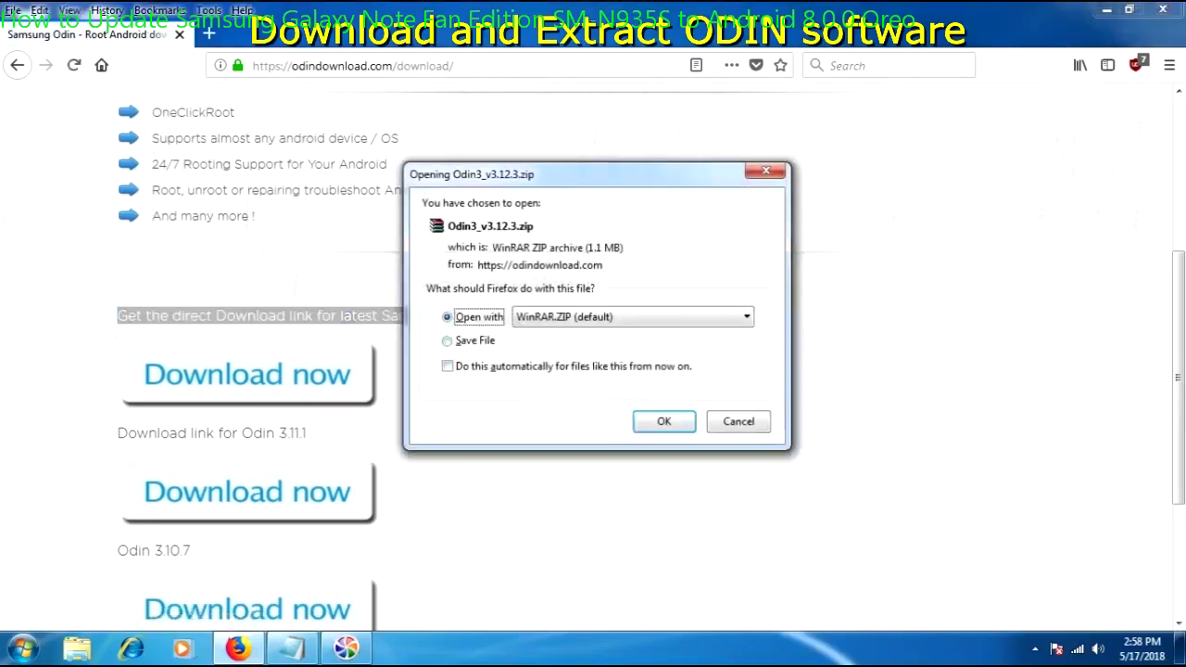
click(446, 340)
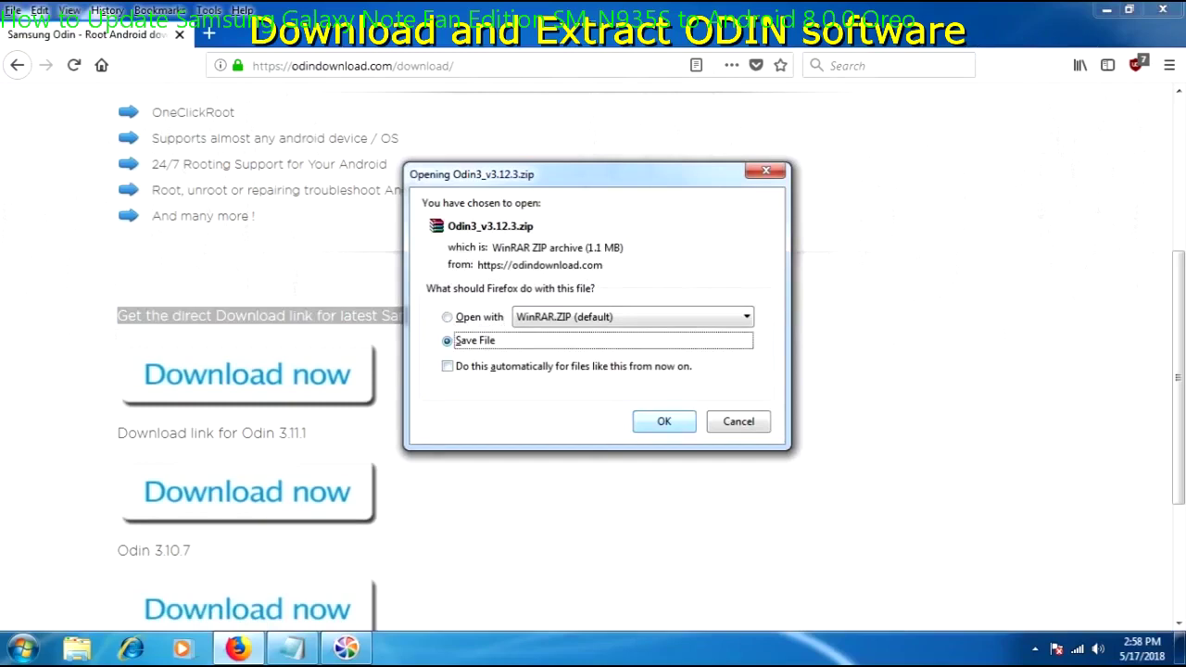
key(Return)
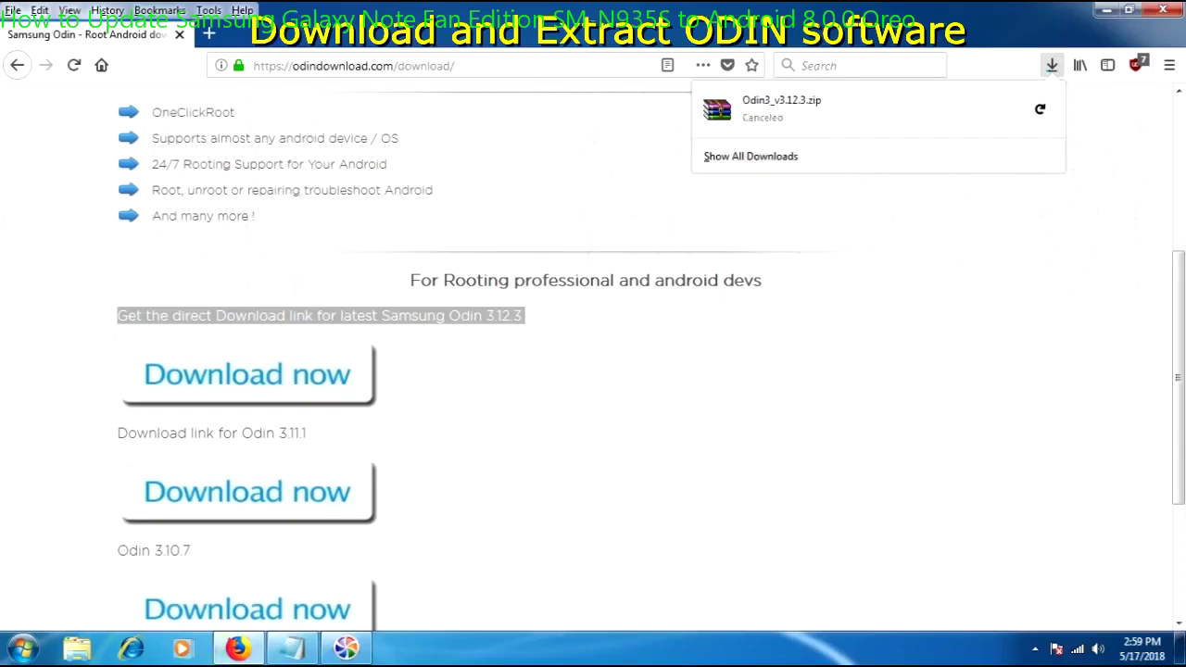
click(879, 241)
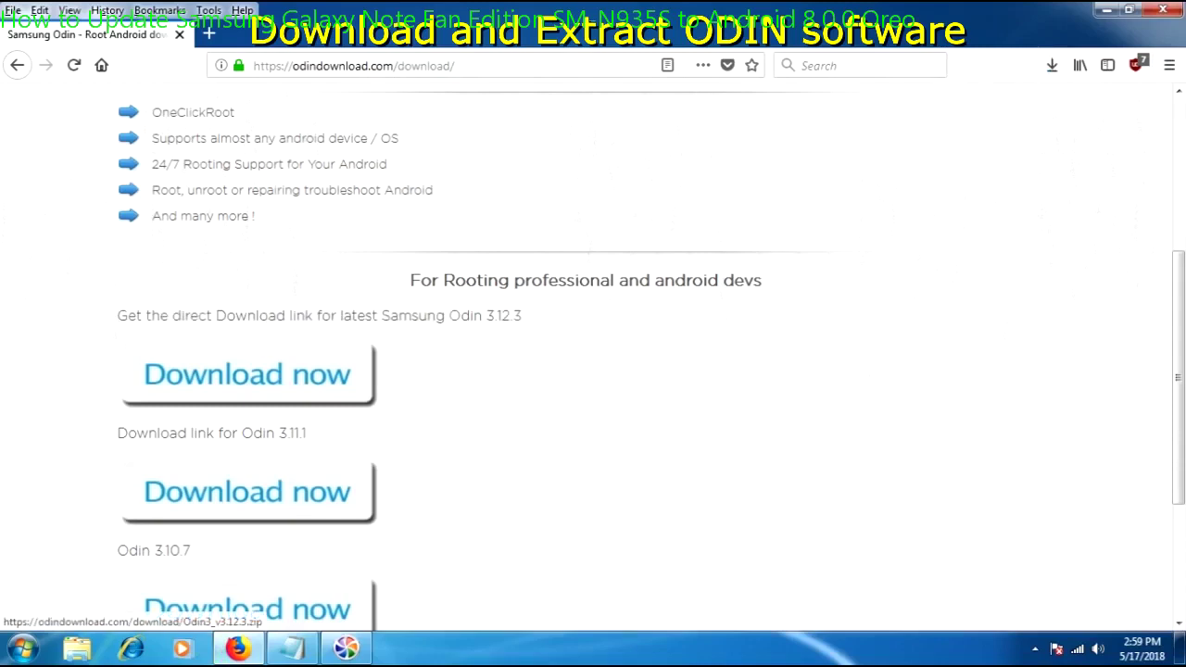
click(246, 373)
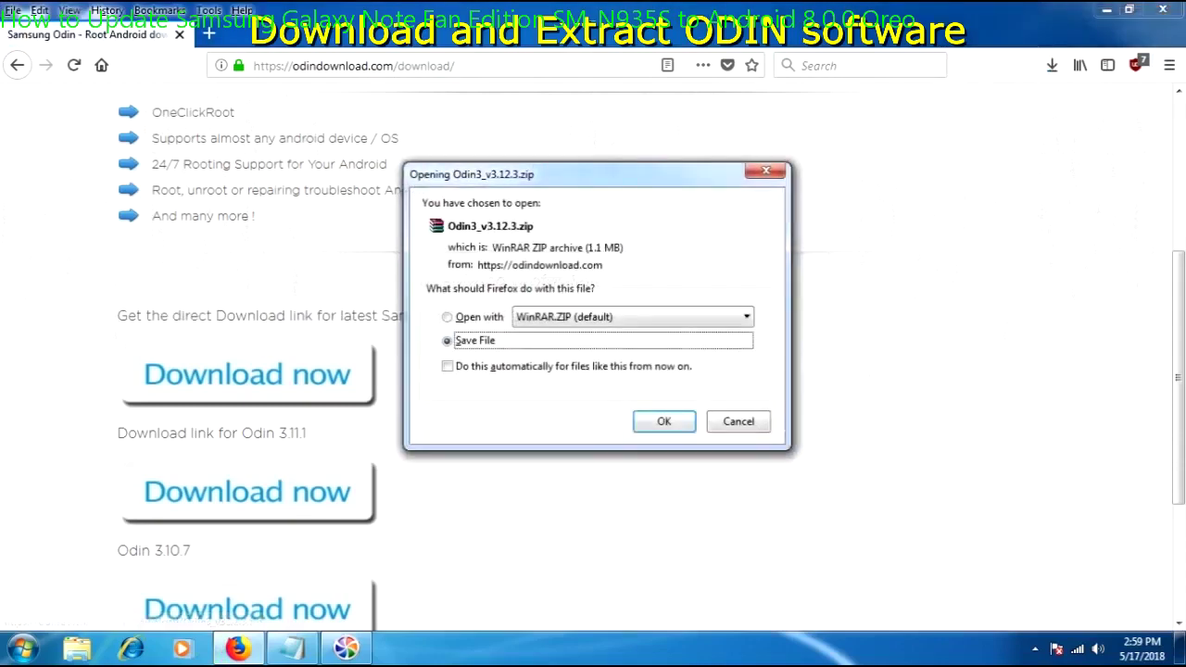
key(Return)
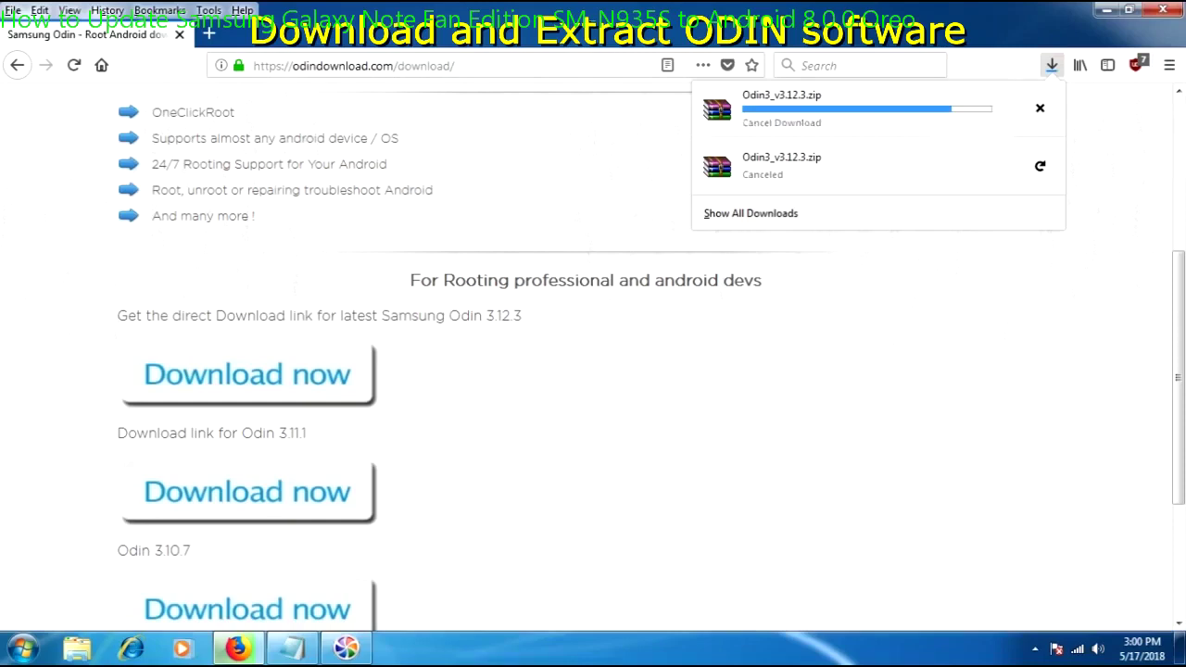
click(1040, 109)
click(1040, 108)
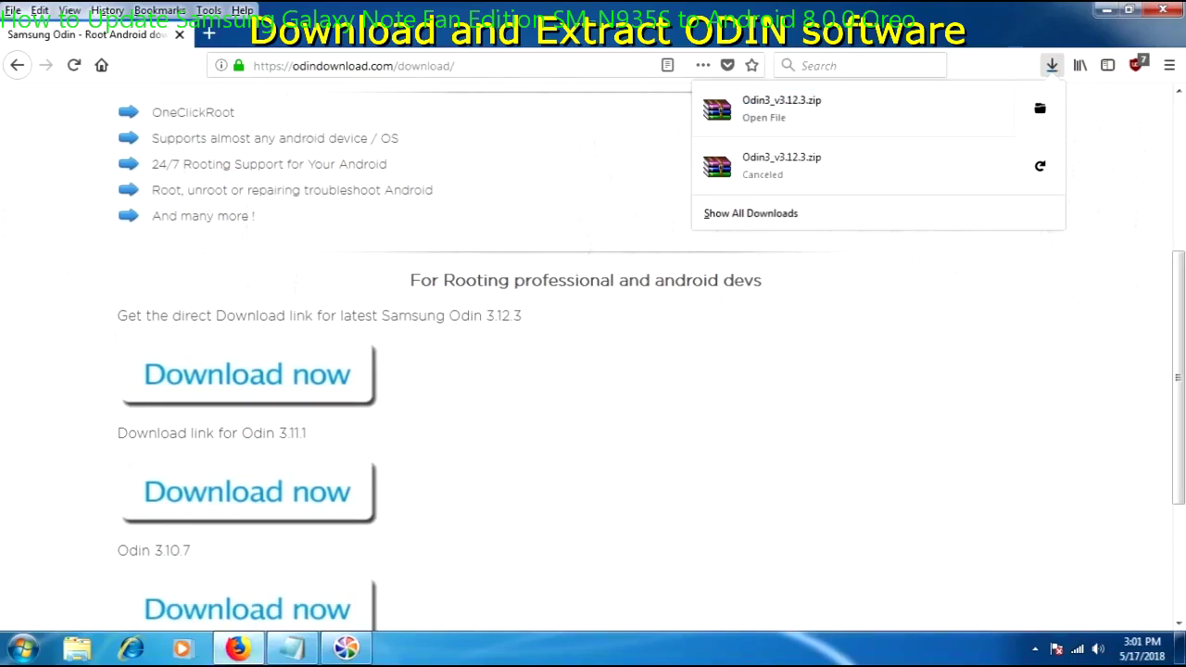
- Open the downloaded archive in WinRAR, extract the Odin3 v3.12.3 folder to Backup (G:) and close the archive
click(781, 108)
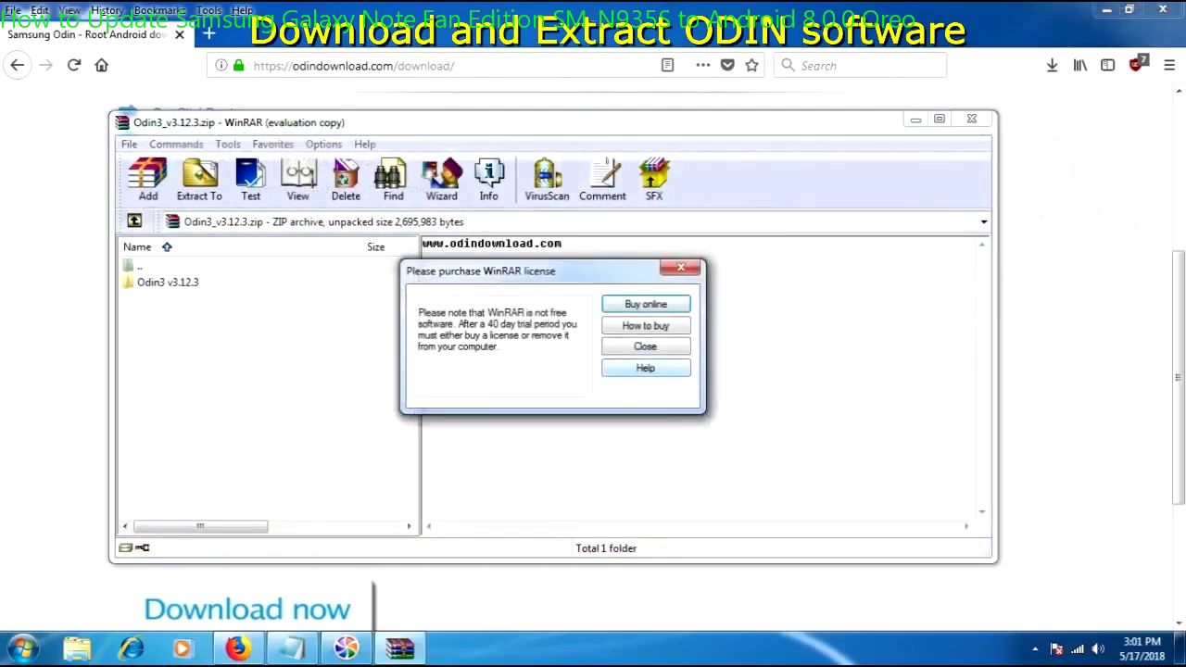
click(645, 347)
click(168, 282)
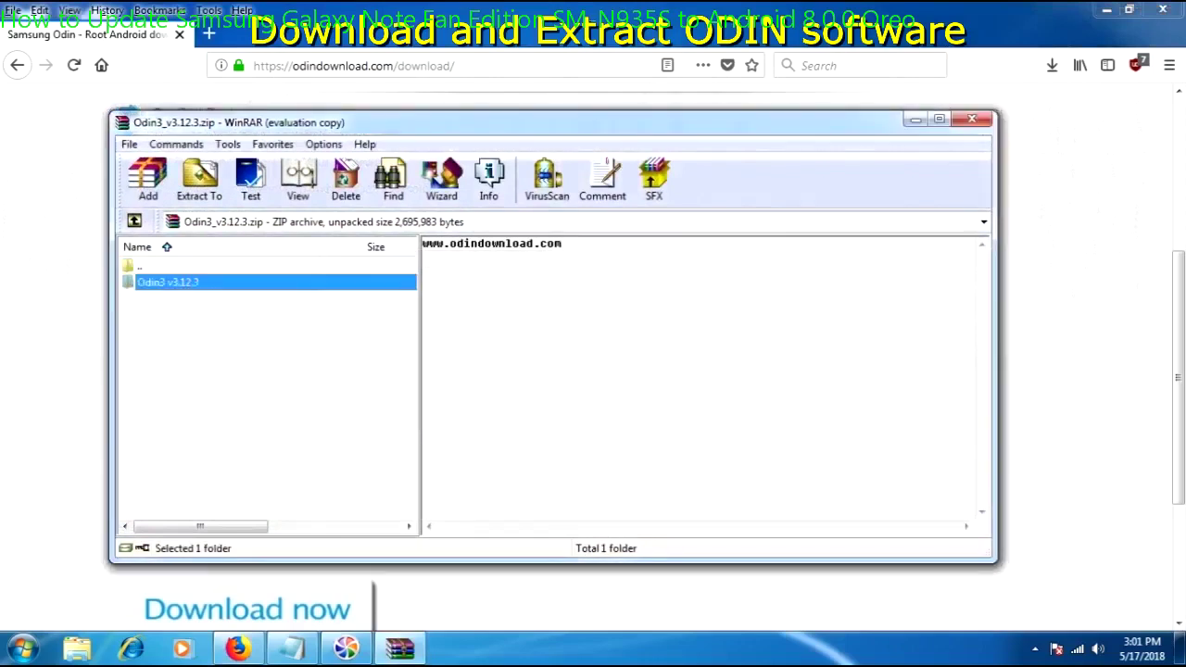
click(199, 178)
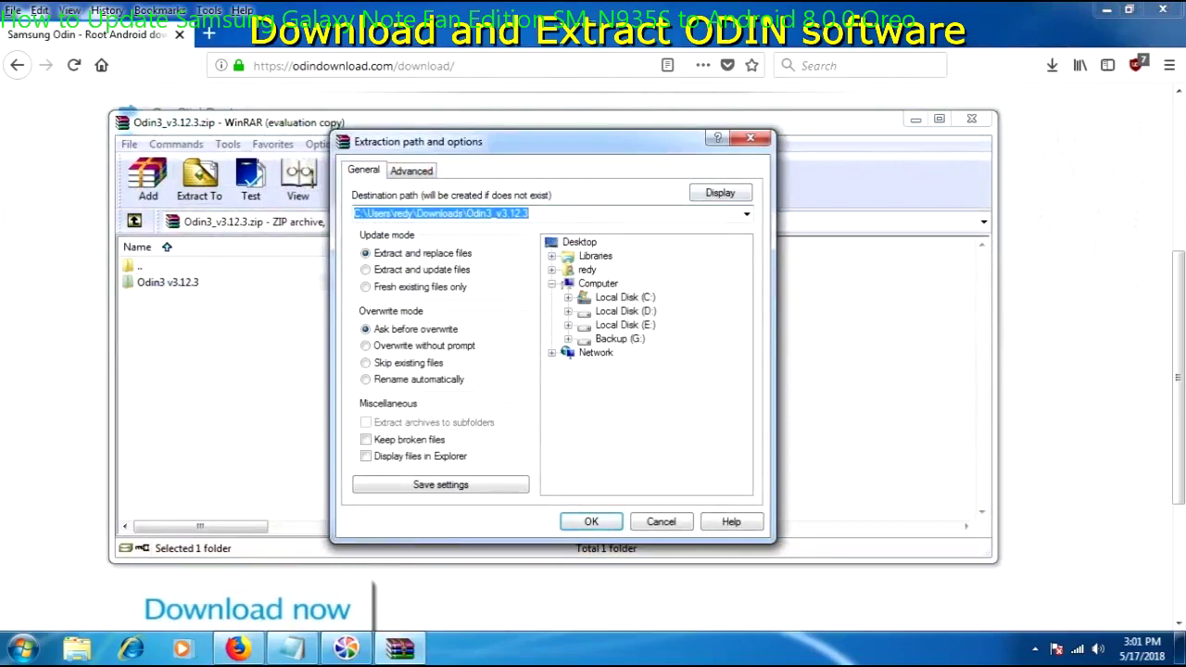
click(619, 339)
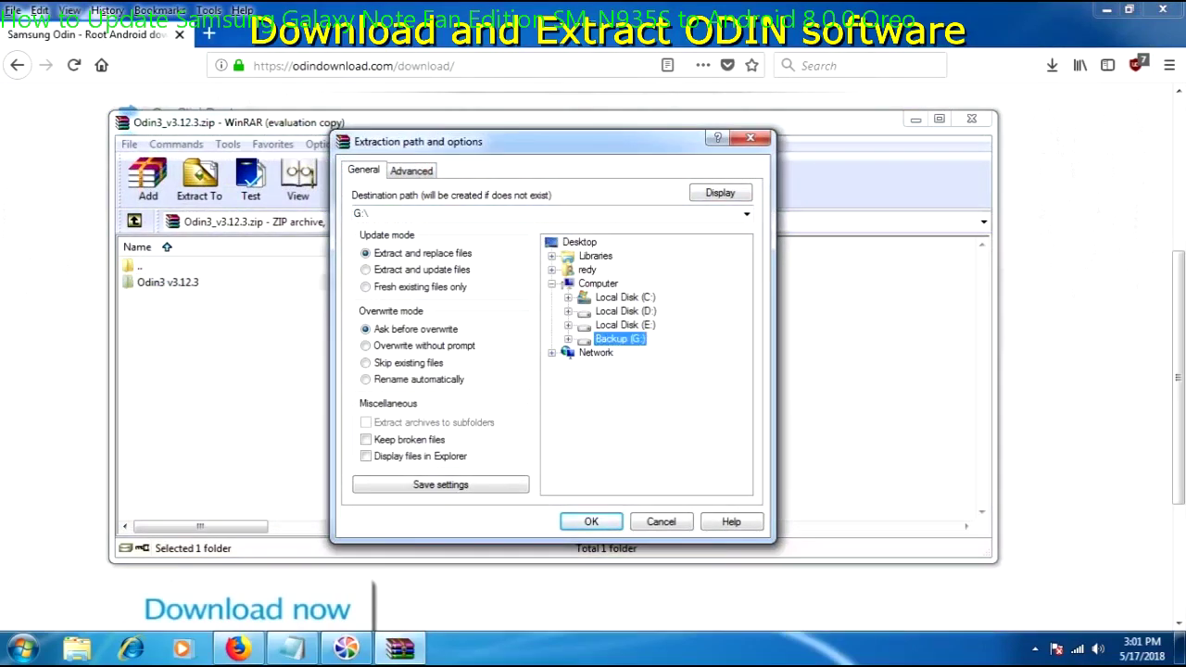
key(Return)
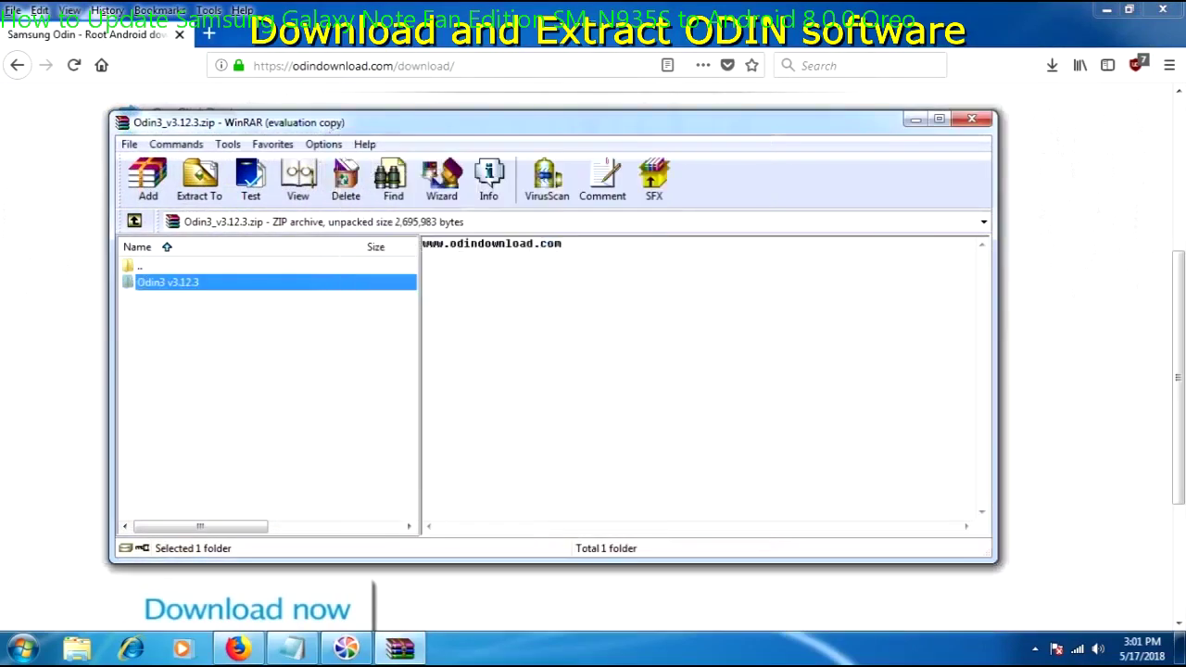
click(971, 119)
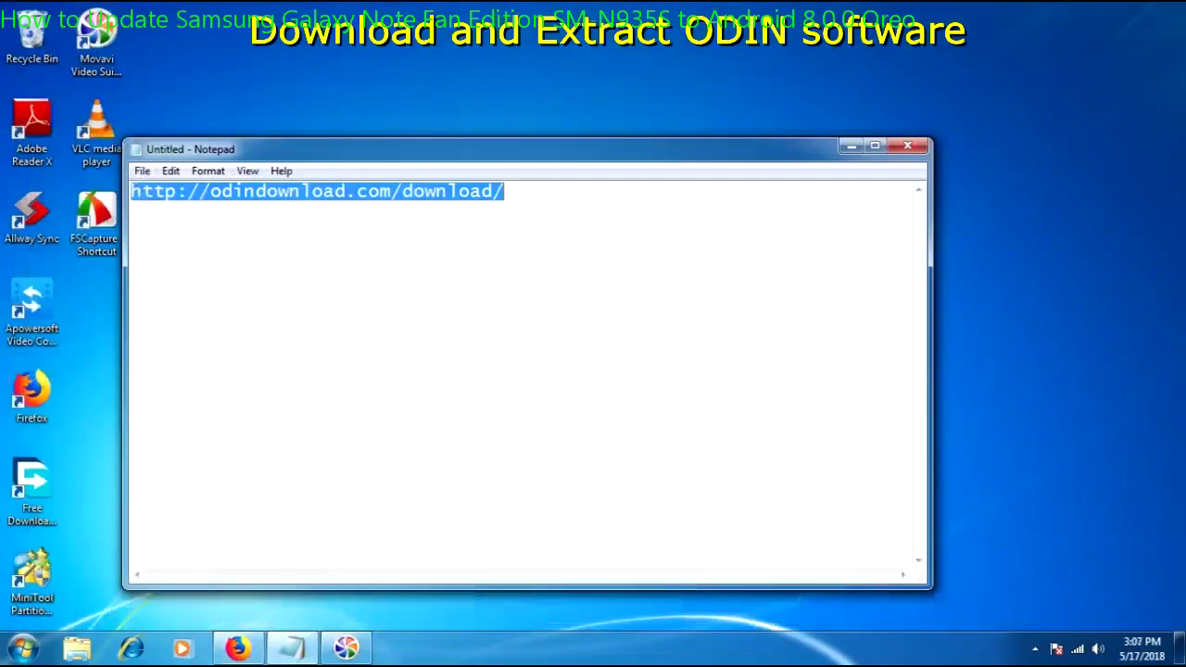
- Browse to the Odin3 v3.12.3 folder on Backup (G:) in Windows Explorer and launch the Odin3 application
click(851, 146)
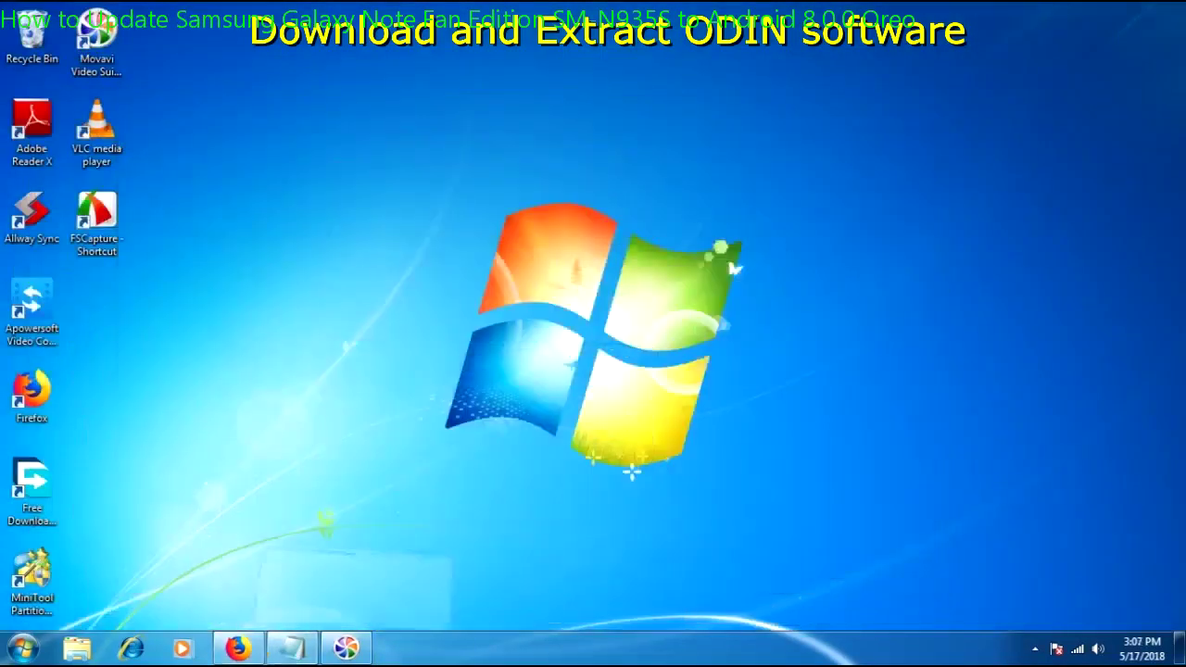
click(77, 648)
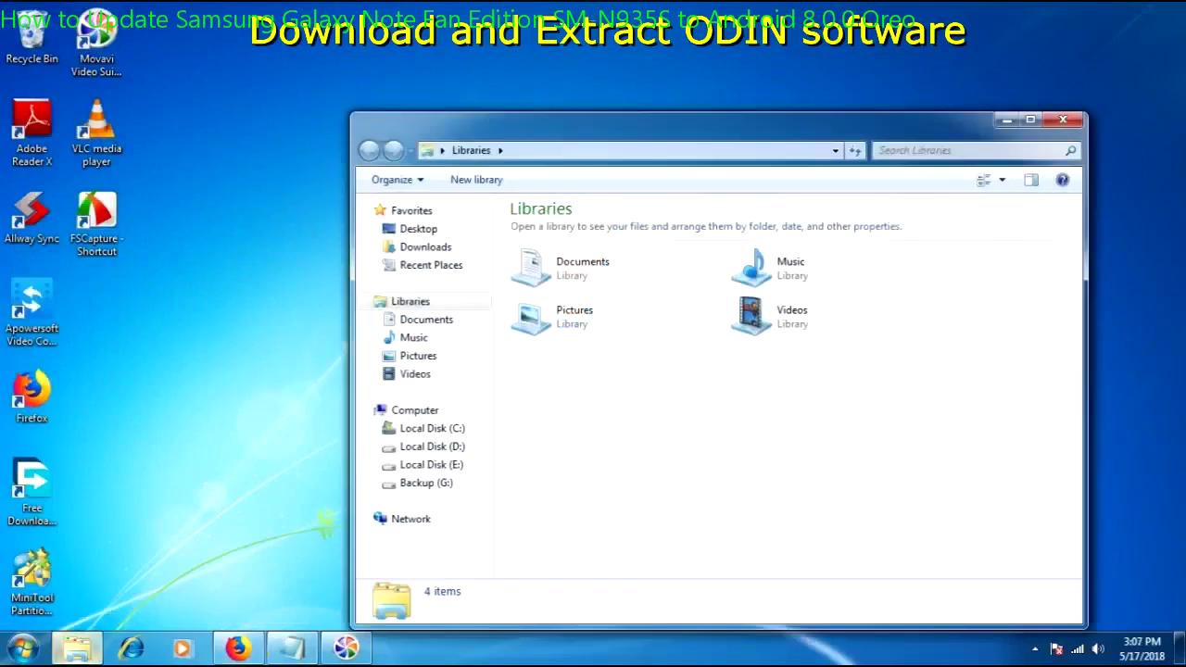
click(426, 483)
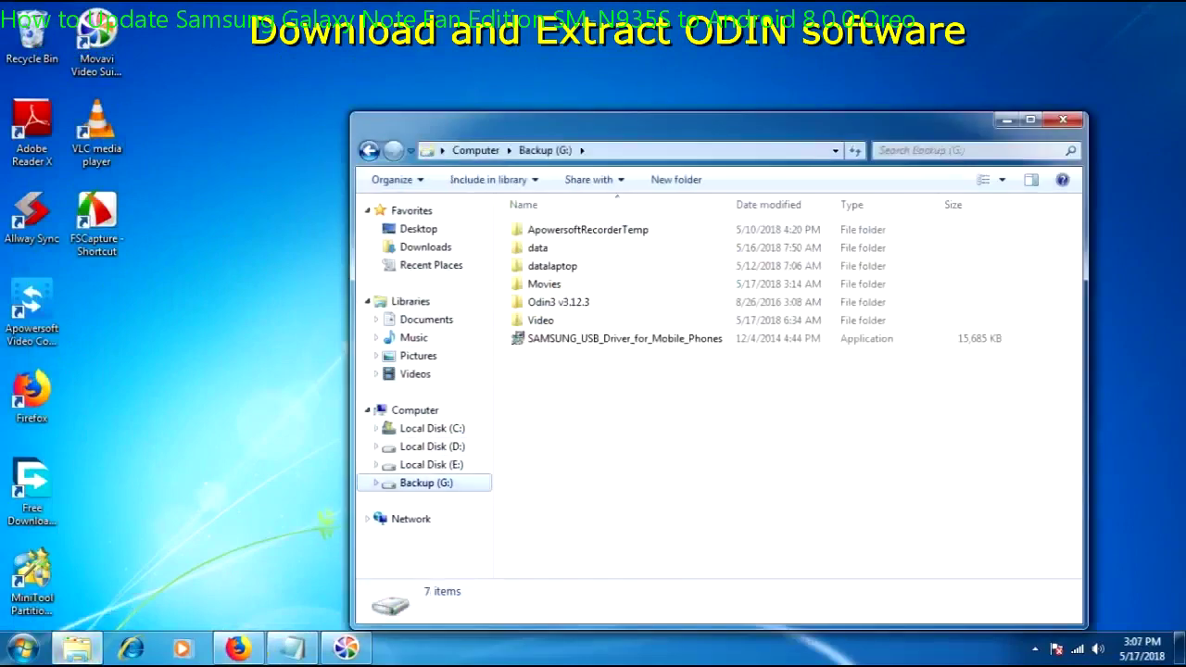
click(558, 302)
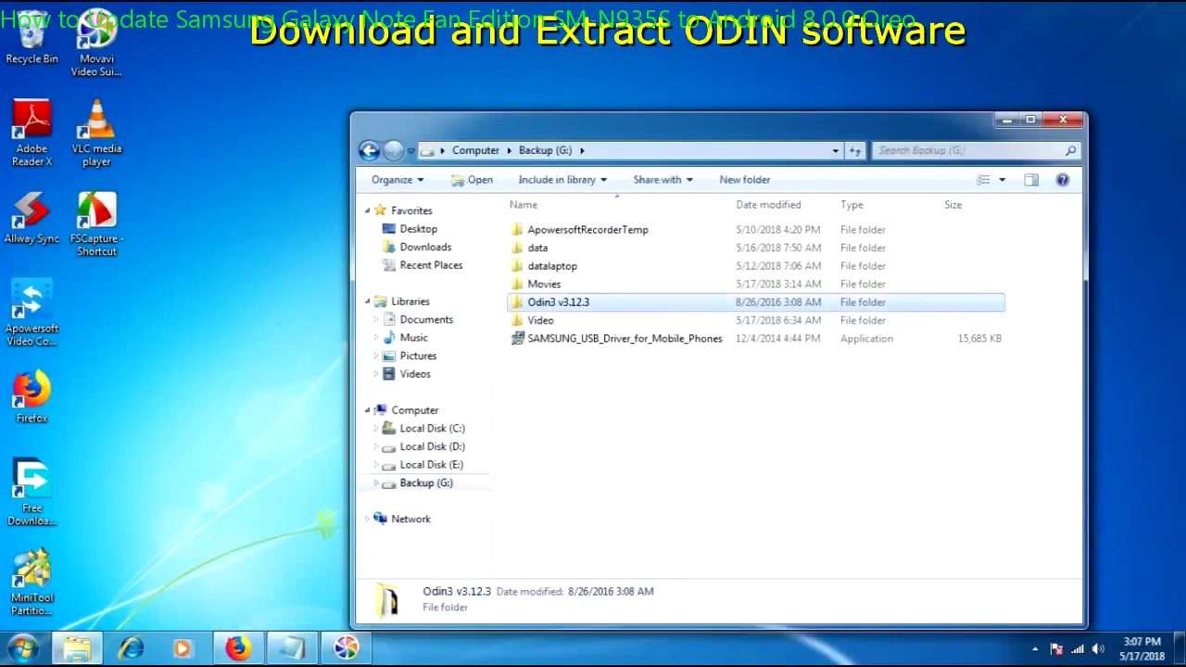
key(Return)
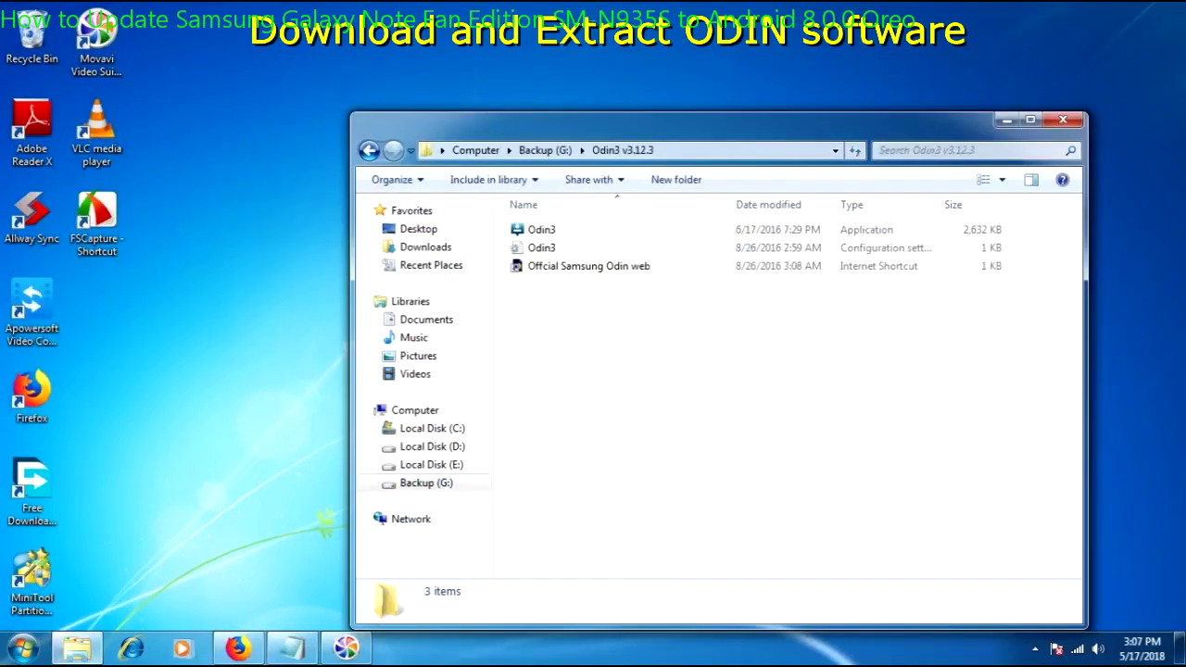
drag(566, 124, 448, 86)
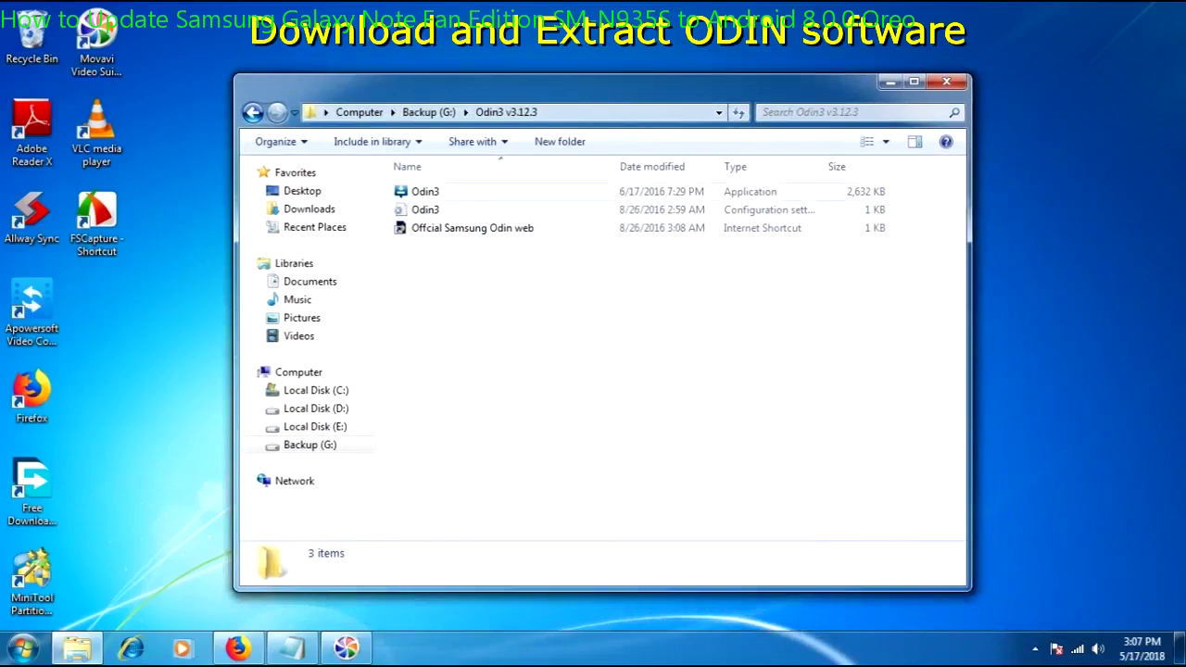
click(425, 191)
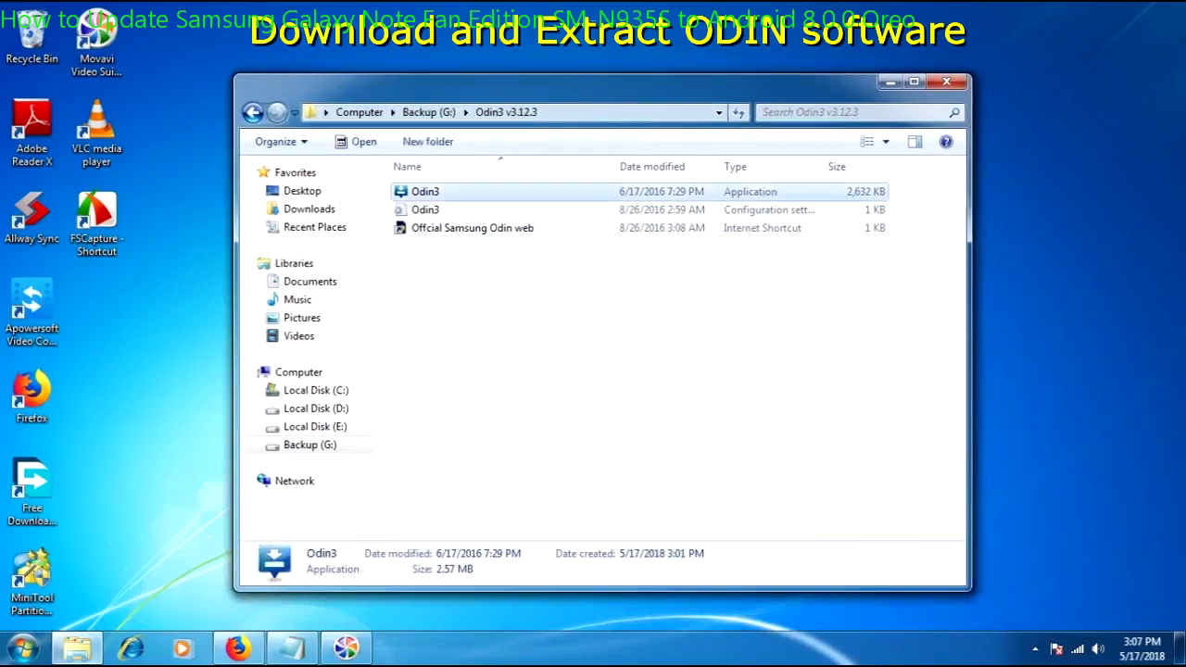
key(Return)
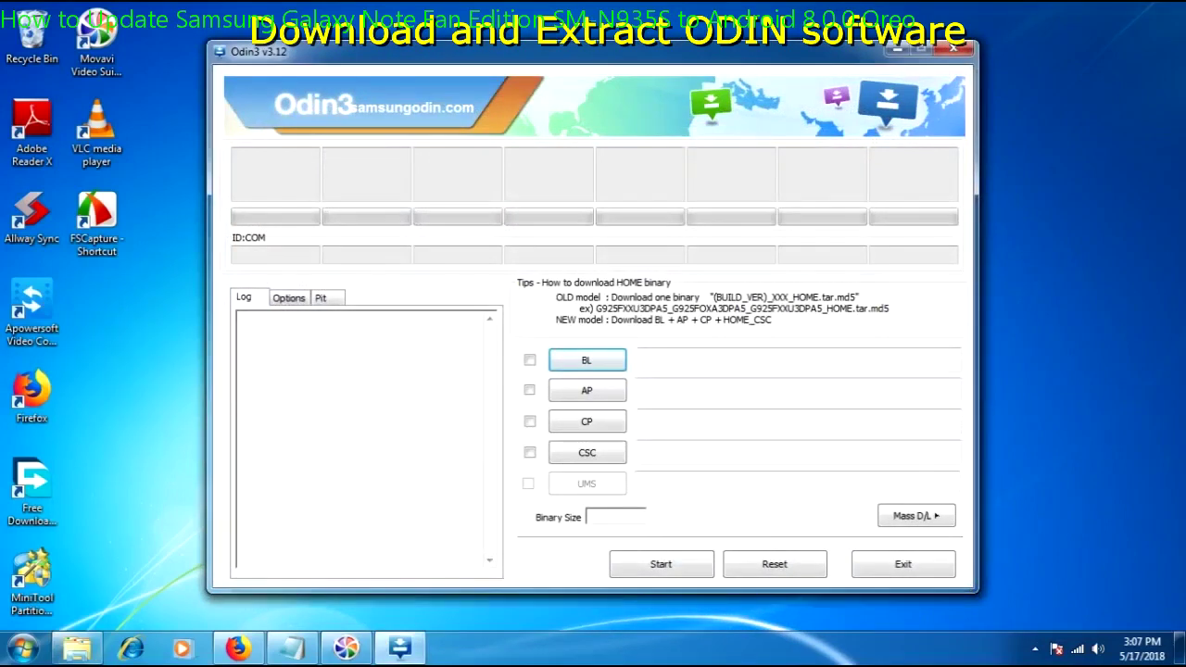
- Review the Options and Pit settings in Odin3, dismissing the Pit warning, and return to the log
click(288, 298)
click(321, 297)
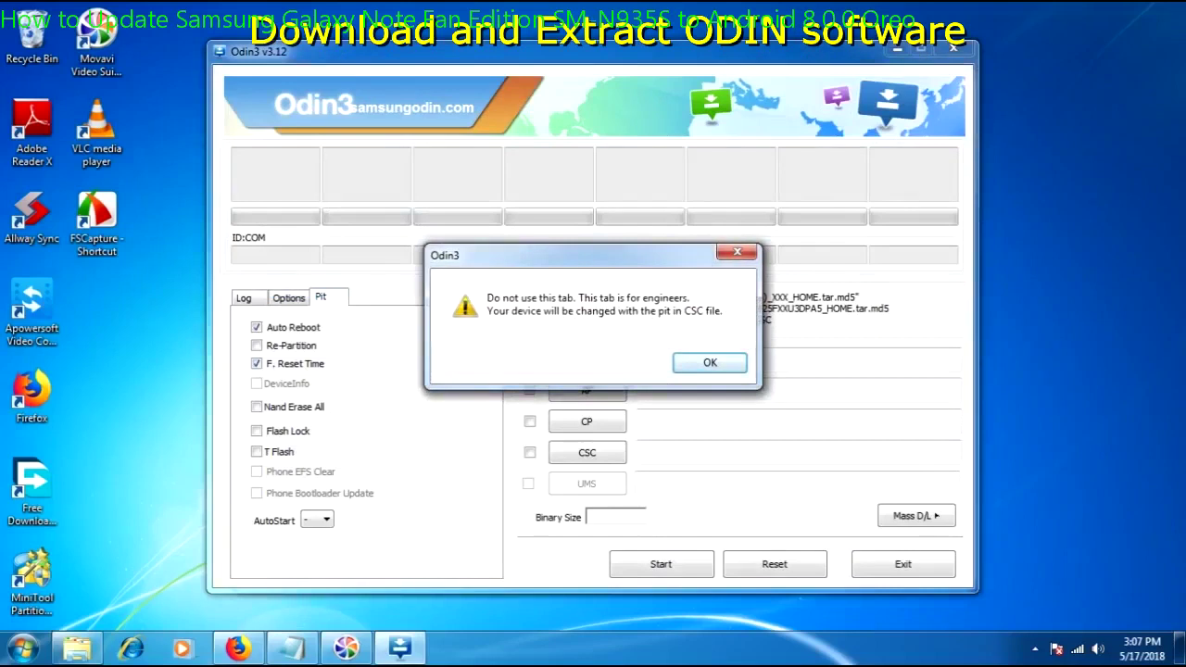
click(709, 362)
click(288, 298)
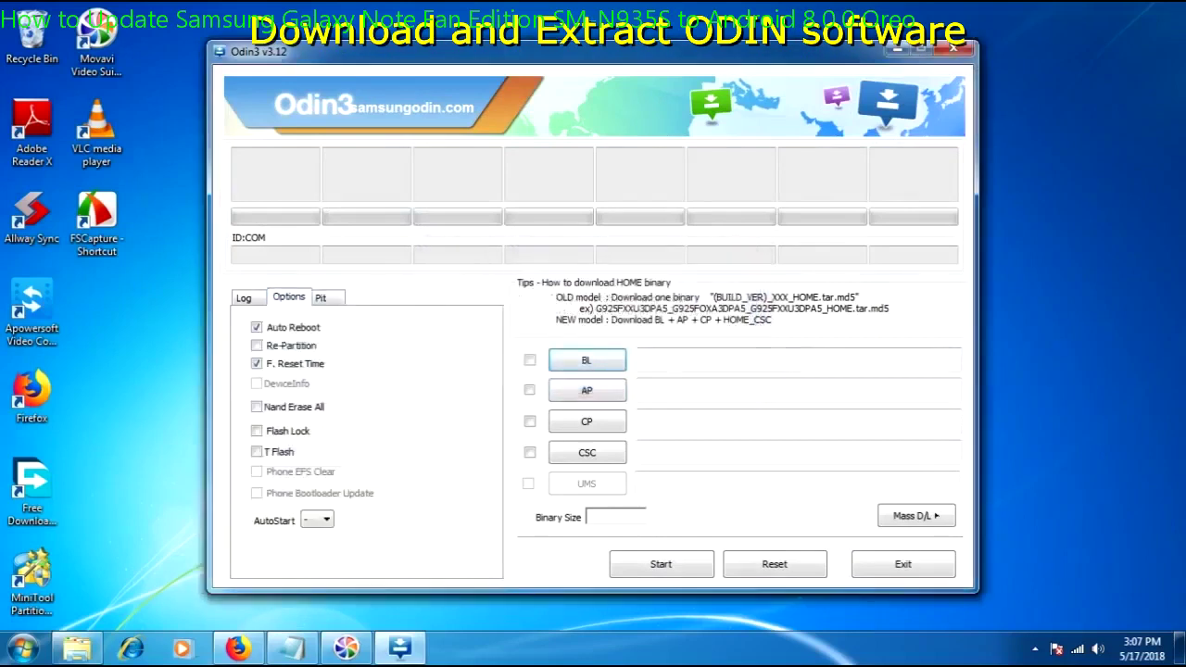
click(243, 297)
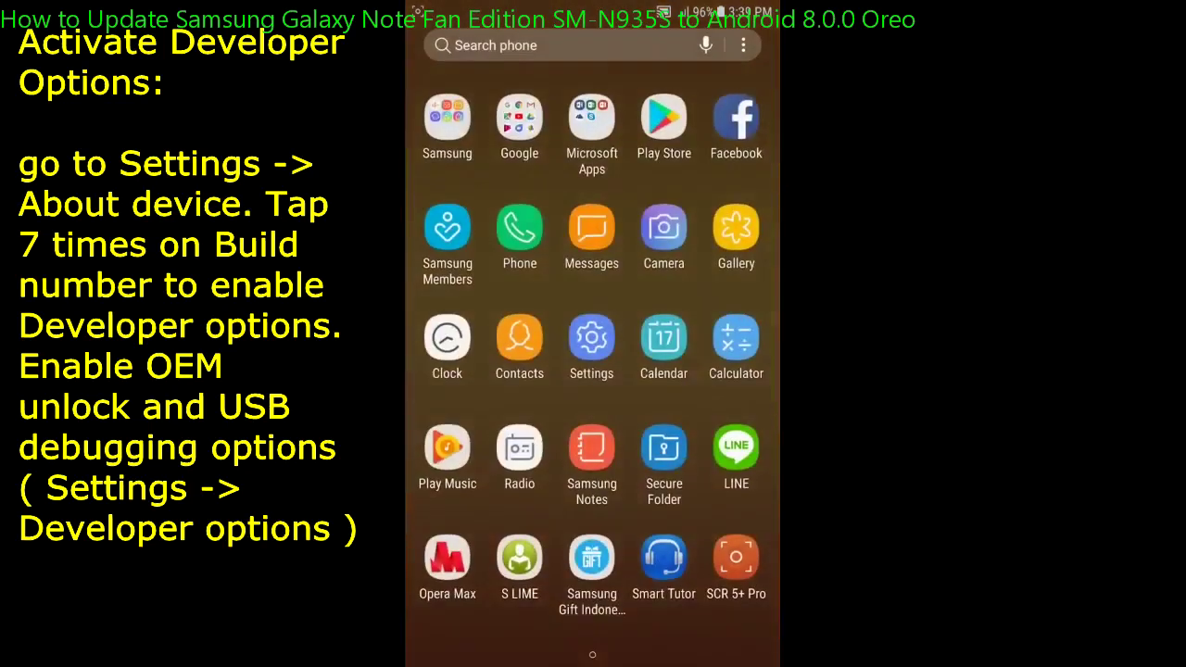
- Open the phone's Settings and go to the Software information page under About phone
click(592, 338)
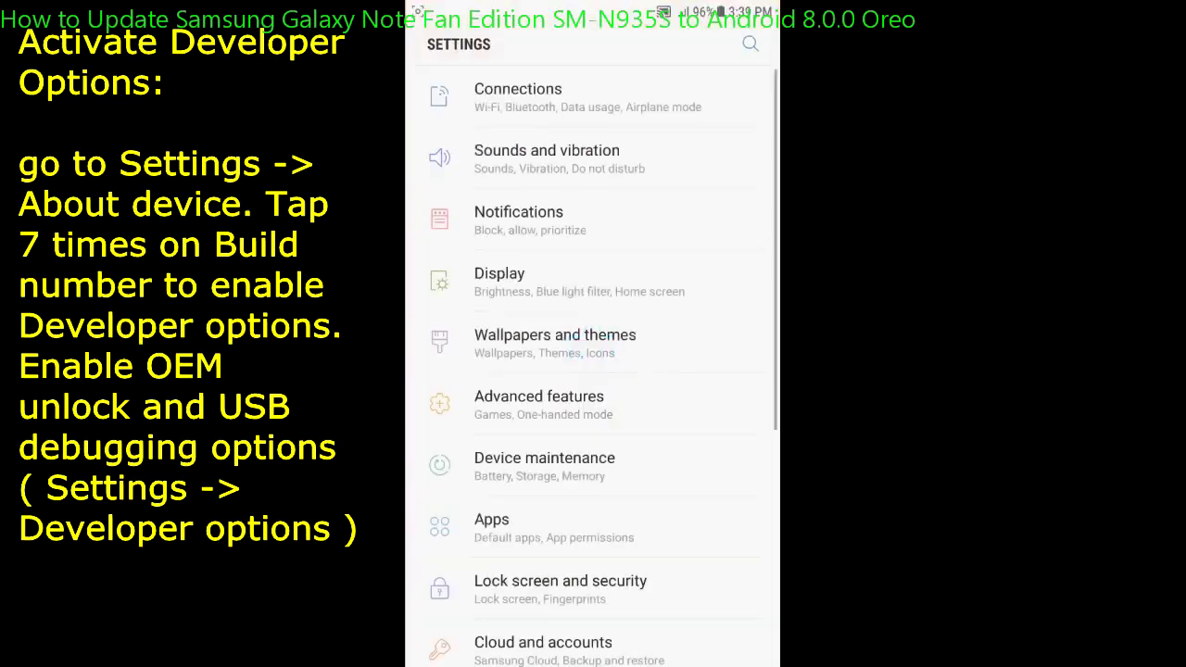
drag(649, 510, 706, 343)
drag(656, 498, 656, 330)
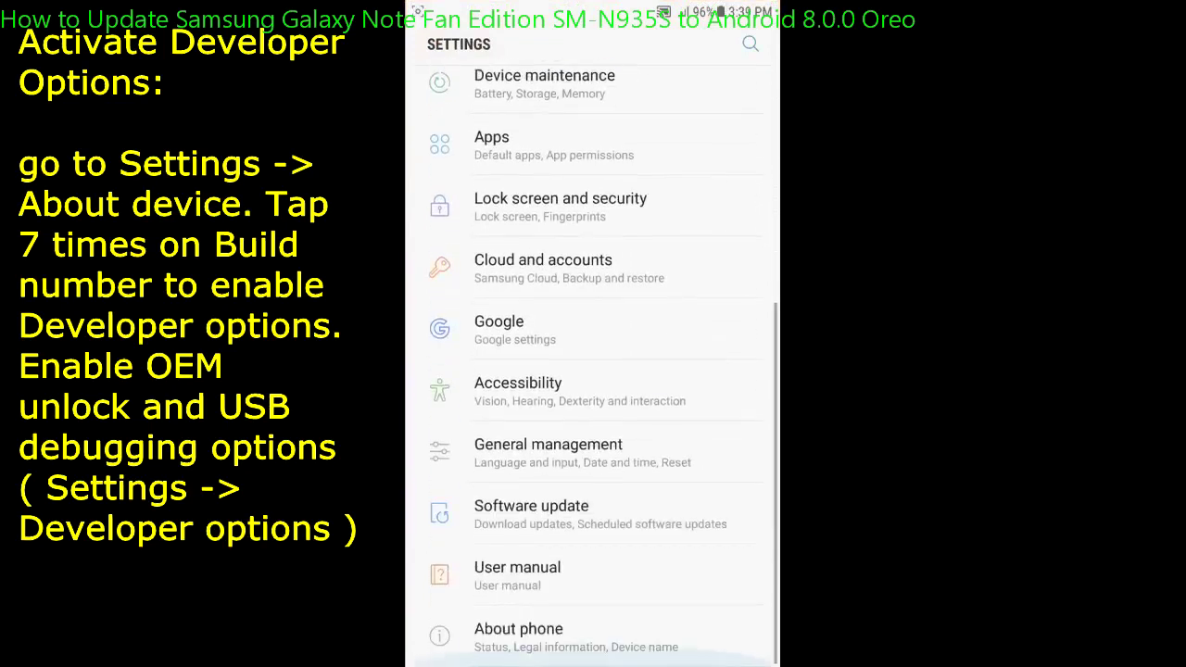
click(587, 631)
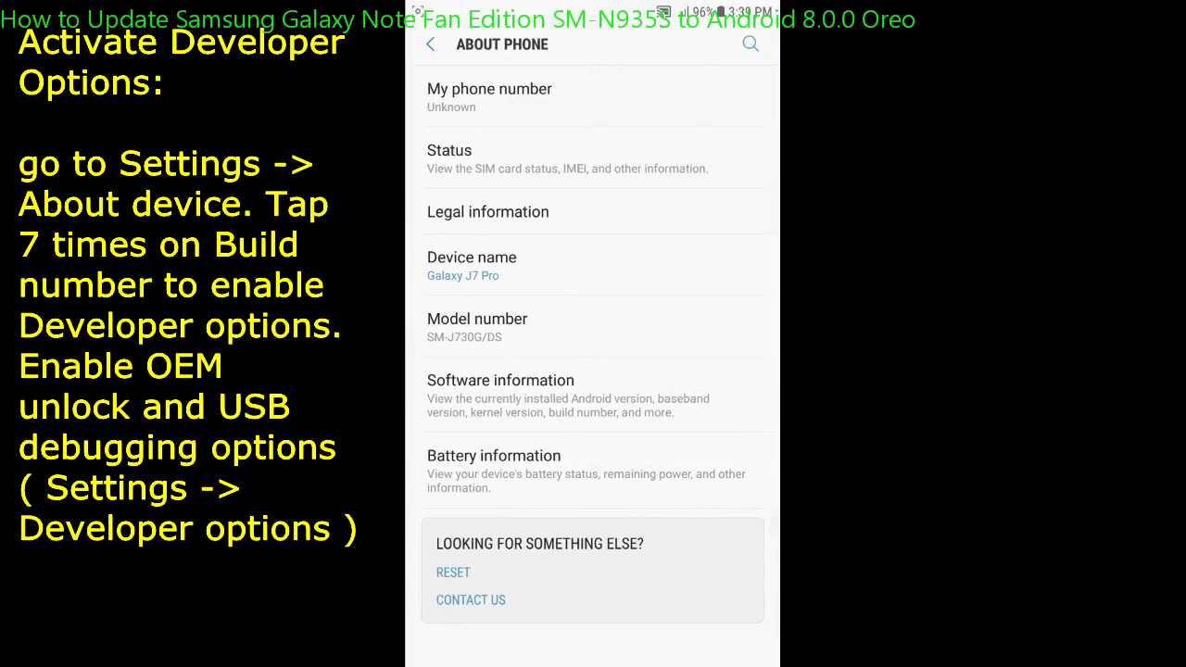
click(597, 393)
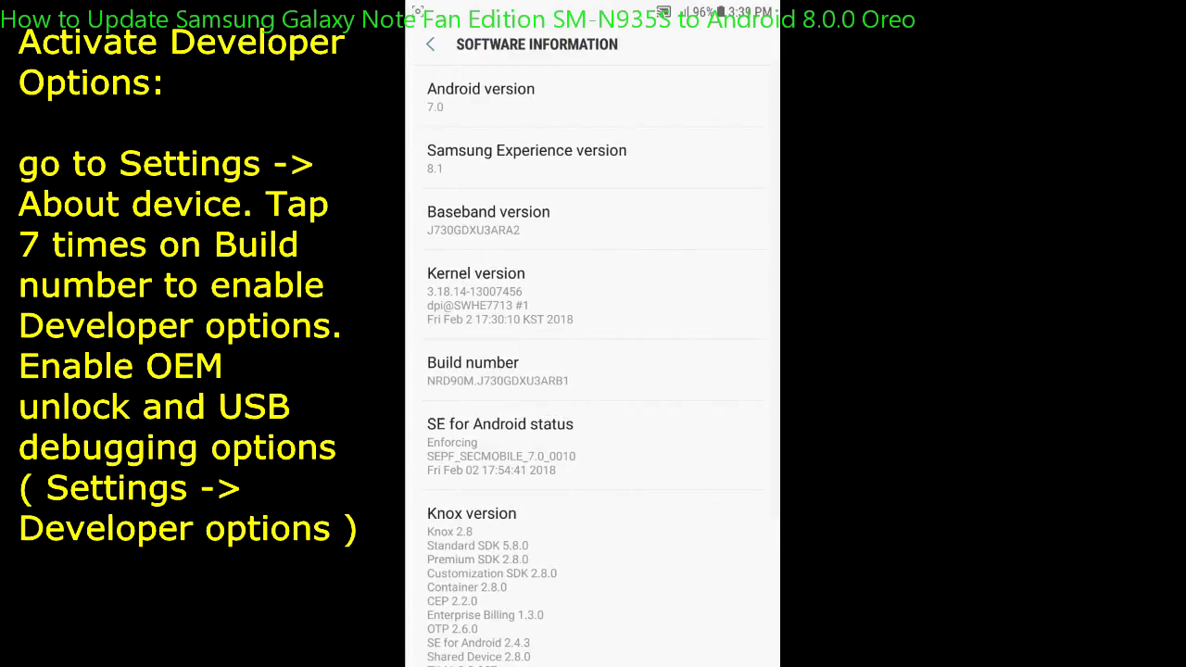
- Activate Developer options by selecting the Build number entry seven times in a row
drag(621, 387, 618, 424)
click(581, 369)
click(638, 369)
click(645, 367)
click(651, 373)
click(651, 373)
click(655, 372)
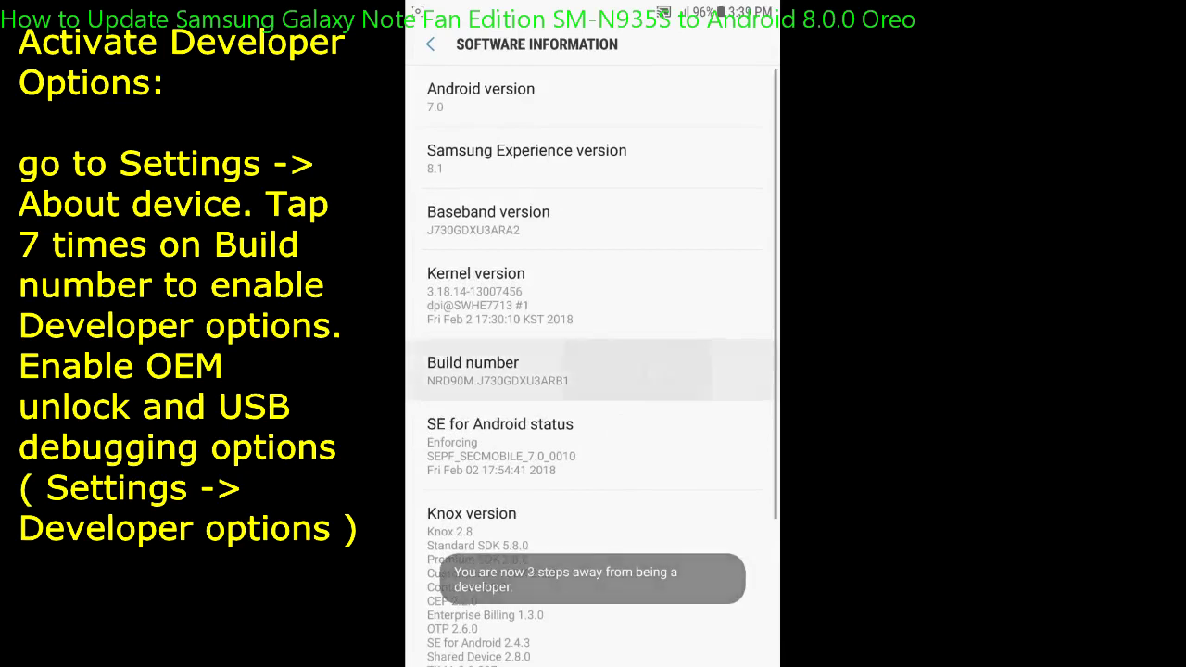
click(661, 367)
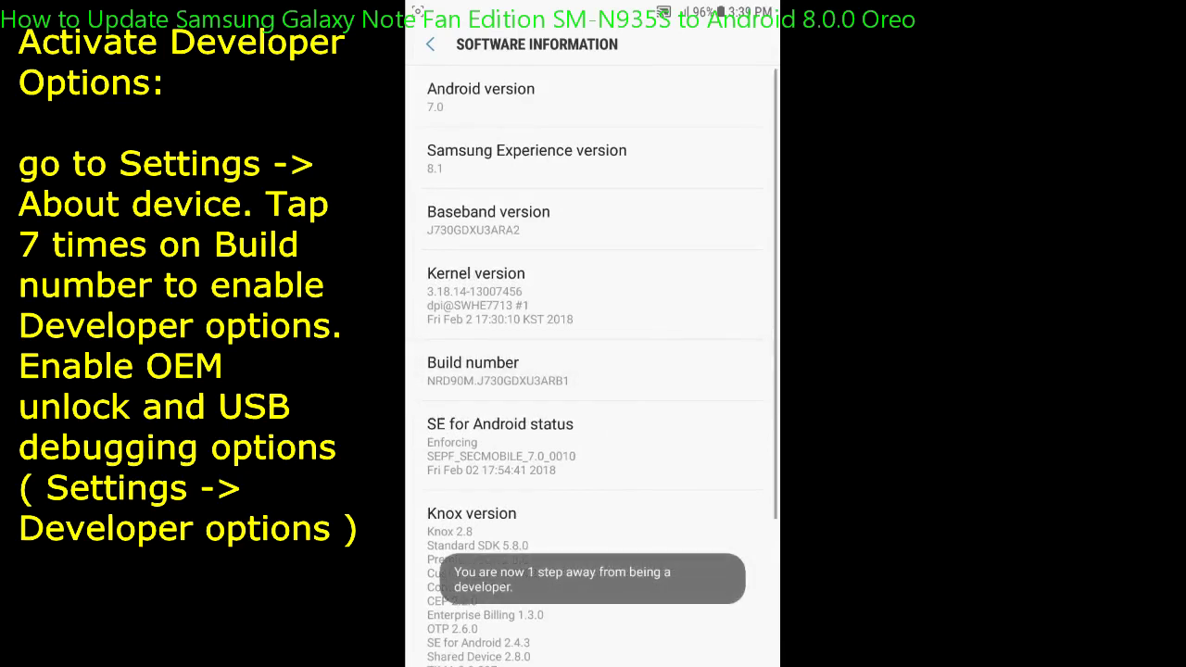
click(644, 375)
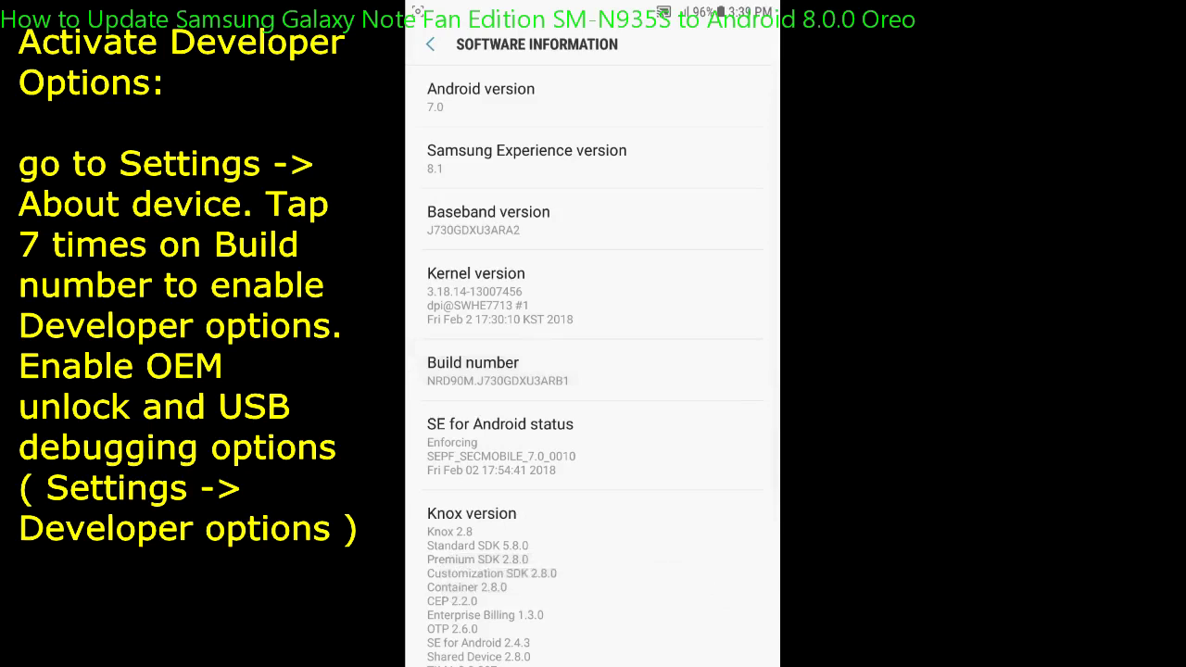
- Return from Software information to the main Settings list and open Developer options
click(430, 44)
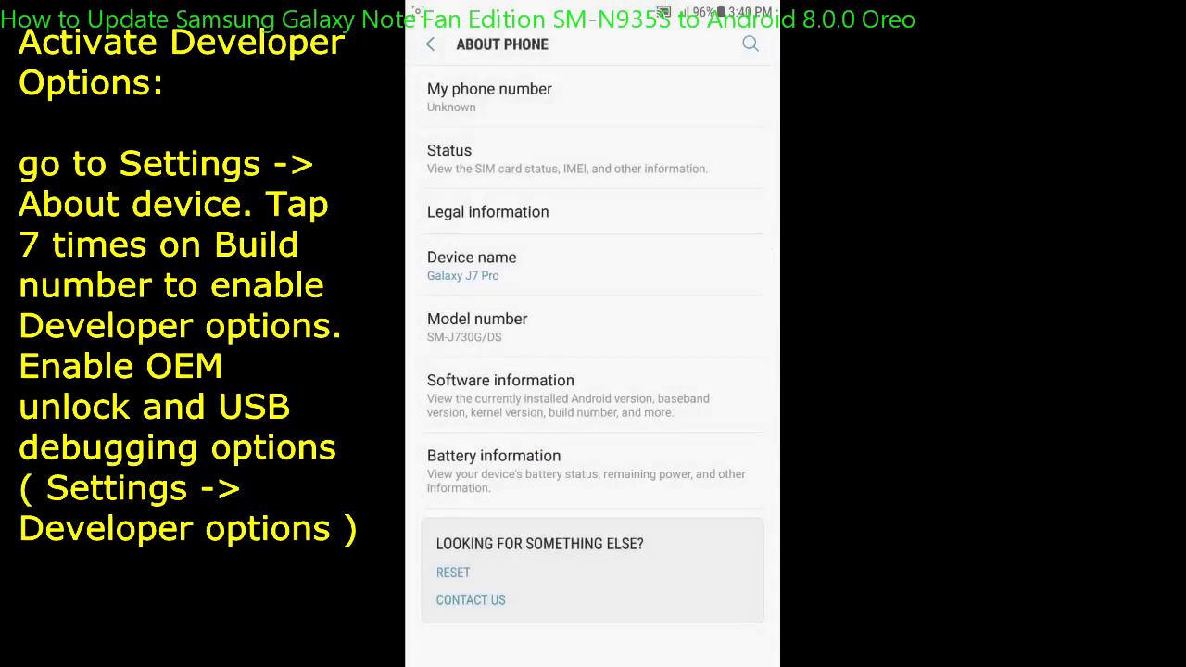
click(430, 43)
drag(652, 556, 695, 408)
click(628, 632)
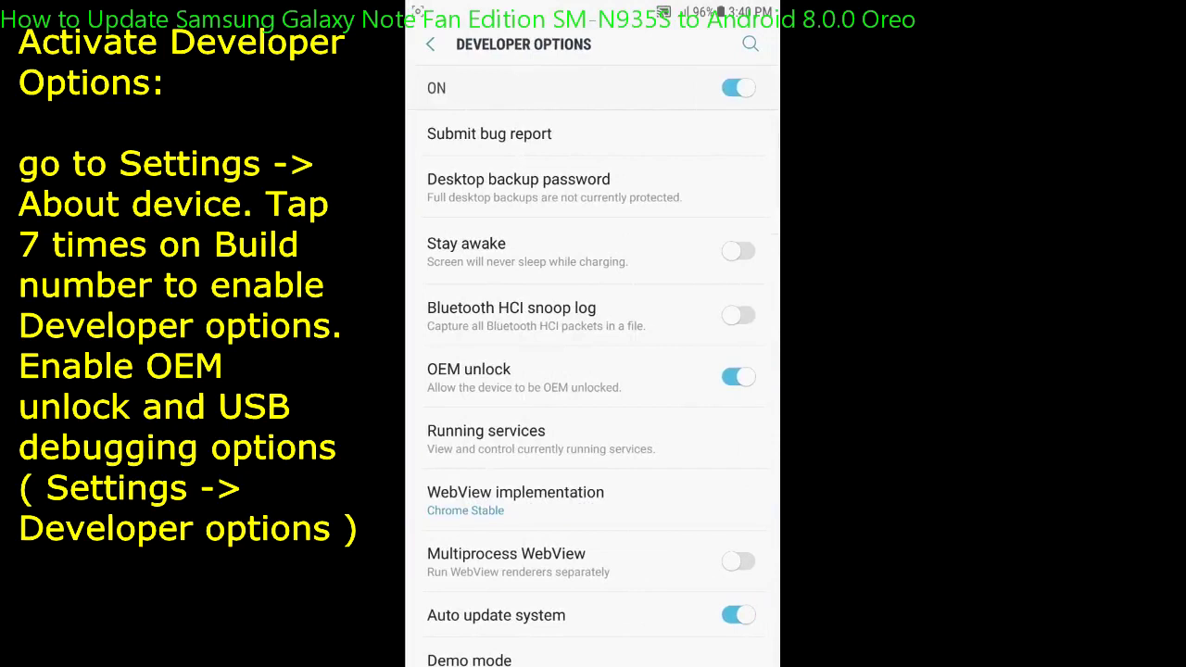
- Enable USB debugging in the Debugging section of Developer options and allow it in the confirmation
drag(659, 442, 687, 477)
drag(693, 542, 715, 417)
drag(670, 492, 672, 425)
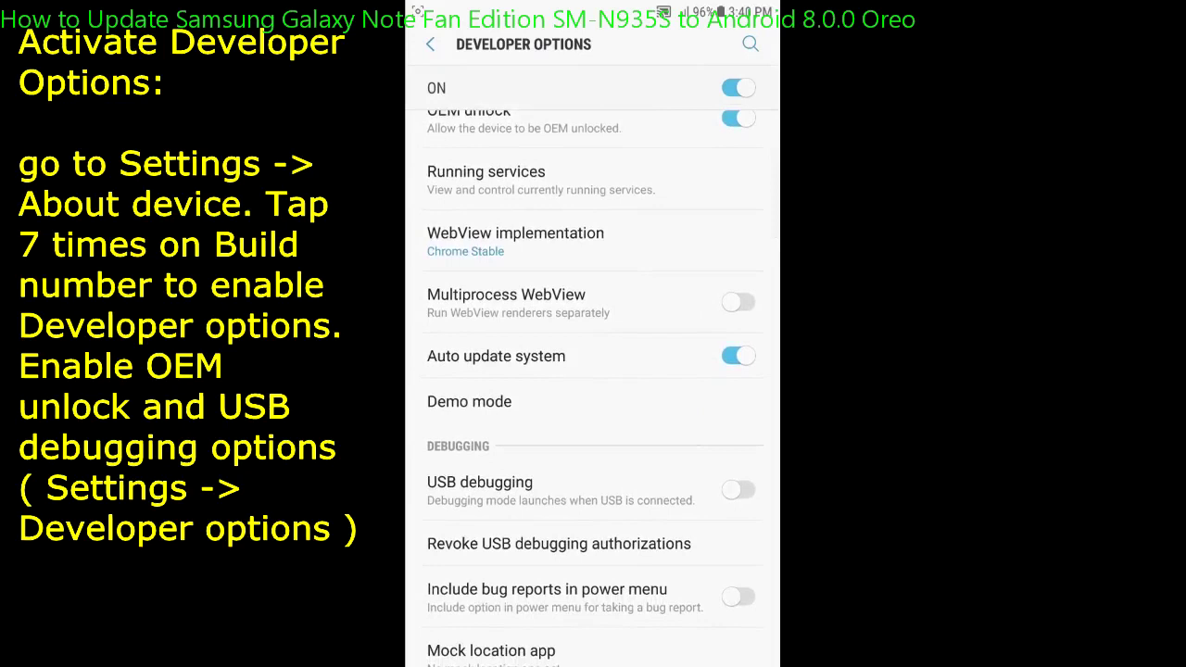
click(738, 489)
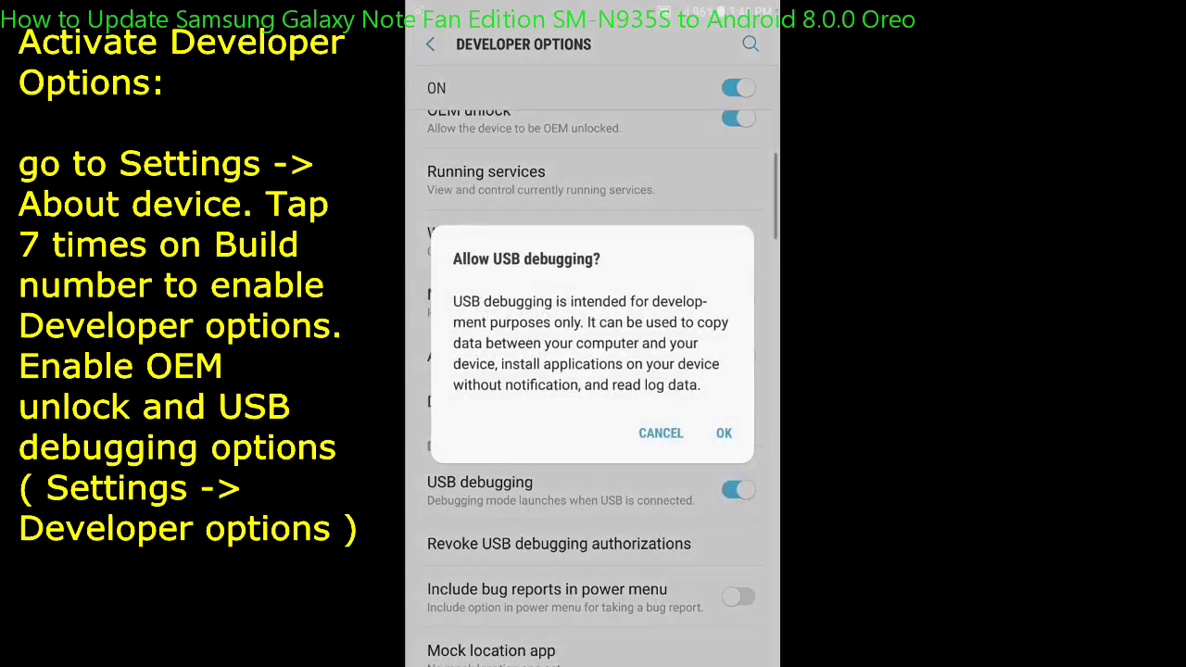
click(724, 433)
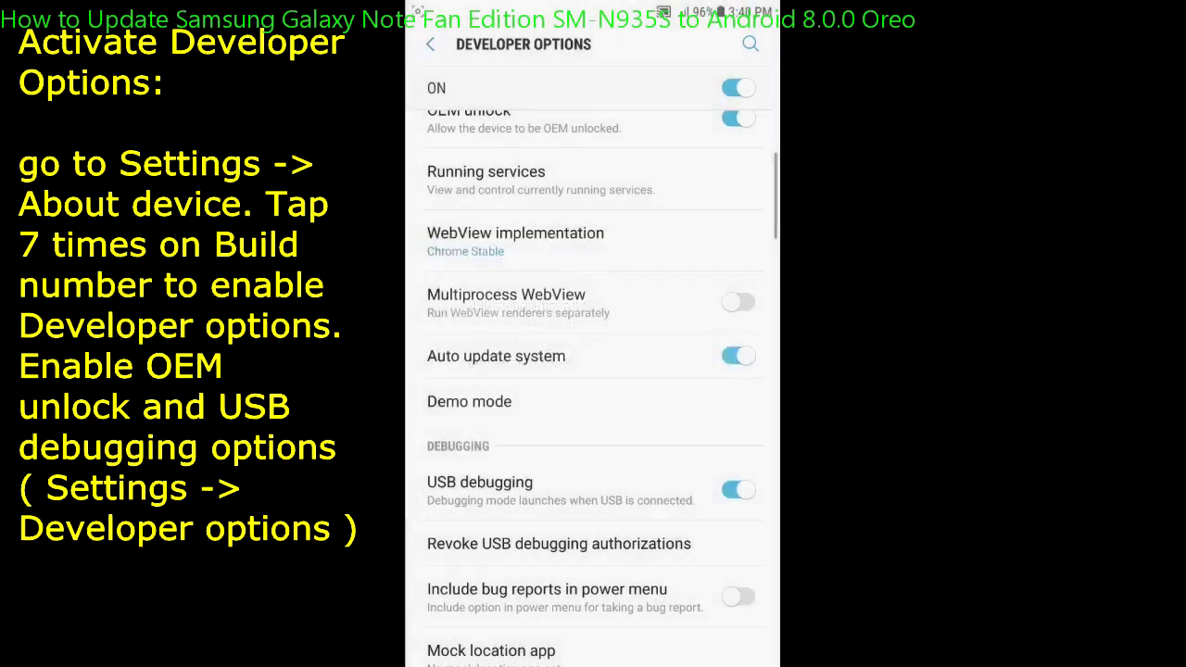
- Look through the remaining Developer options as far as the Applications section and return towards the start of the list
drag(637, 402, 663, 352)
drag(648, 512, 699, 398)
mouse_move(655, 519)
mouse_down()
mouse_move(686, 352)
mouse_move(712, 379)
mouse_move(719, 347)
mouse_up()
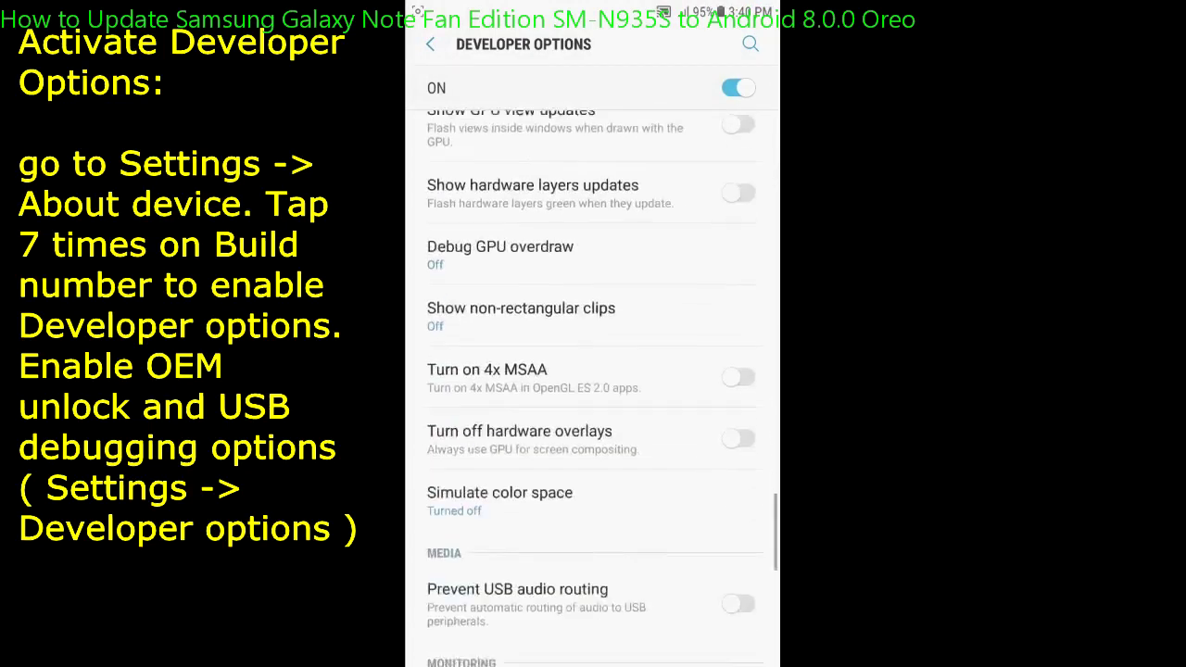
drag(672, 519, 687, 417)
scroll(671, 453, down, 3)
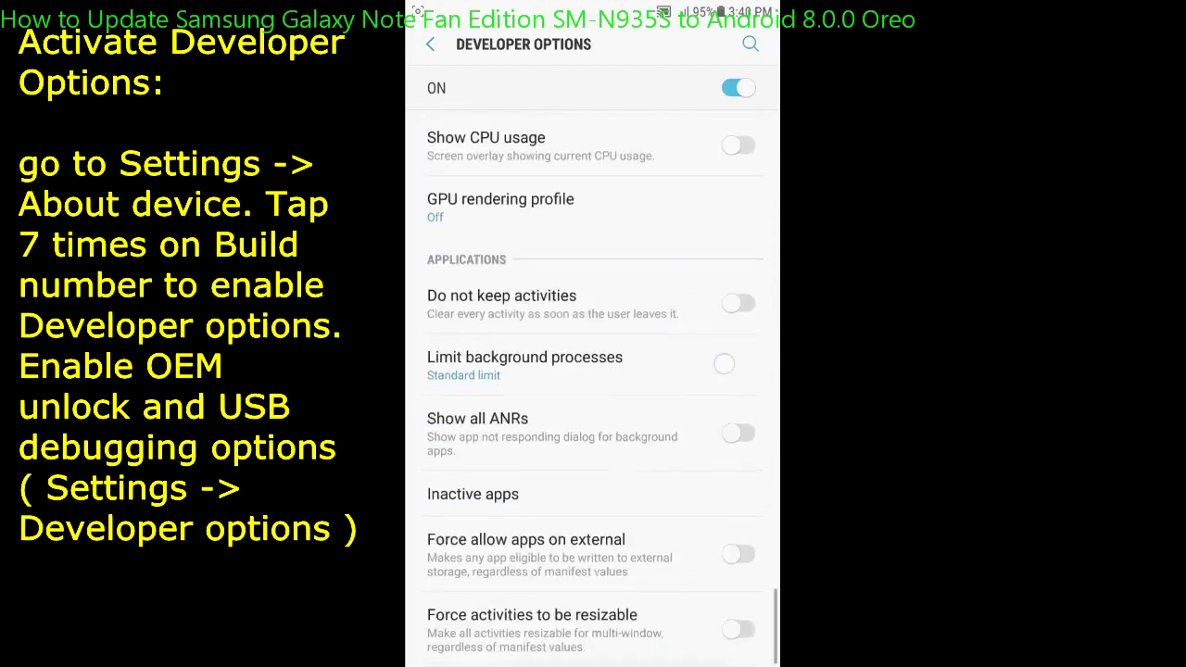
scroll(632, 549, up, 10)
scroll(633, 549, up, 10)
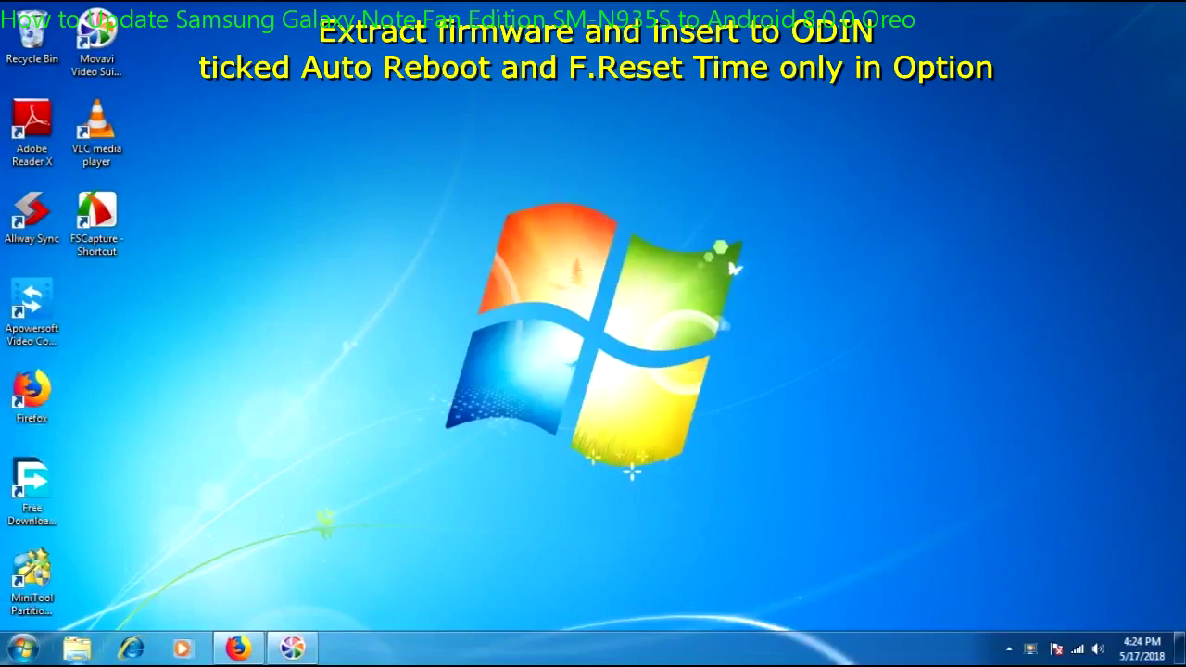
click(77, 648)
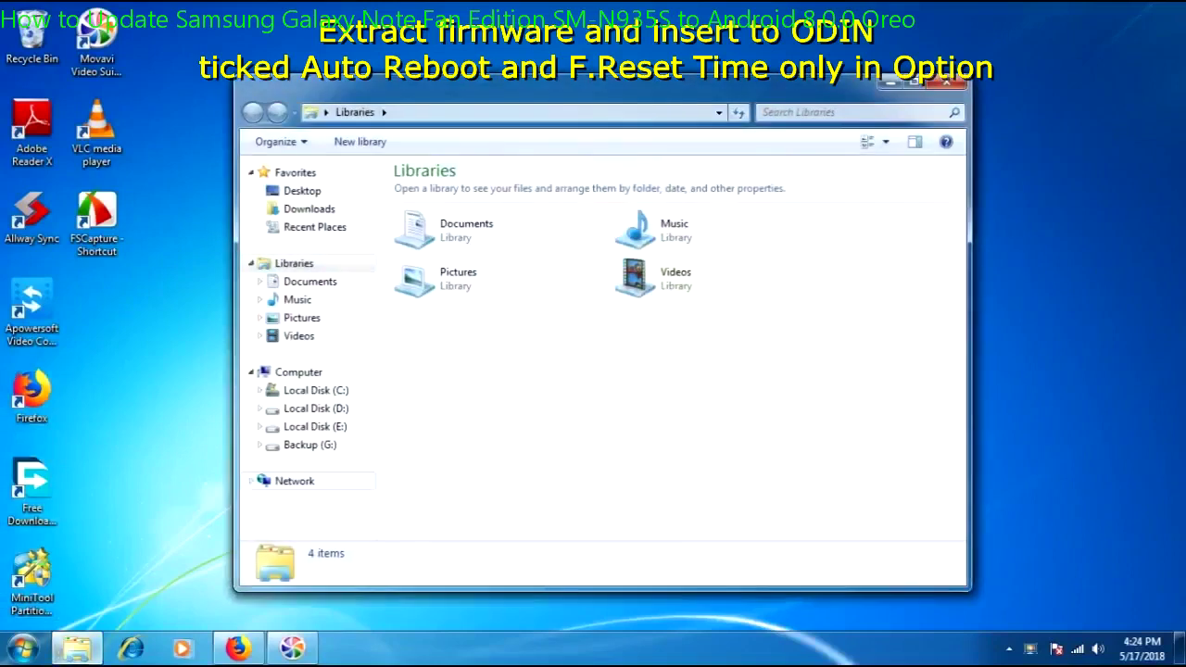
click(309, 445)
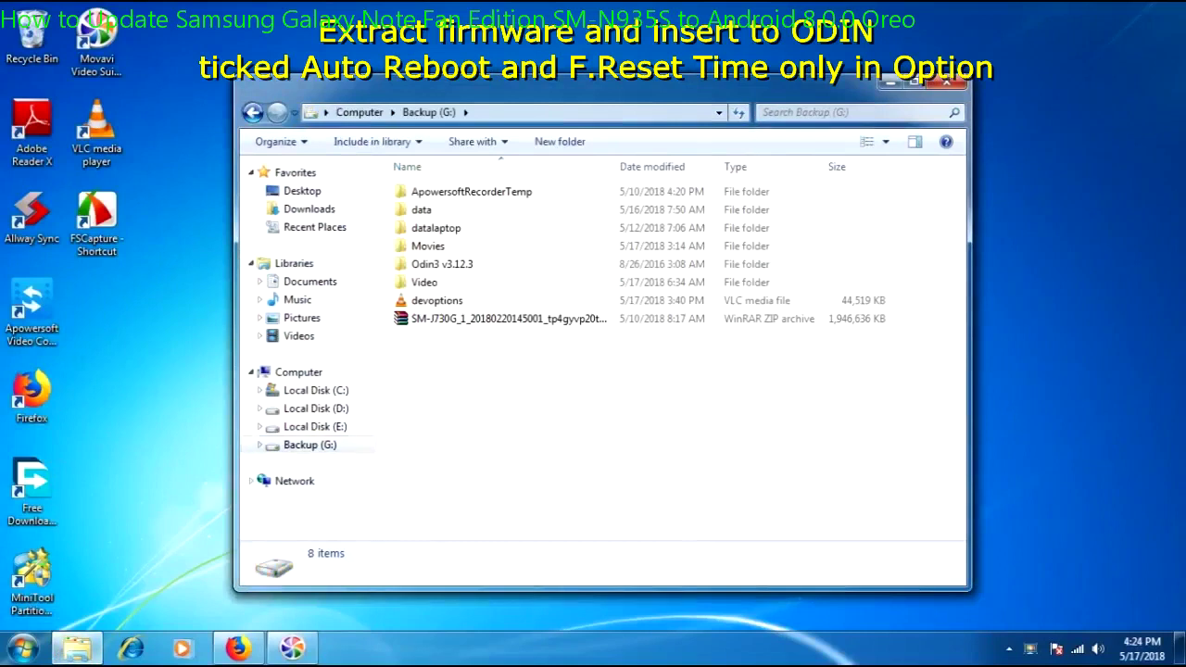
click(500, 318)
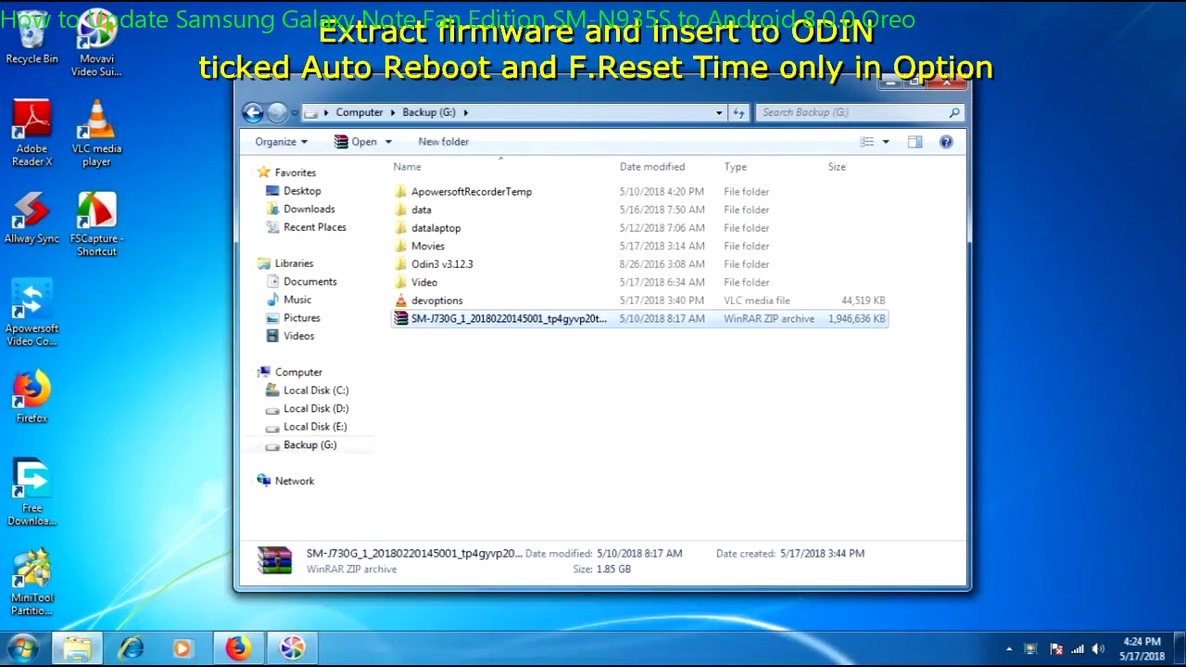
key(Return)
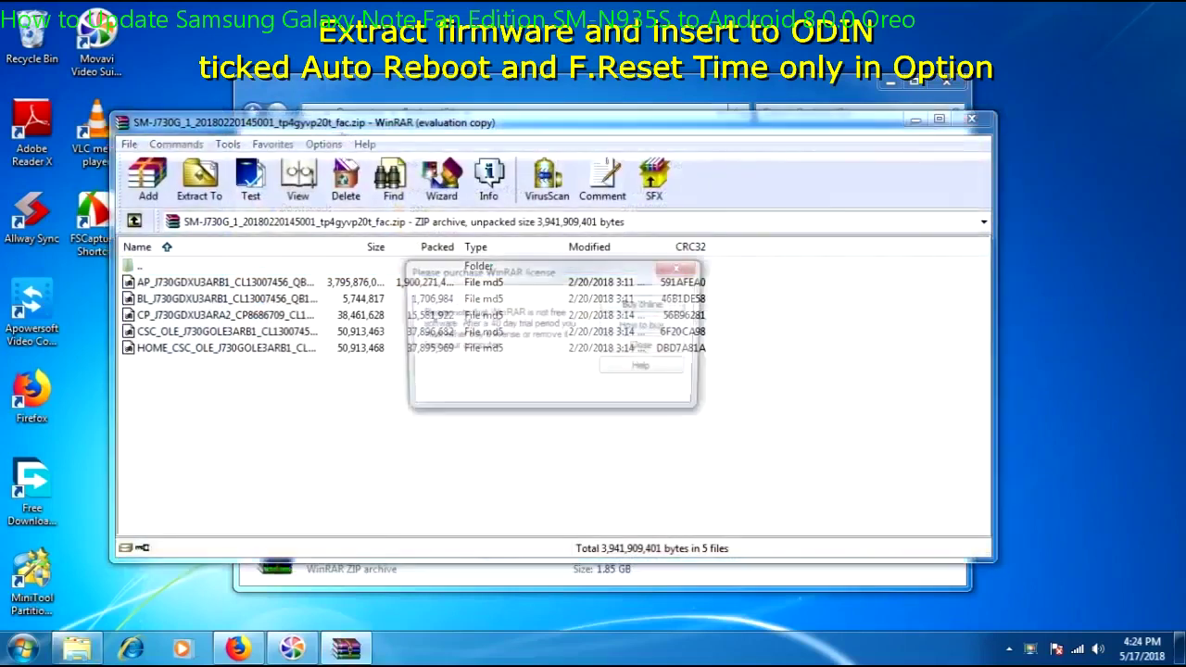
key(Return)
click(417, 398)
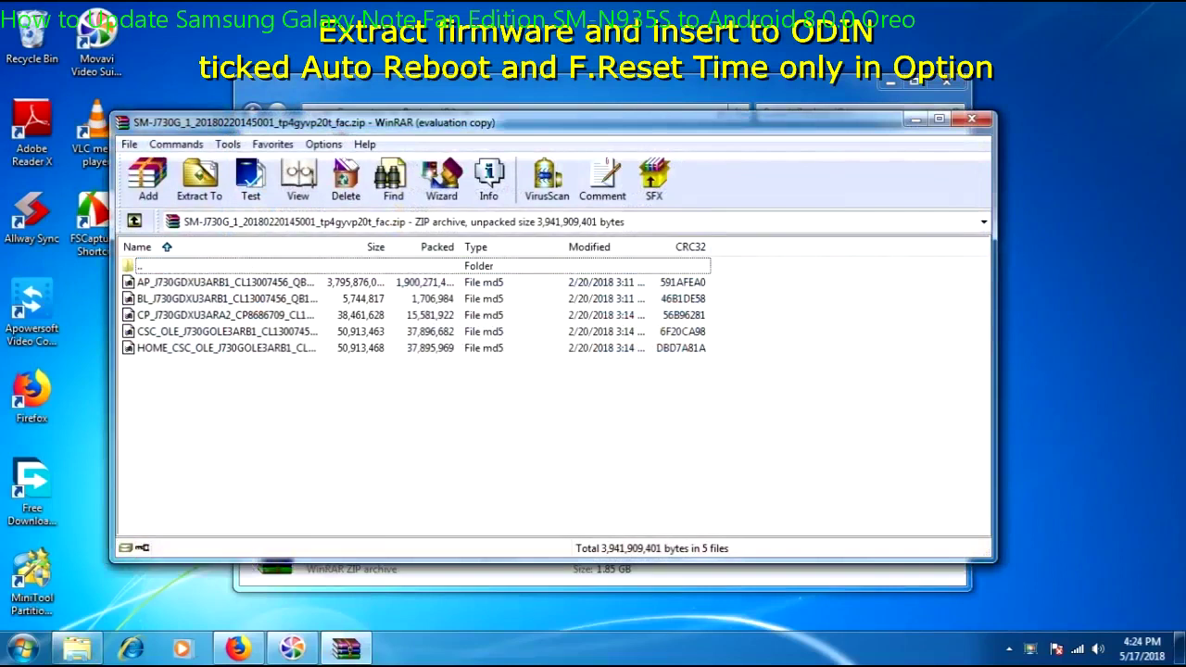
- Examine the AP, BL, CP, CSC and HOME_CSC firmware files in the archive one by one, leaving none selected
click(223, 282)
click(222, 299)
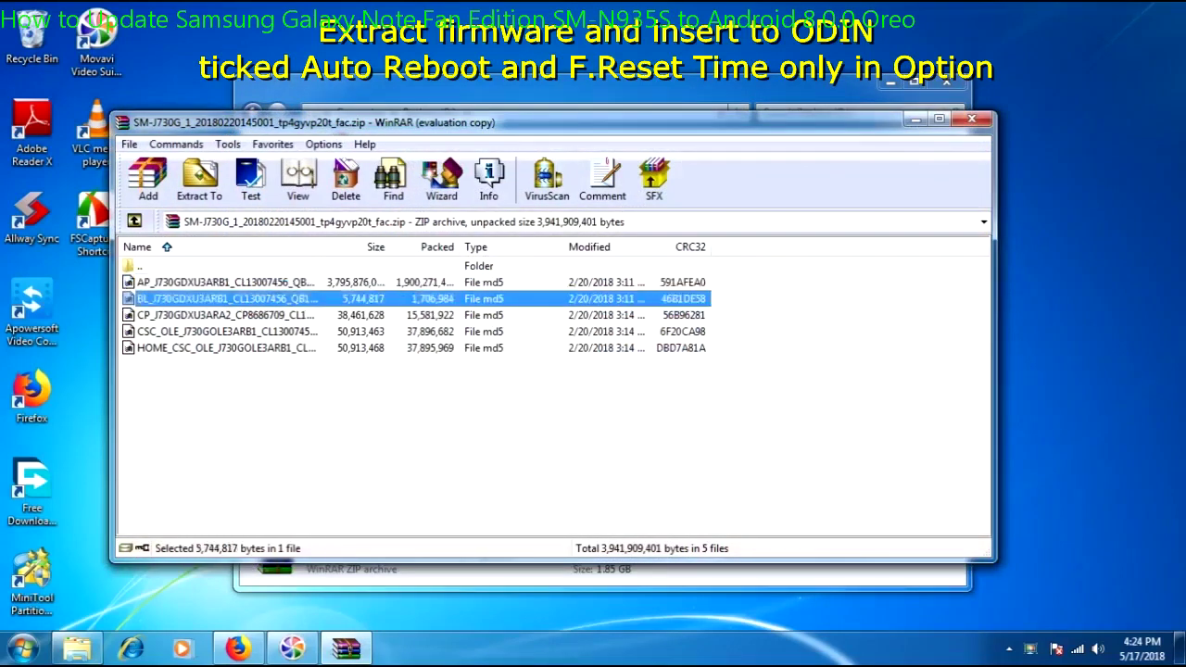
click(222, 315)
click(222, 331)
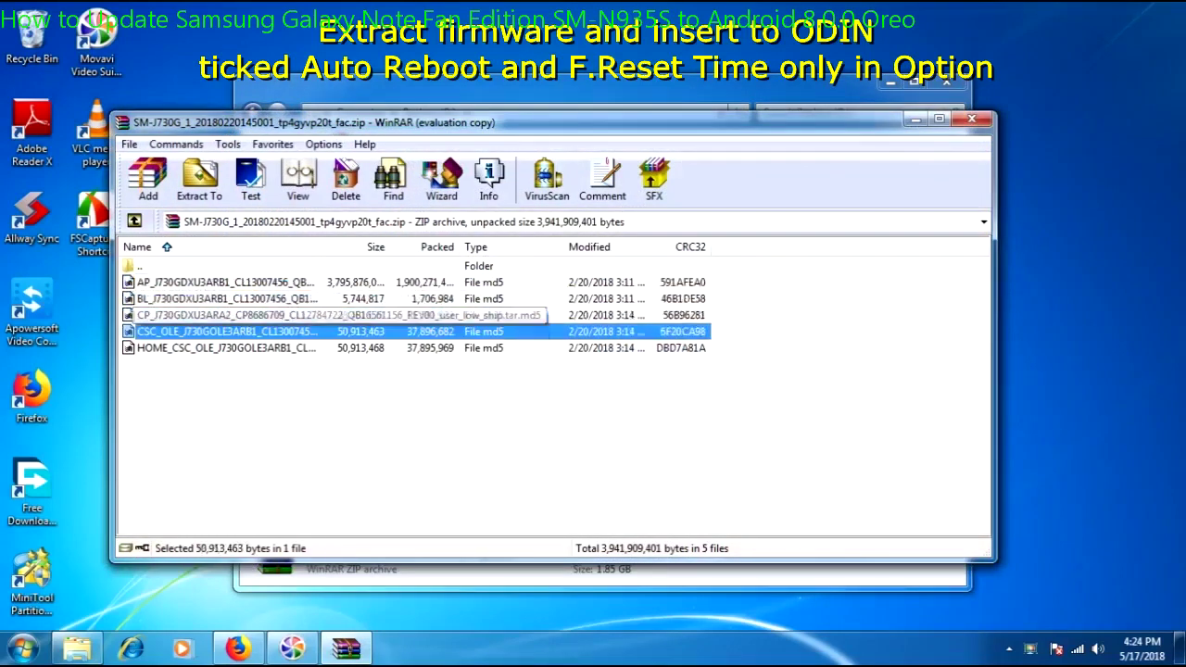
click(222, 348)
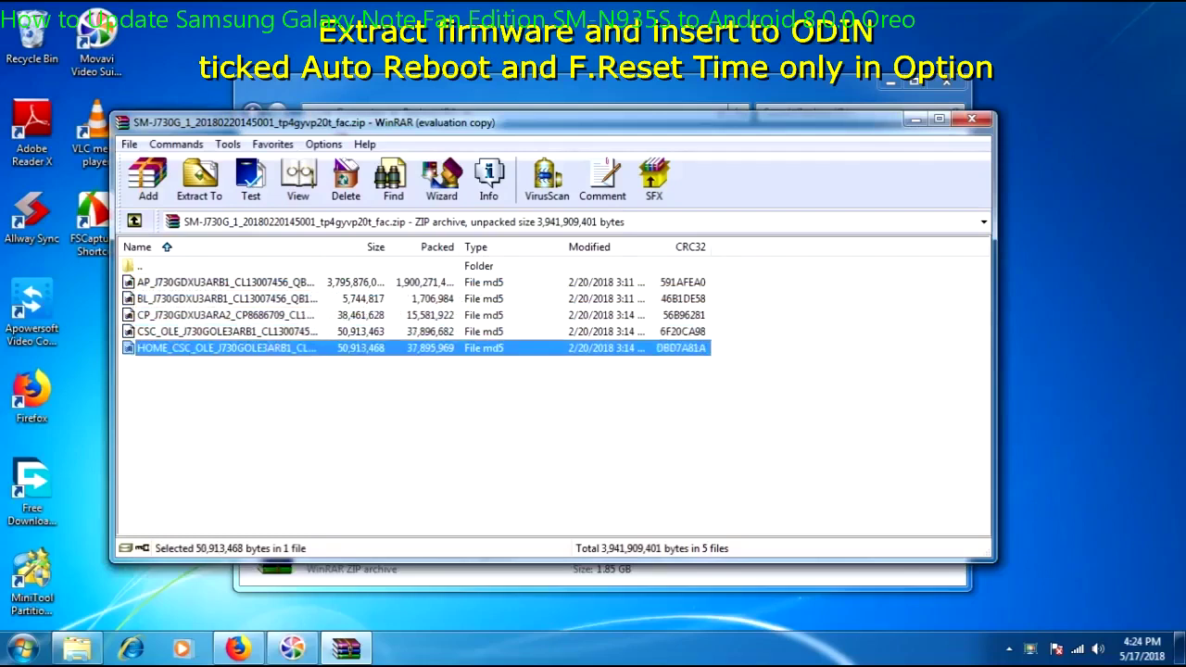
click(223, 389)
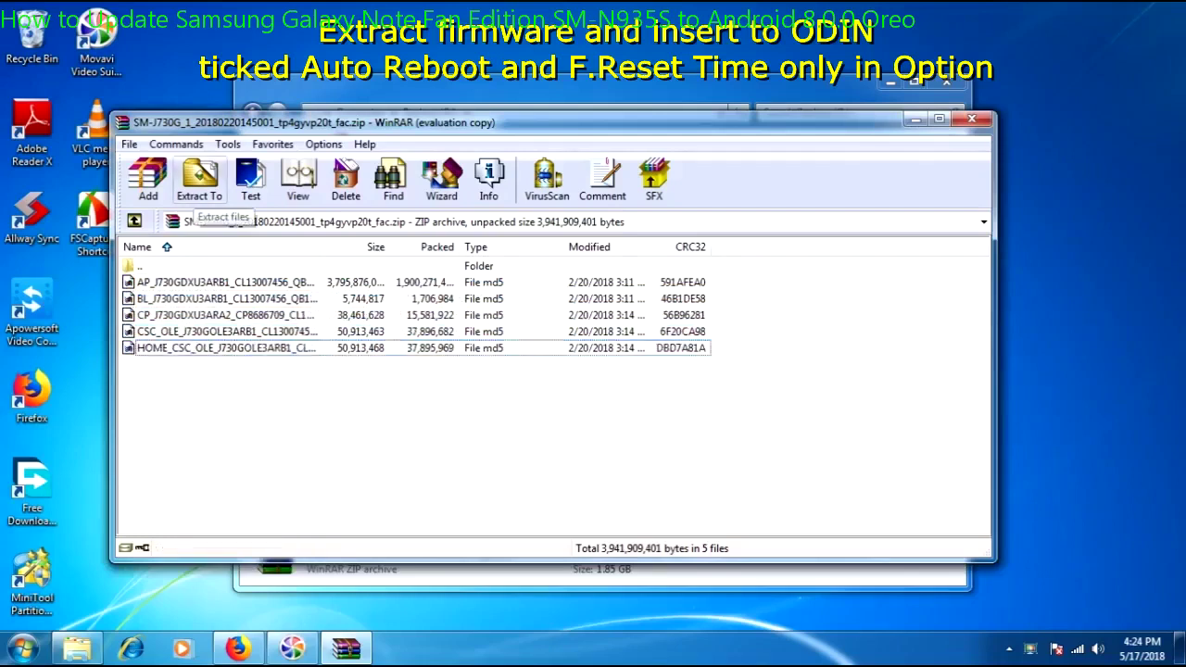
- Set the extraction destination for the firmware archive to G:\SMJ730G_Firmware
click(199, 181)
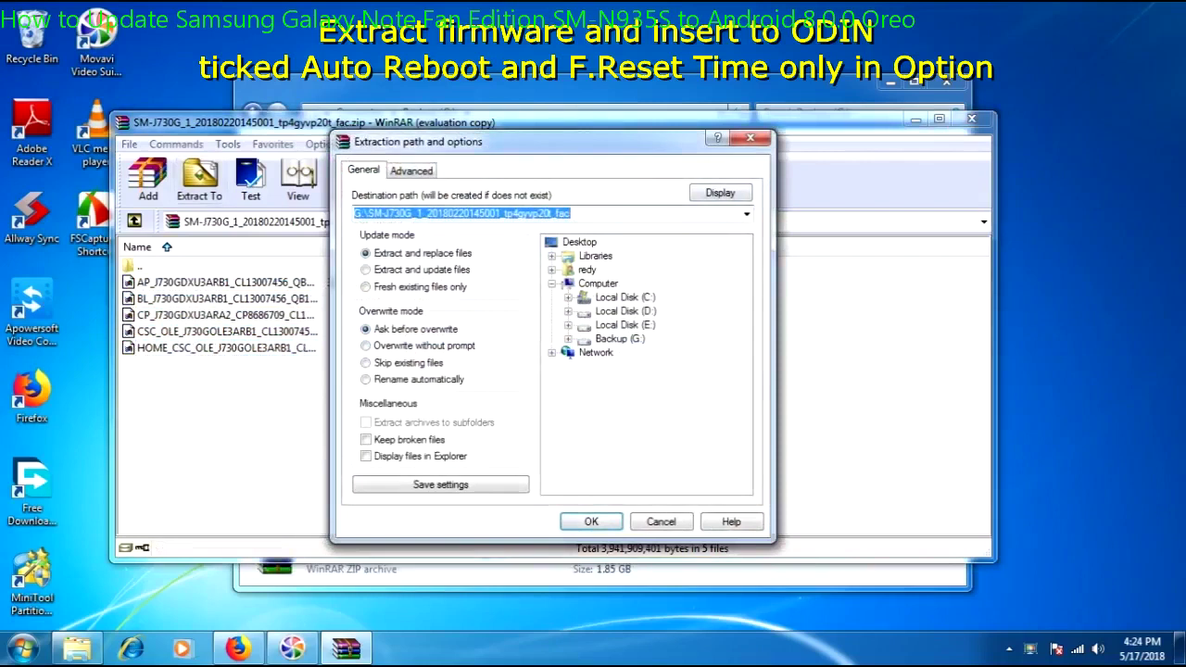
click(619, 338)
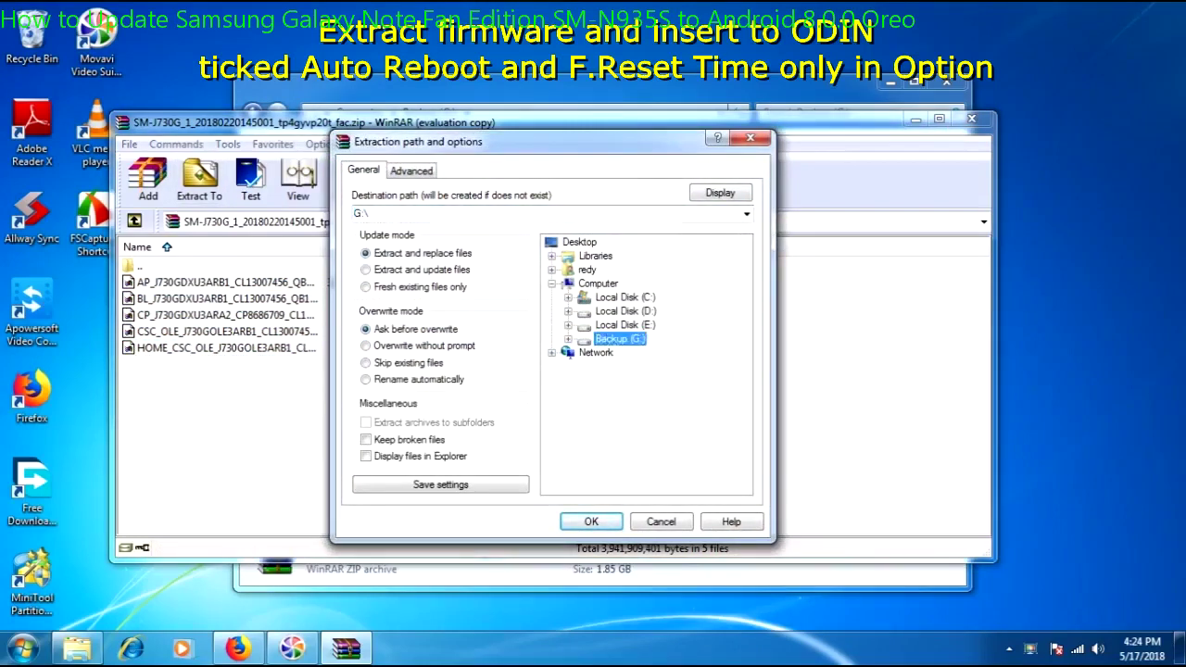
click(370, 213)
click(370, 213)
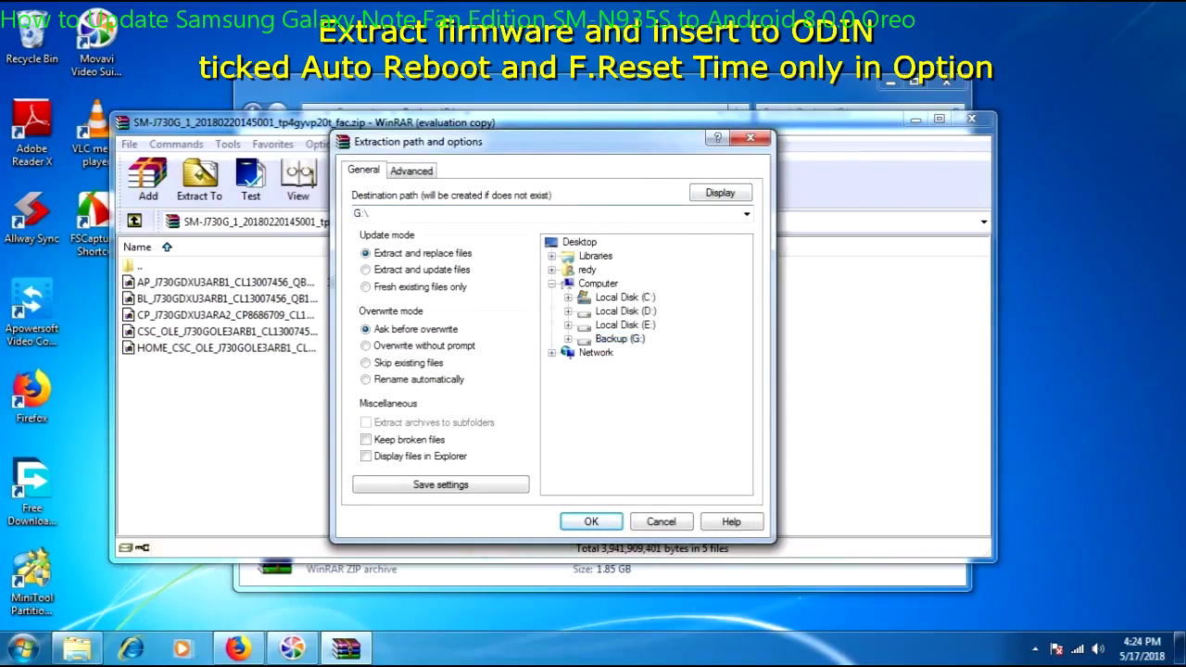
text(SM)
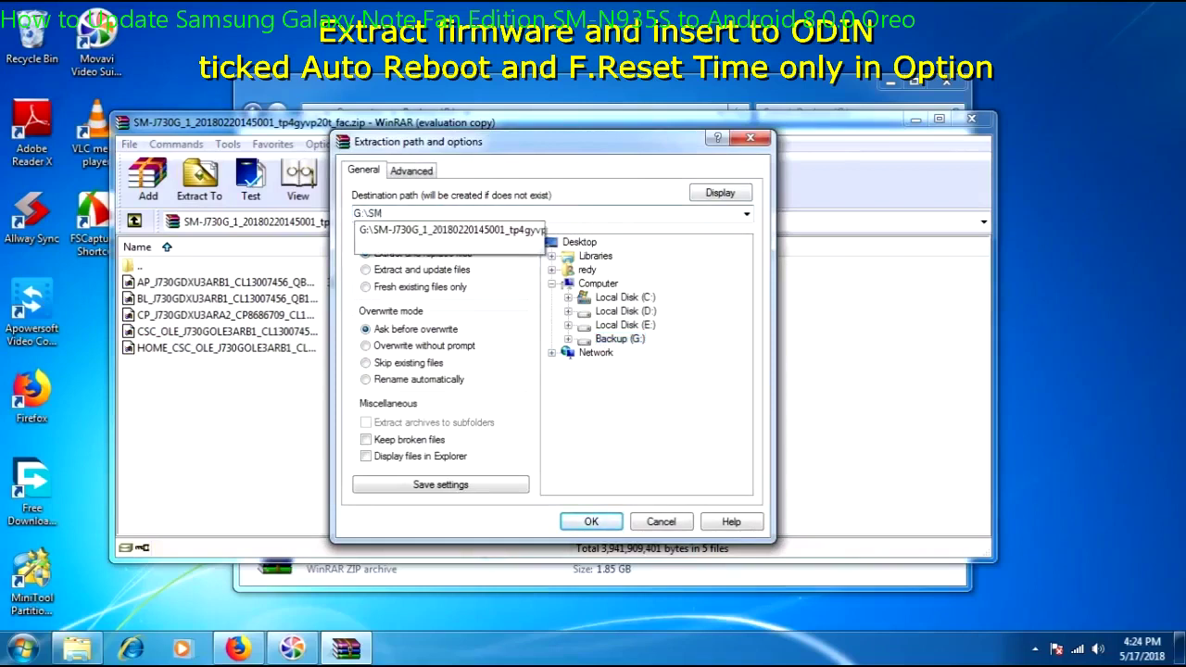
text(-J730G)
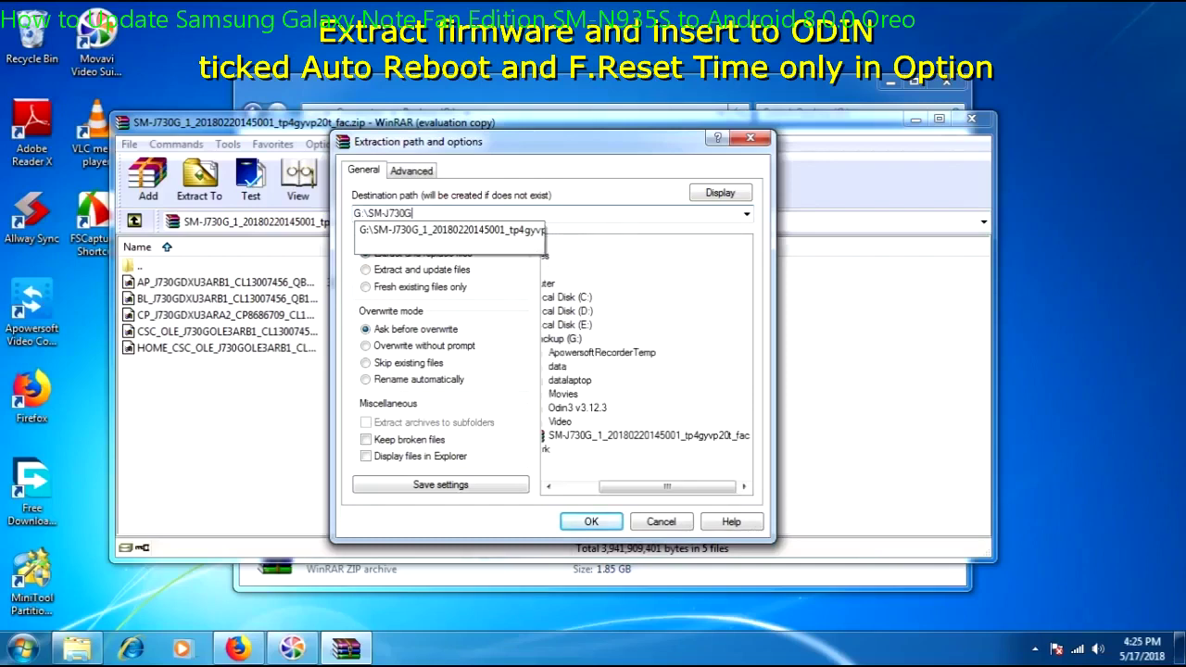
text(_Frimw)
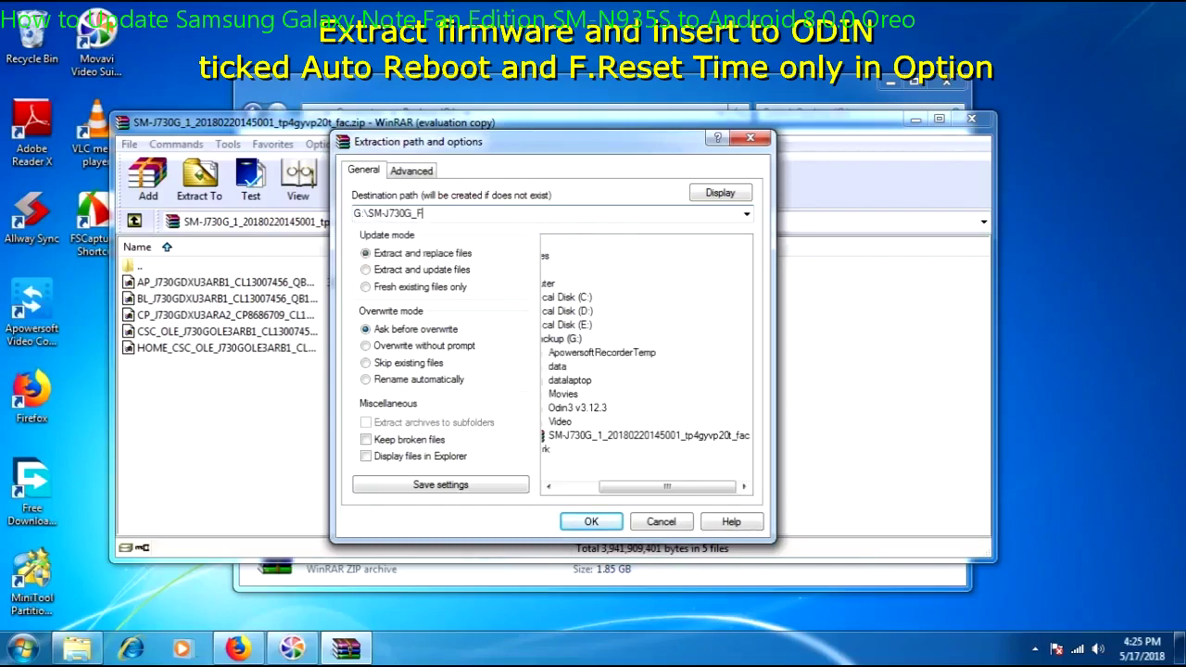
key(BackSpace)
key(BackSpace)
key(BackSpace)
key(BackSpace)
key(BackSpace)
text(irmware)
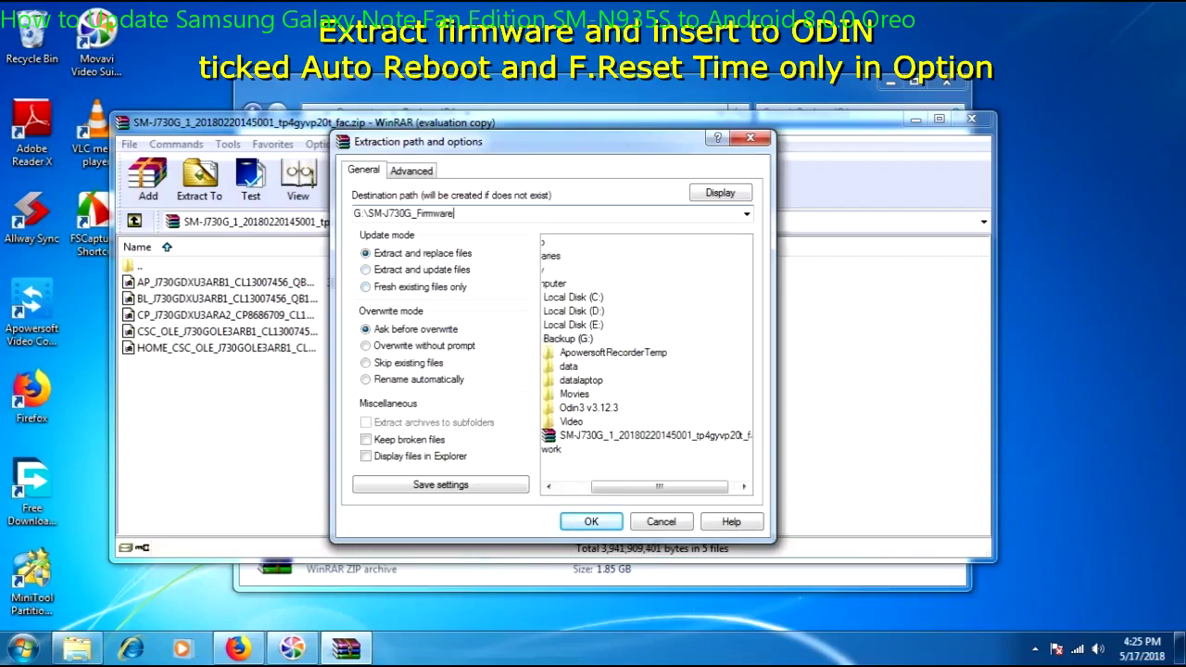
click(381, 213)
key(BackSpace)
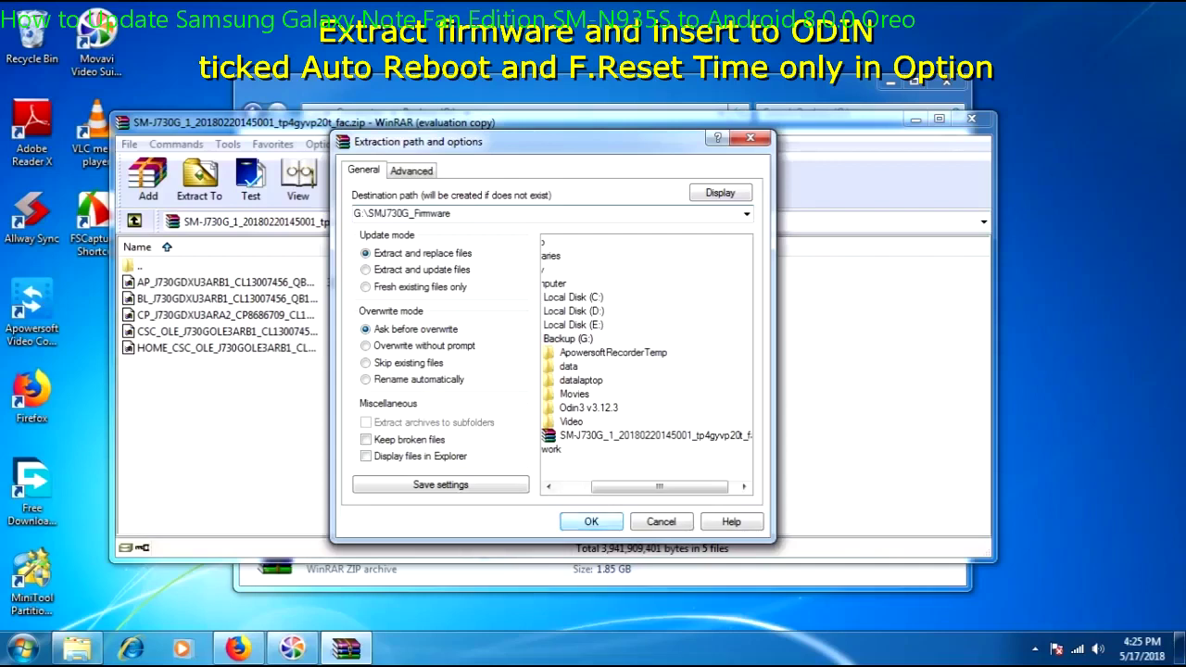
- Extract the firmware files to the chosen folder, dismiss the diagnostic messages and close the archive
key(Return)
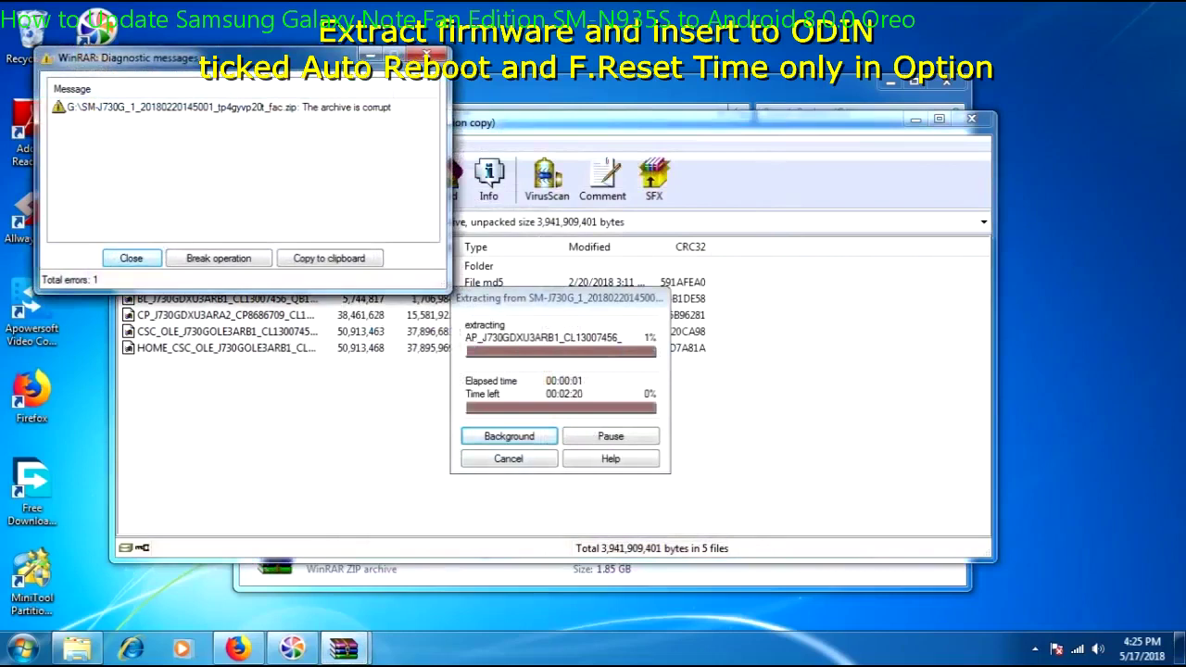
click(131, 258)
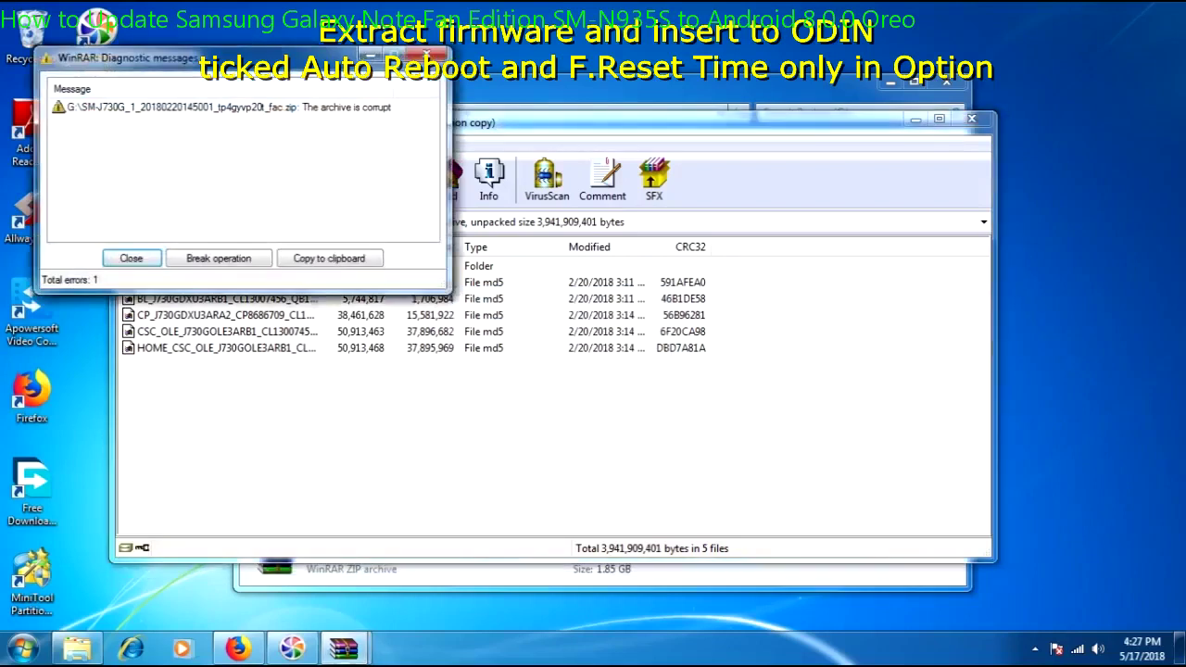
click(130, 259)
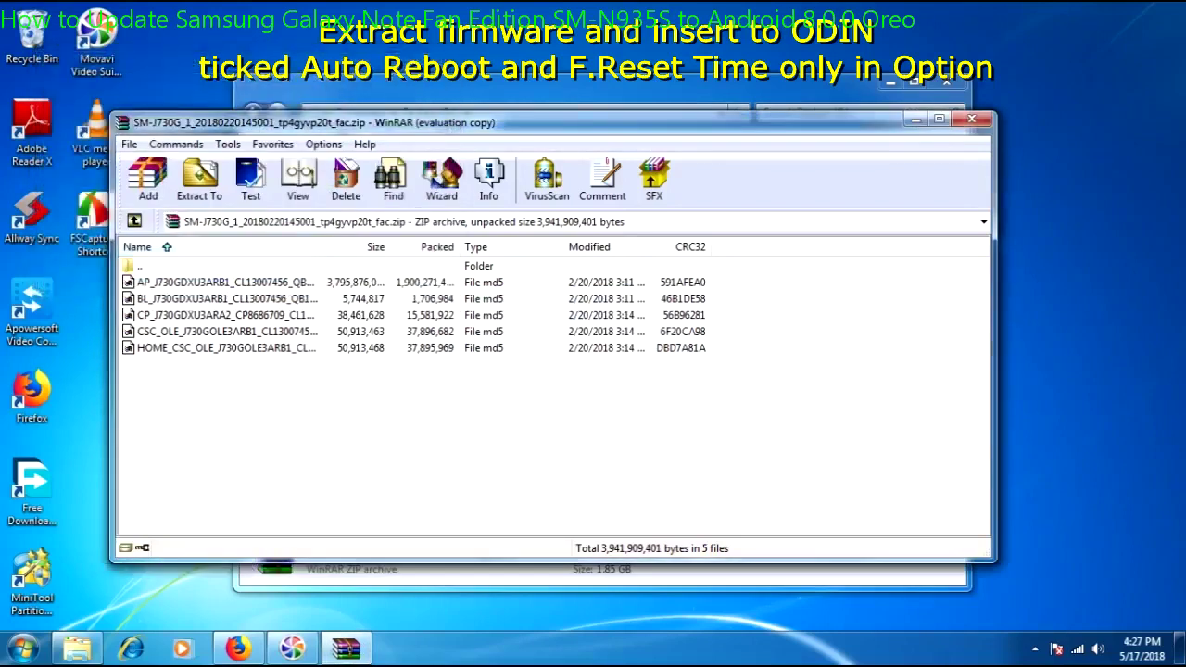
click(971, 118)
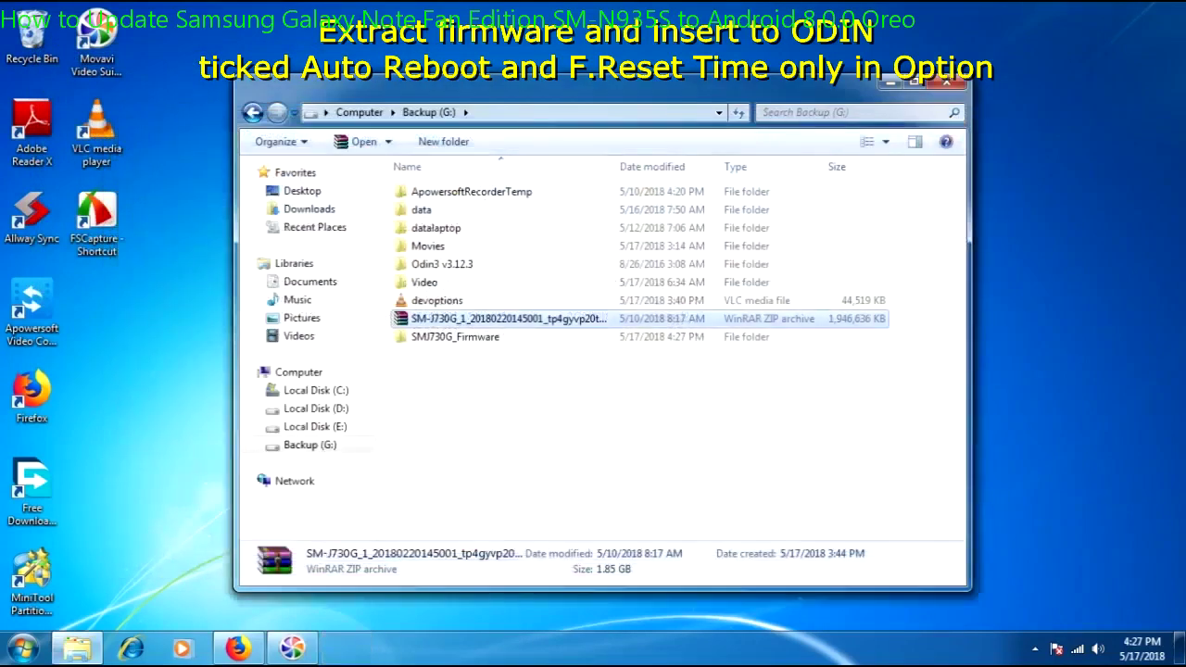
- Open the SMJ730G_Firmware folder and check the extracted AP, BL, CP, CSC and HOME_CSC files in turn
click(500, 389)
double_click(455, 336)
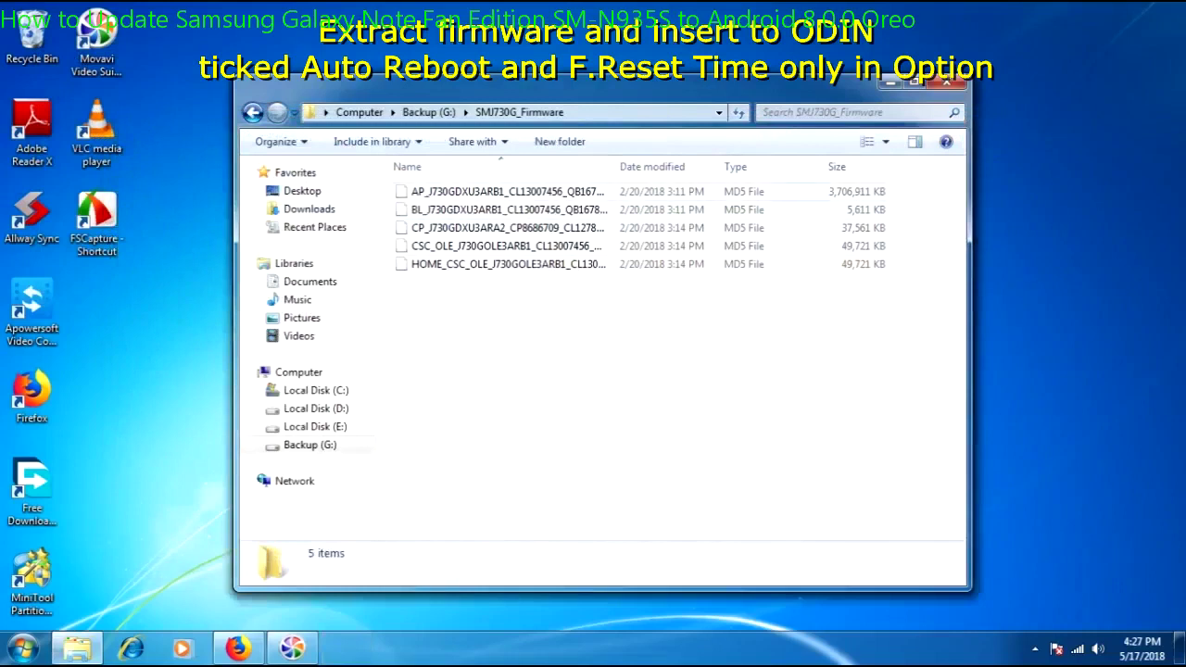
click(507, 191)
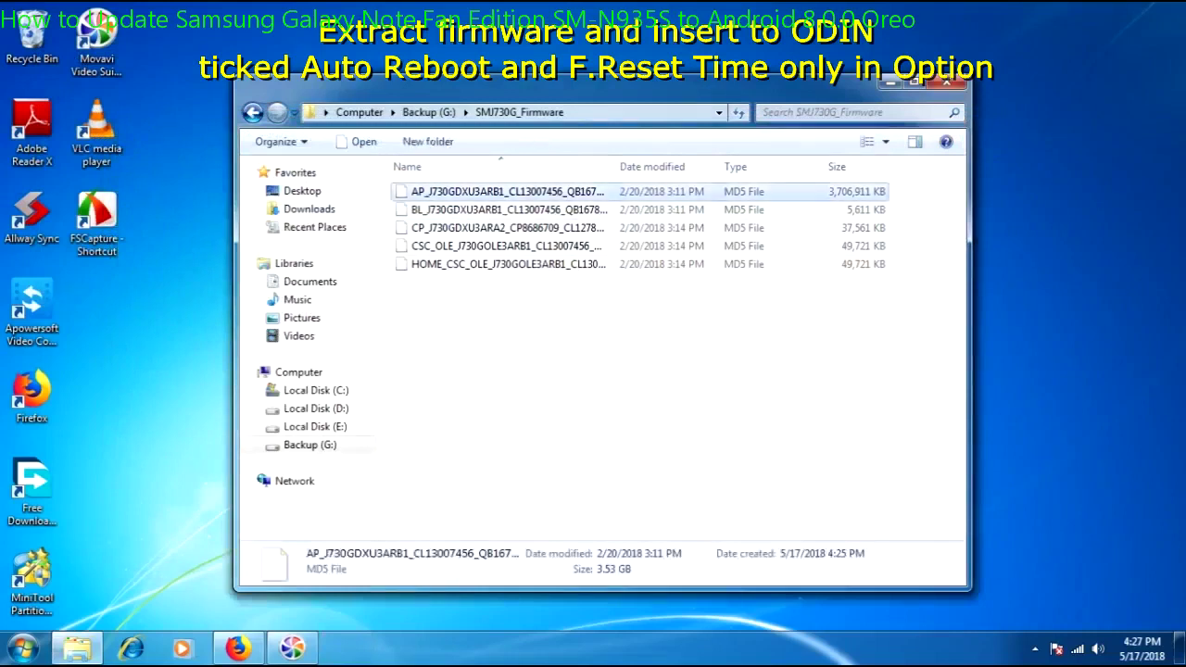
key(Down)
key(Down)
key(Down)
key(Down)
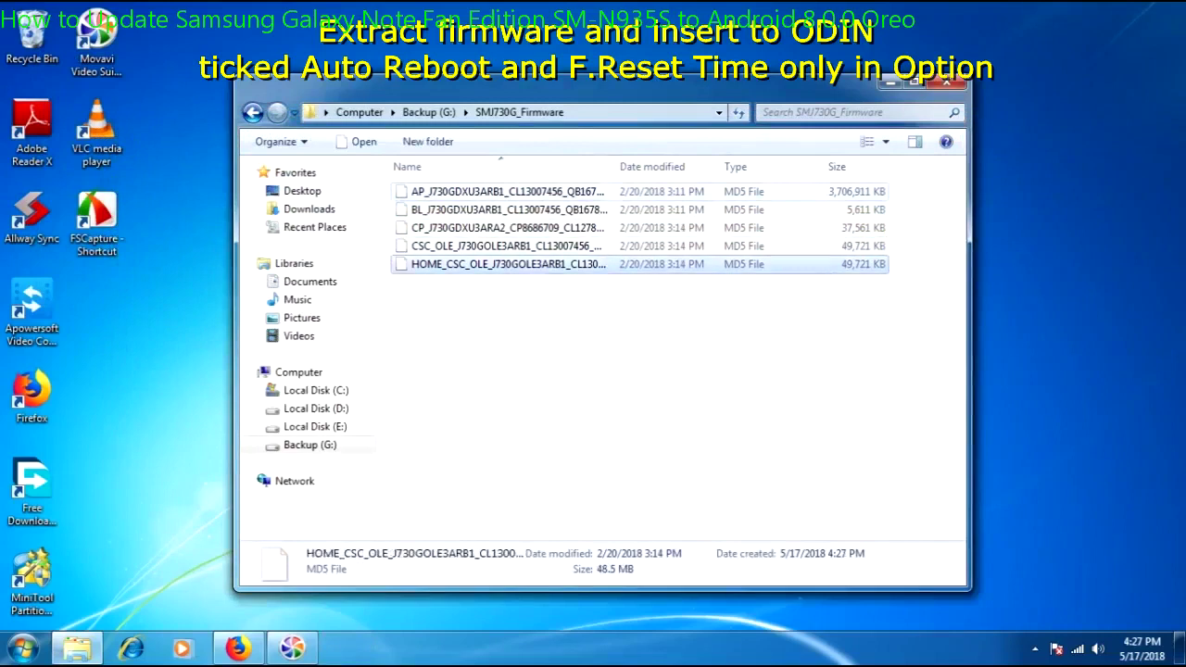
key(Escape)
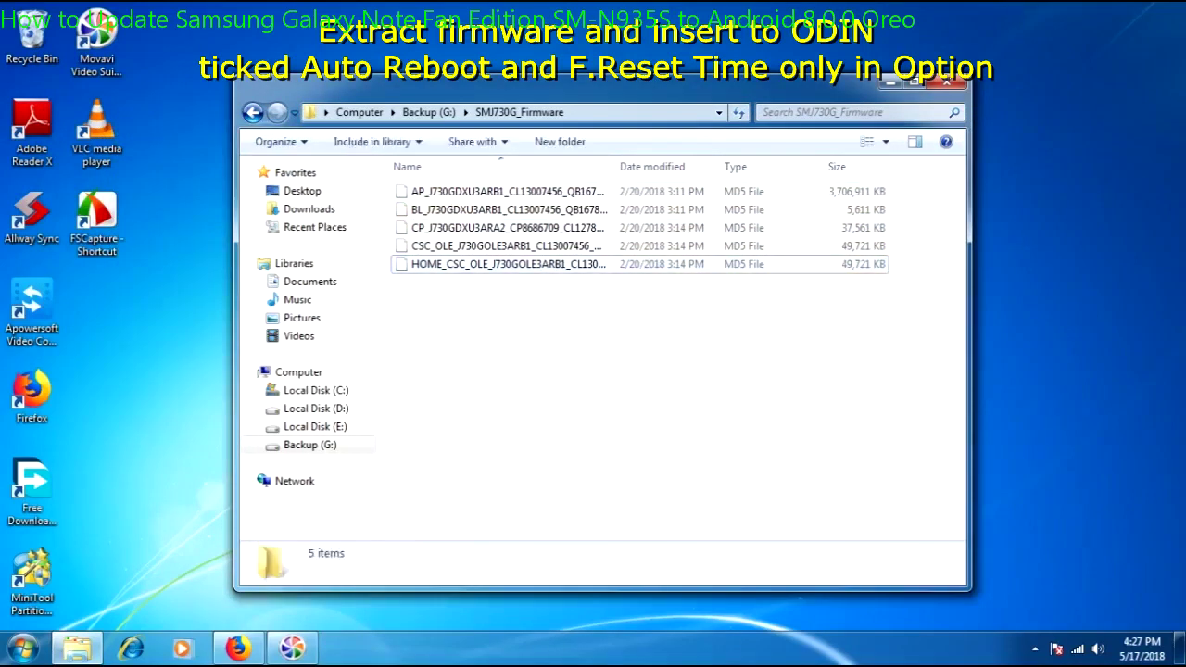
- Launch the Odin3 application from the Odin3 v3.12.3 folder on Backup (G:) and dismiss the Galaxy J7 Pro AutoPlay window
key(BackSpace)
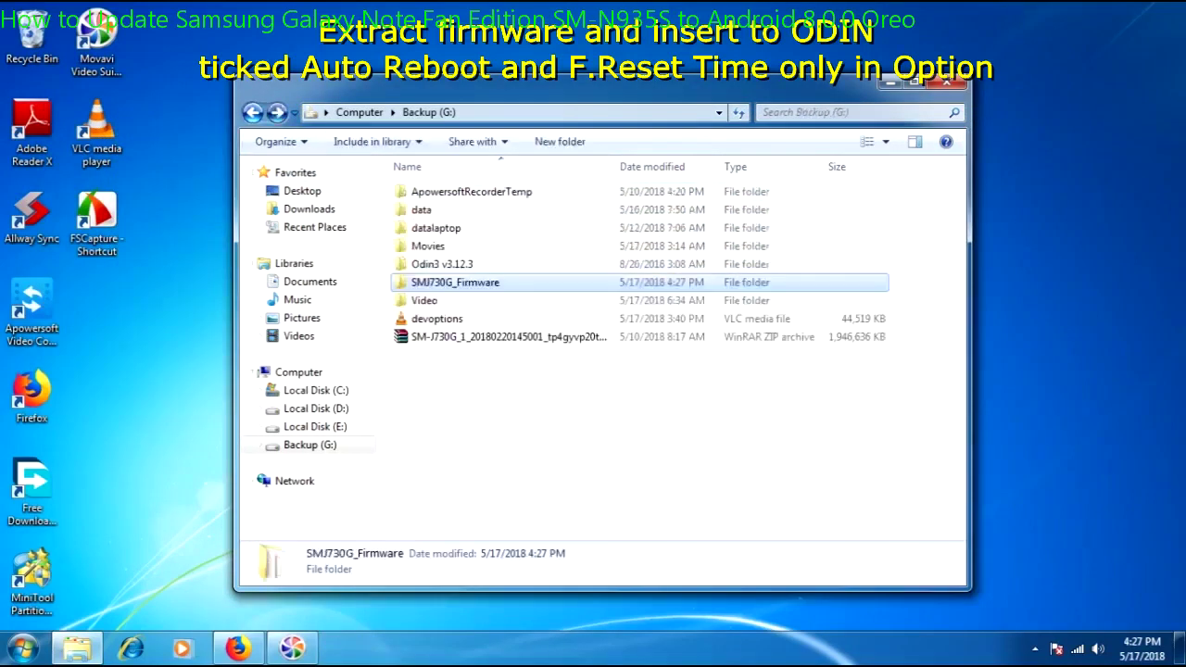
key(ctrl+space)
key(ctrl+Up)
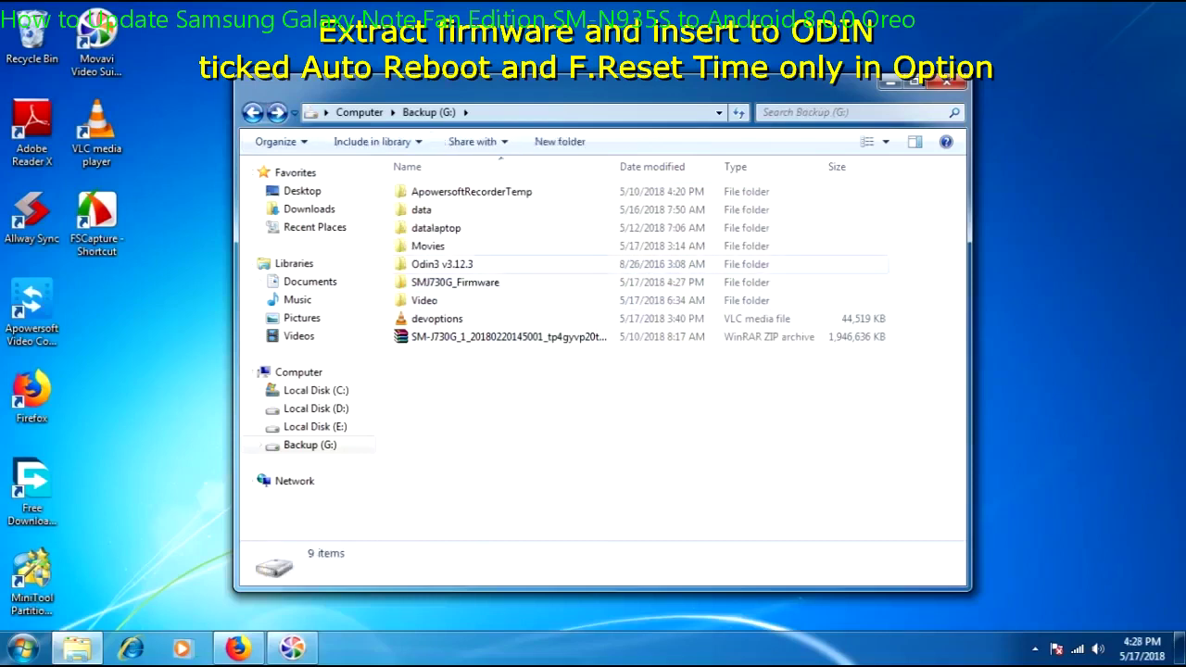
key(Return)
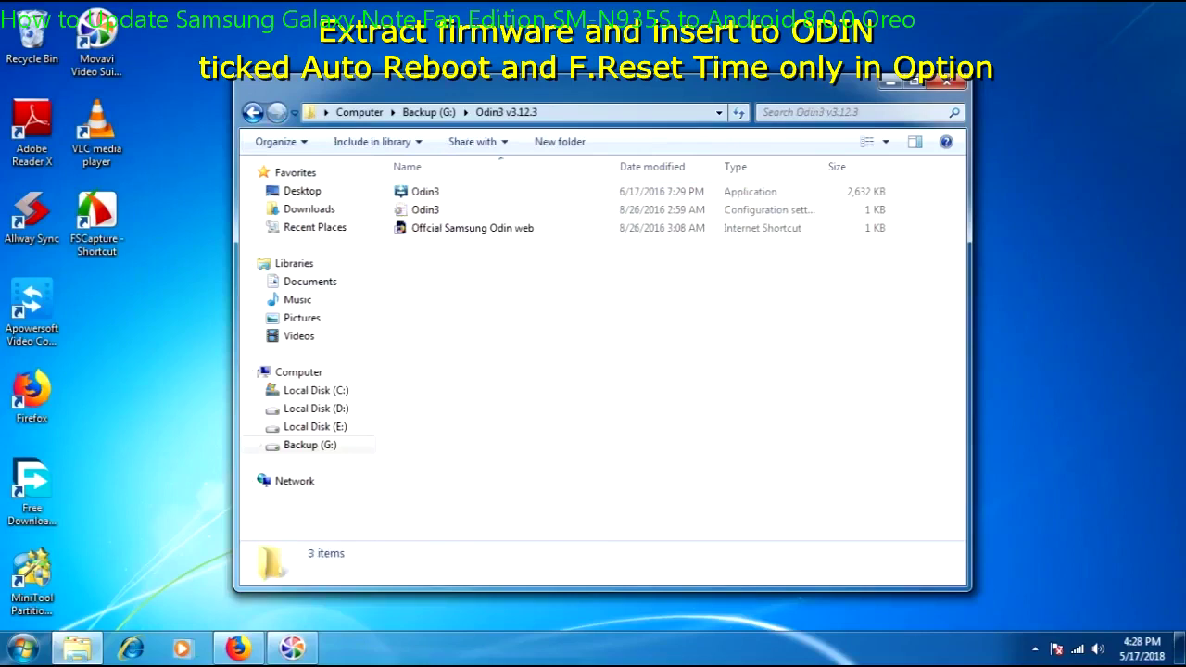
click(425, 191)
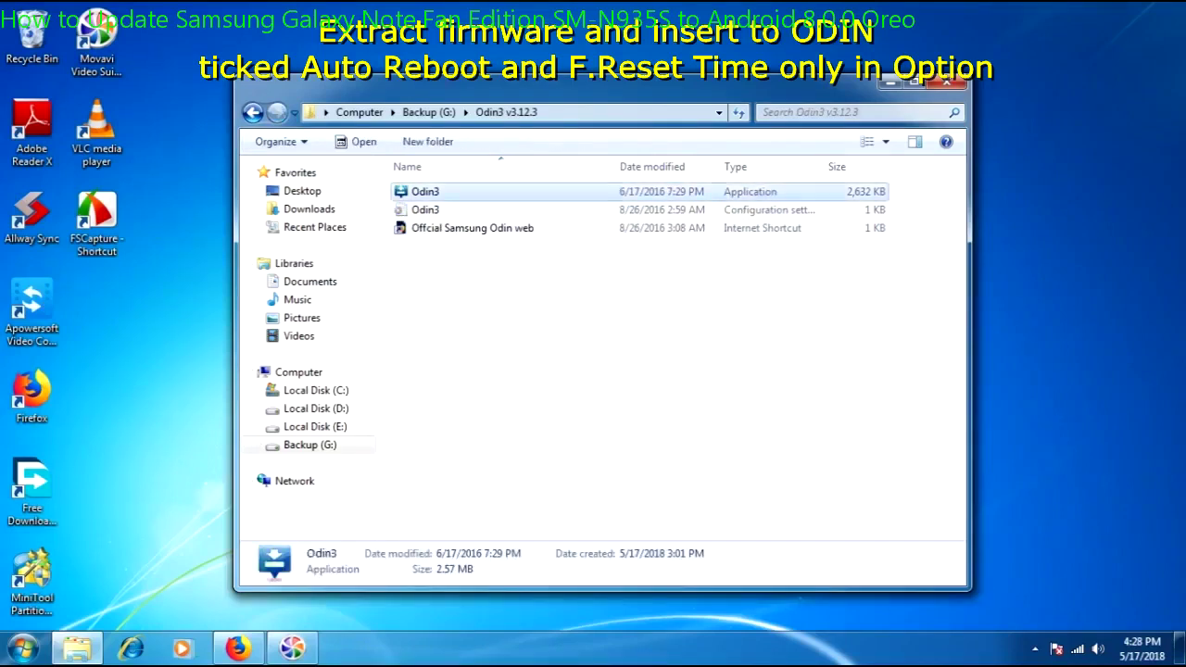
key(Return)
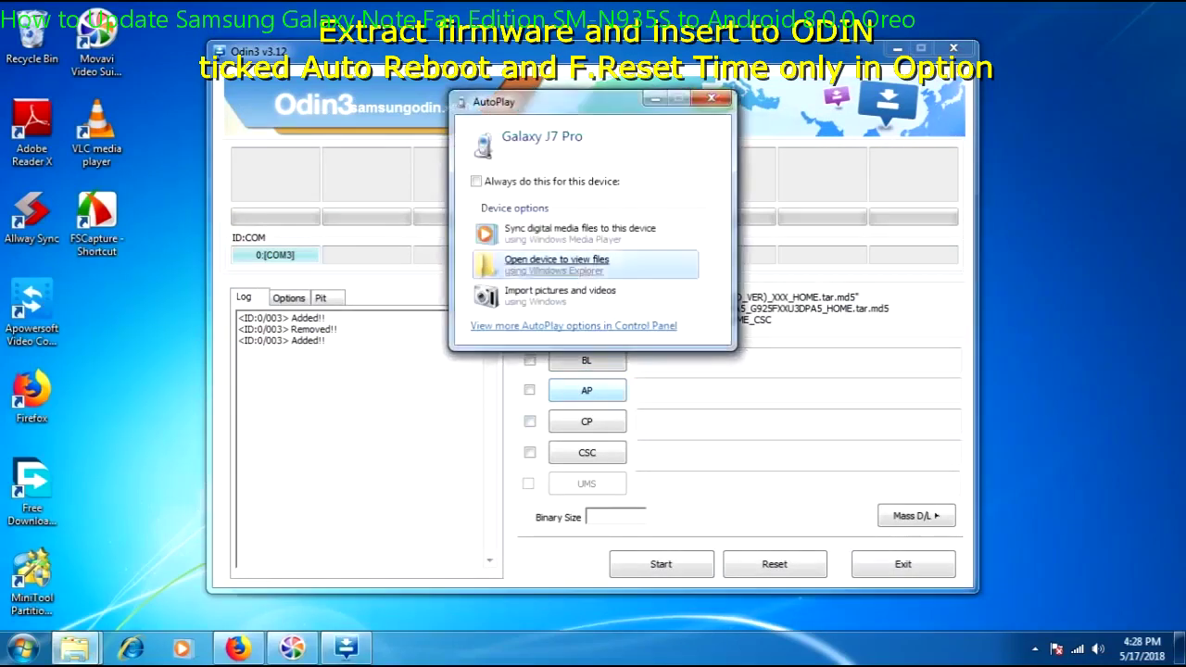
click(714, 93)
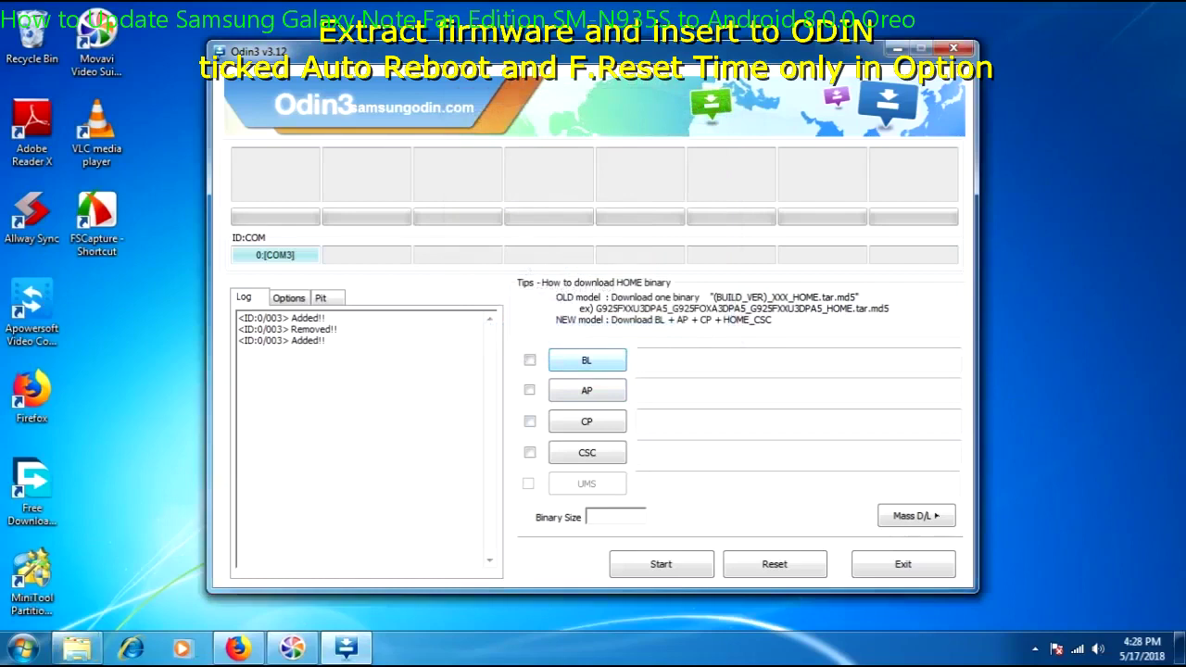
- Check that only Auto Reboot and F. Reset Time are ticked in Odin3's options, and return to the log
click(288, 297)
click(257, 327)
click(257, 363)
click(257, 363)
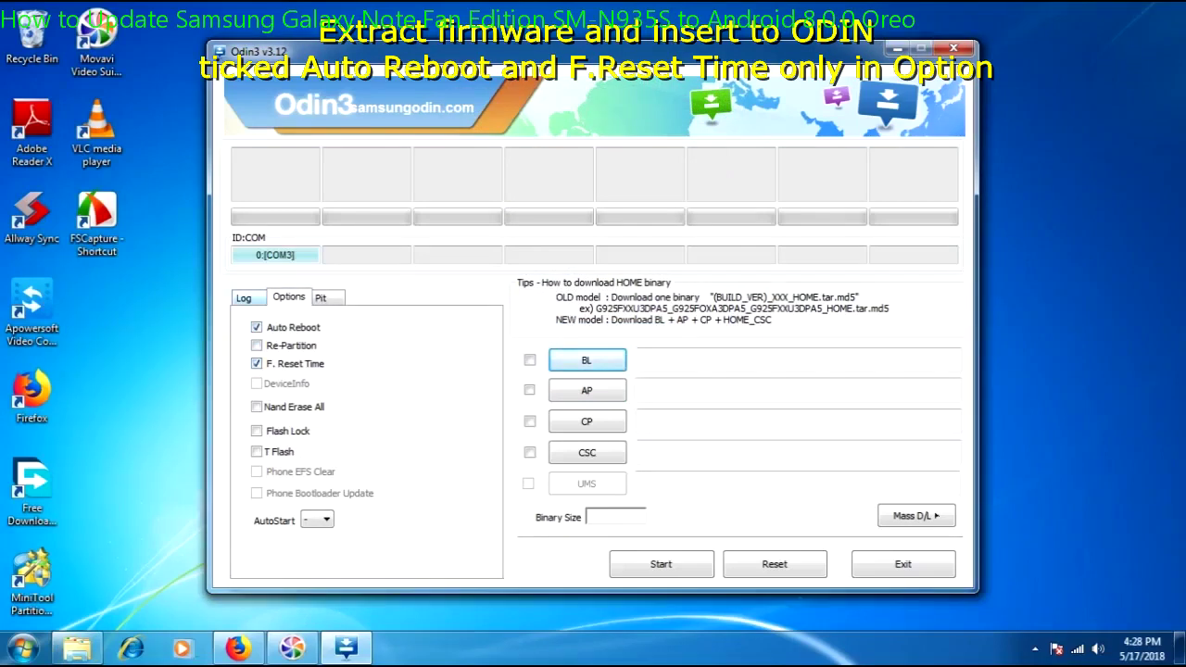
click(244, 298)
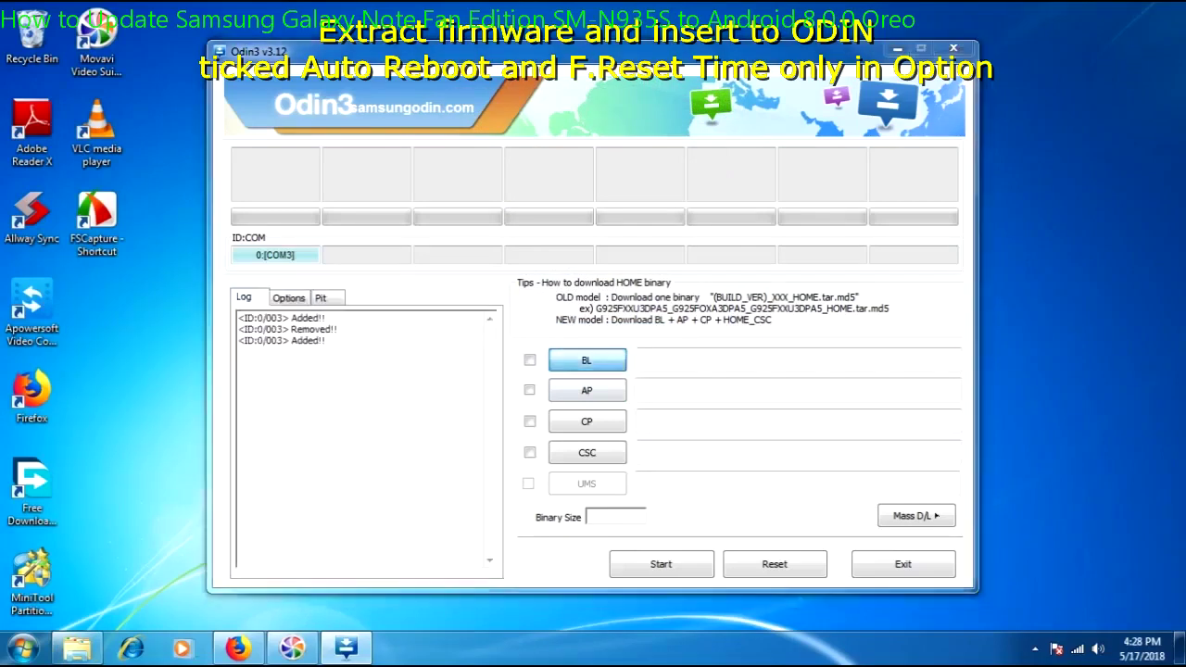
- Load the BL_J730GDXU3ARB1_CL13007456 file from G:\SMJ730G_Firmware into the BL slot
click(586, 359)
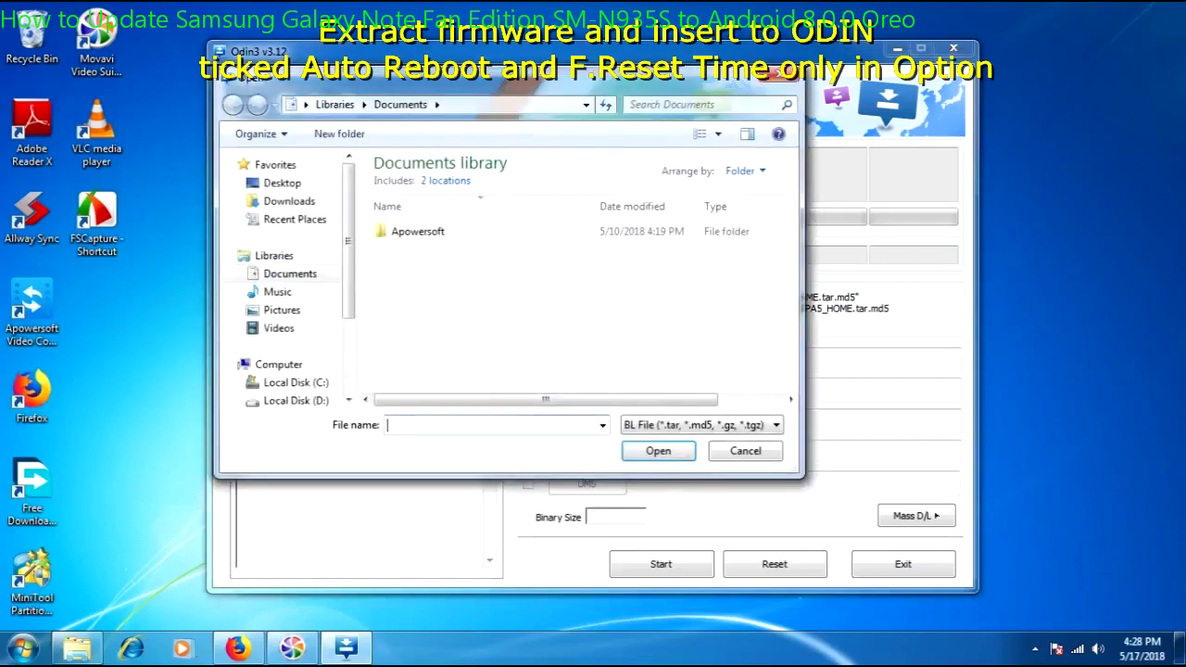
scroll(287, 278, down, 2)
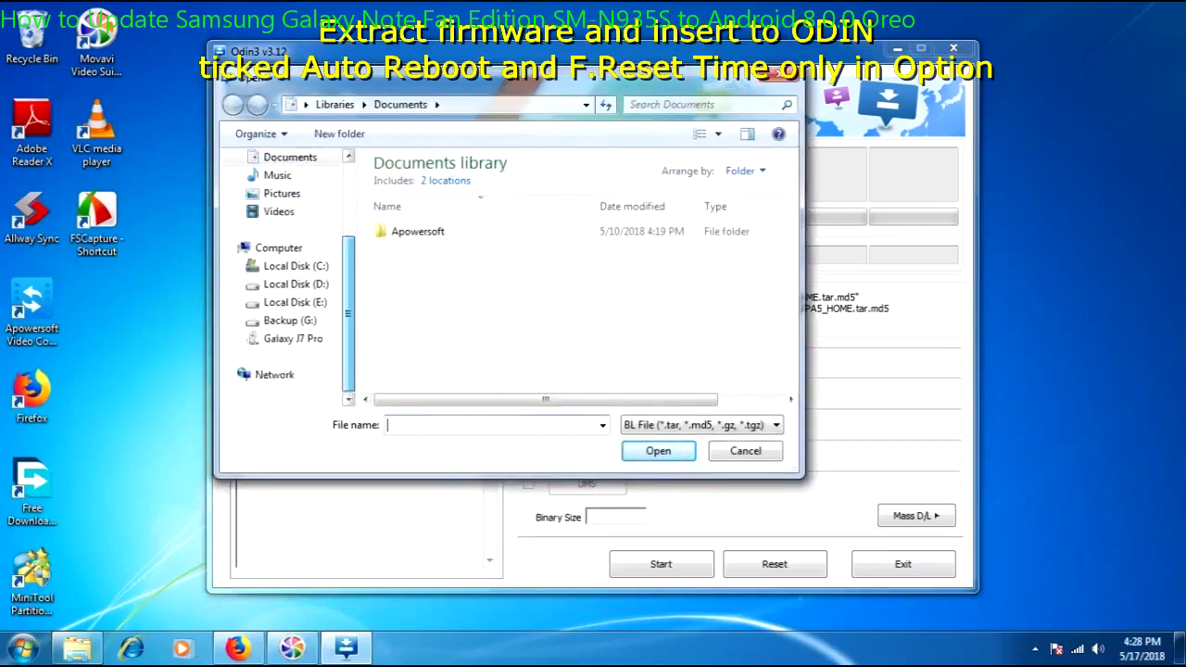
click(289, 320)
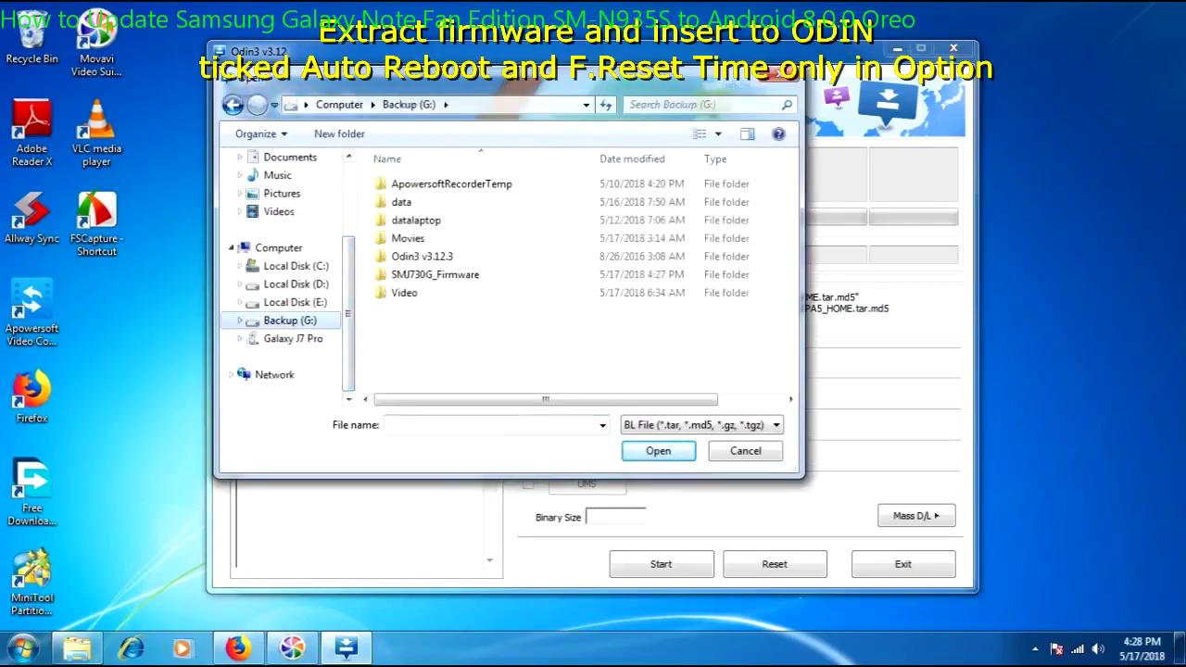
double_click(435, 274)
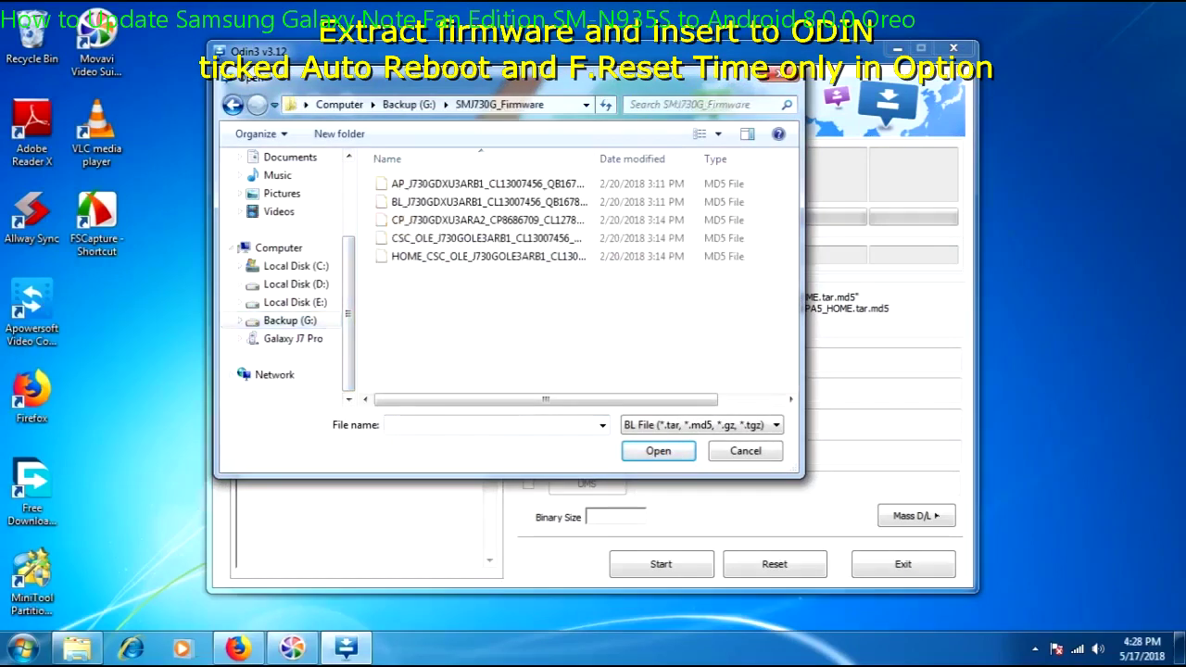
click(488, 201)
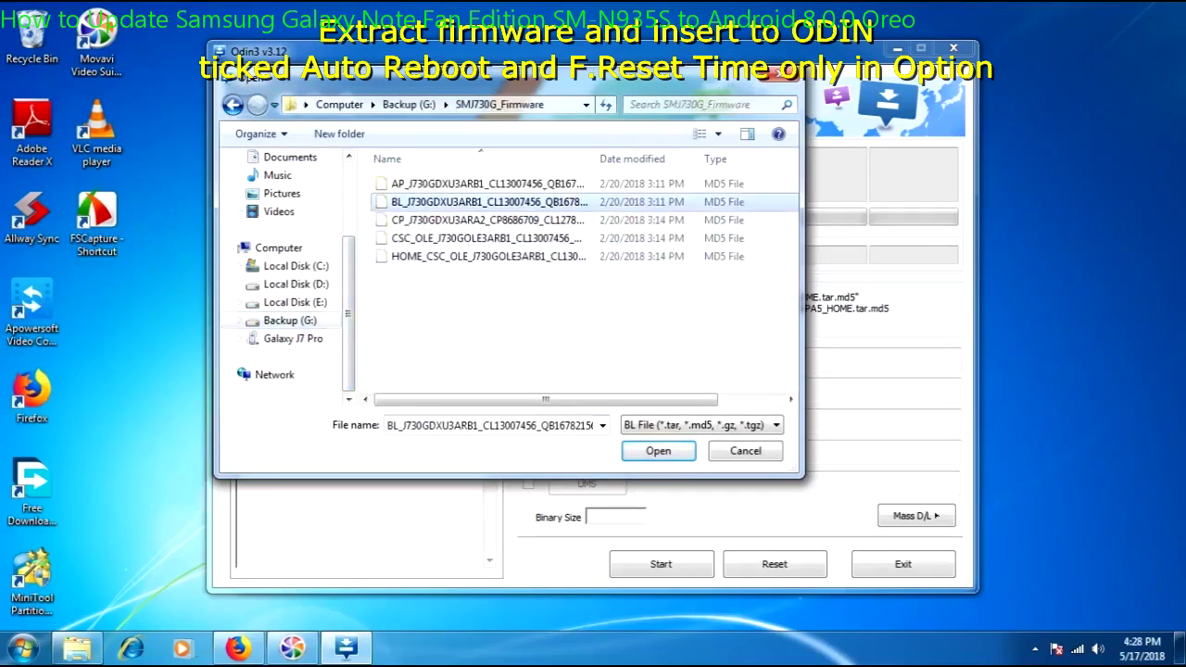
click(658, 450)
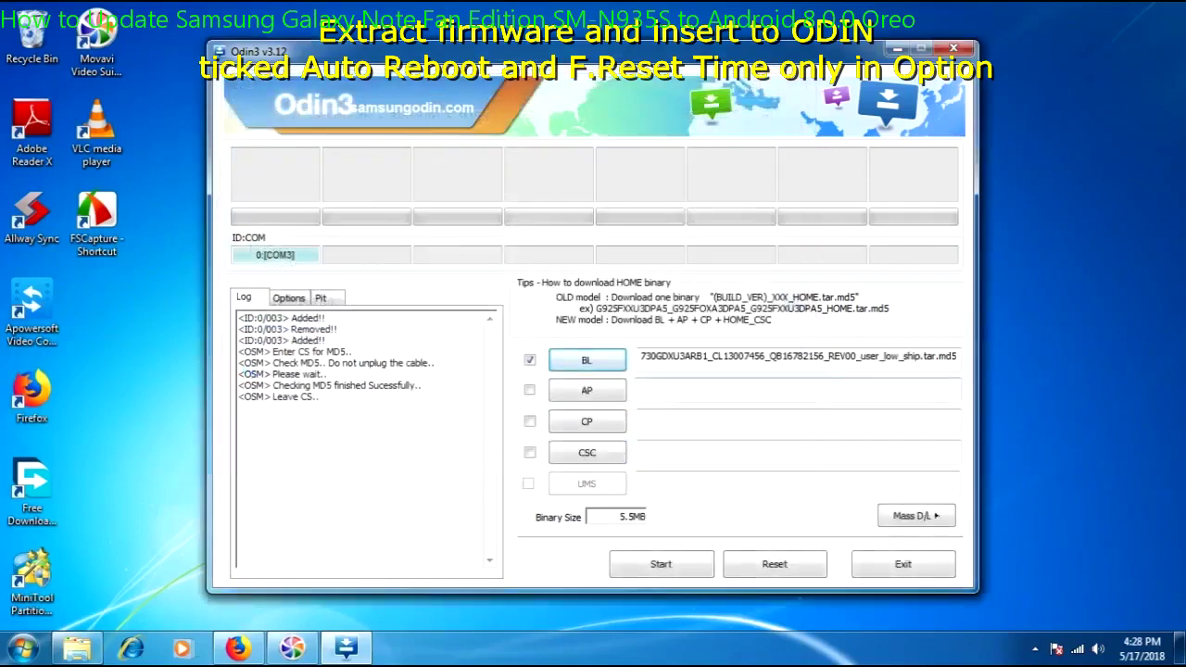
- Load the AP_J730GDXU3ARB1_CL13007456 file from the SMJ730G_Firmware folder into the AP slot
click(587, 390)
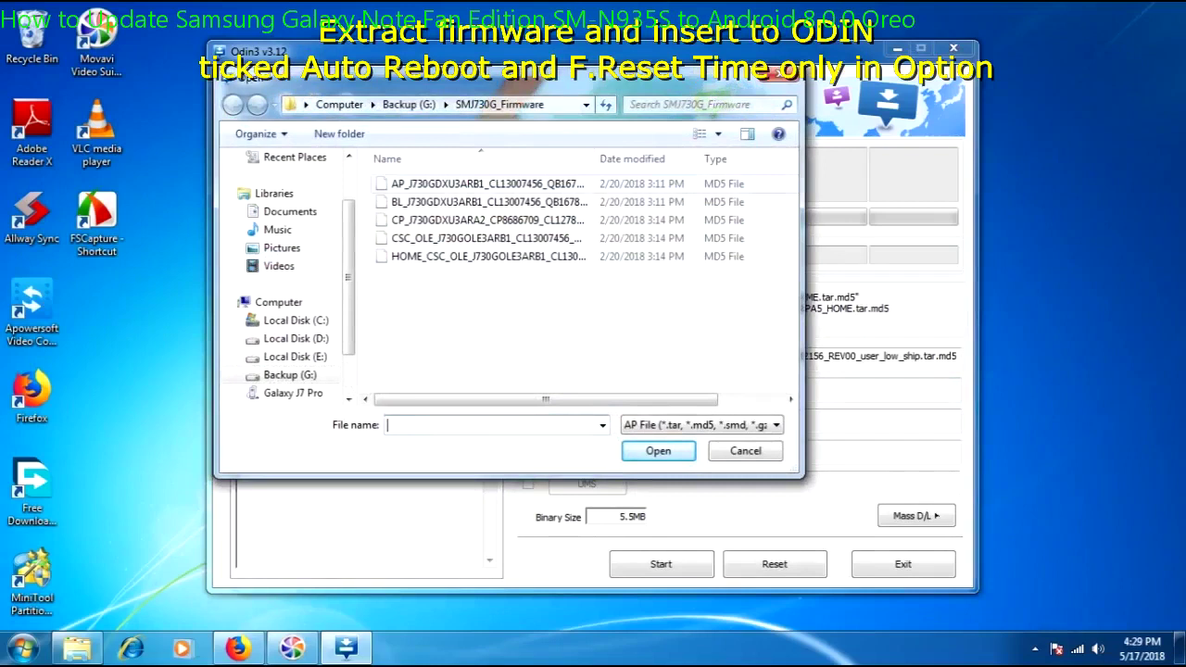
drag(510, 76, 238, 156)
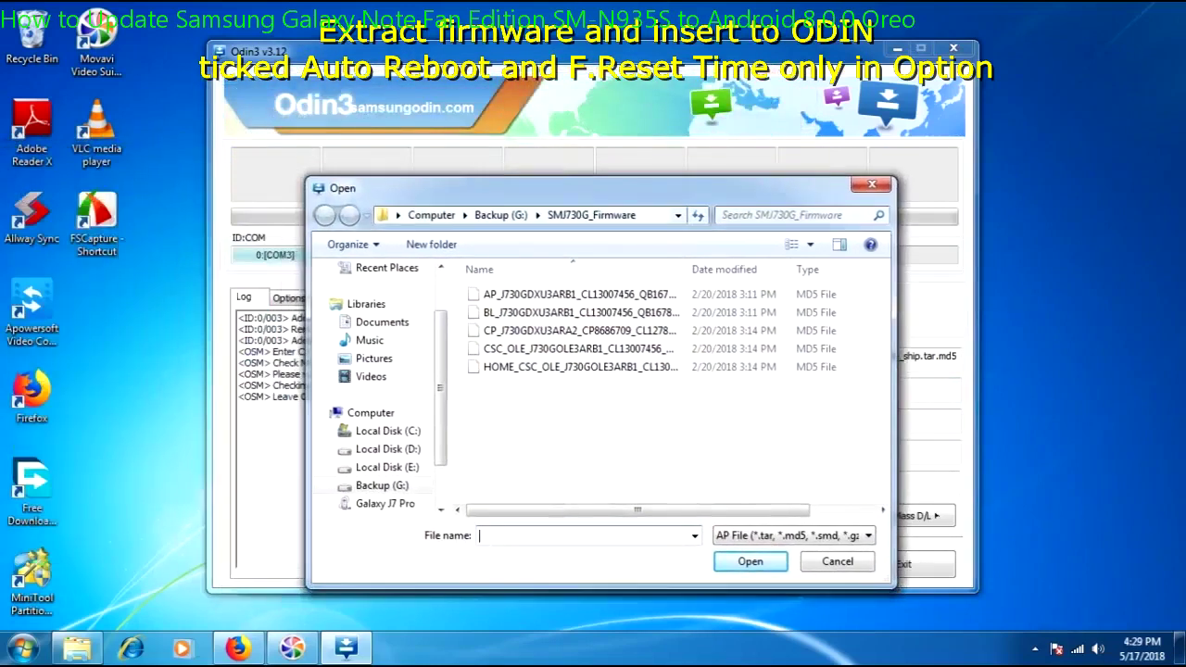
click(569, 293)
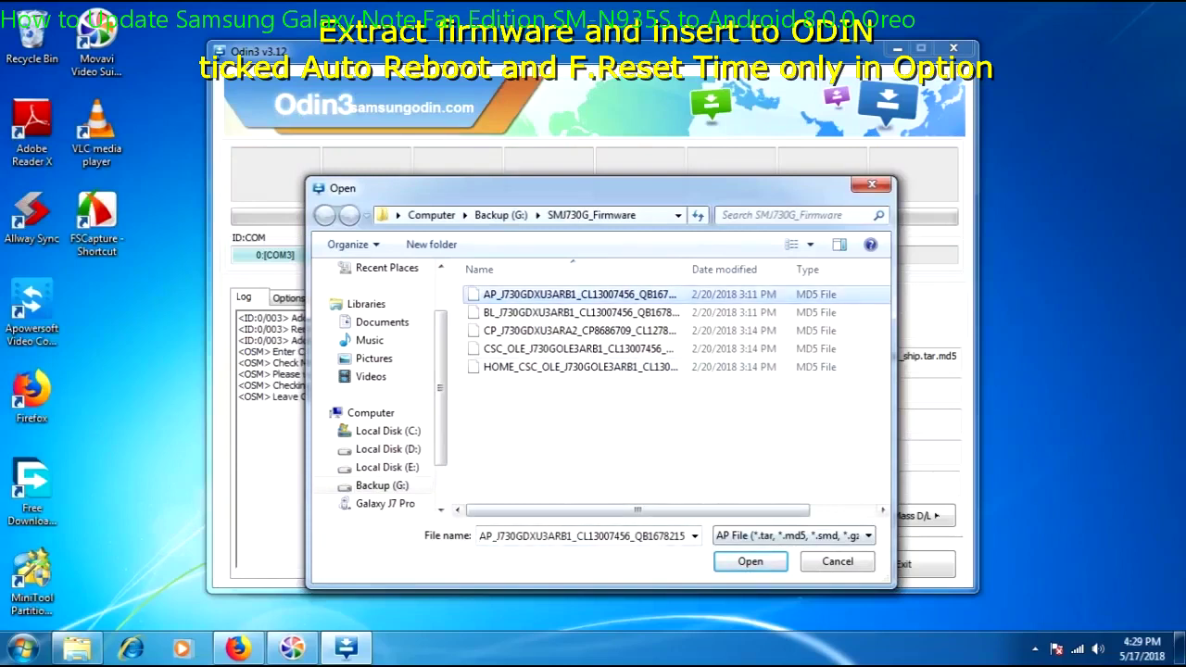
key(Return)
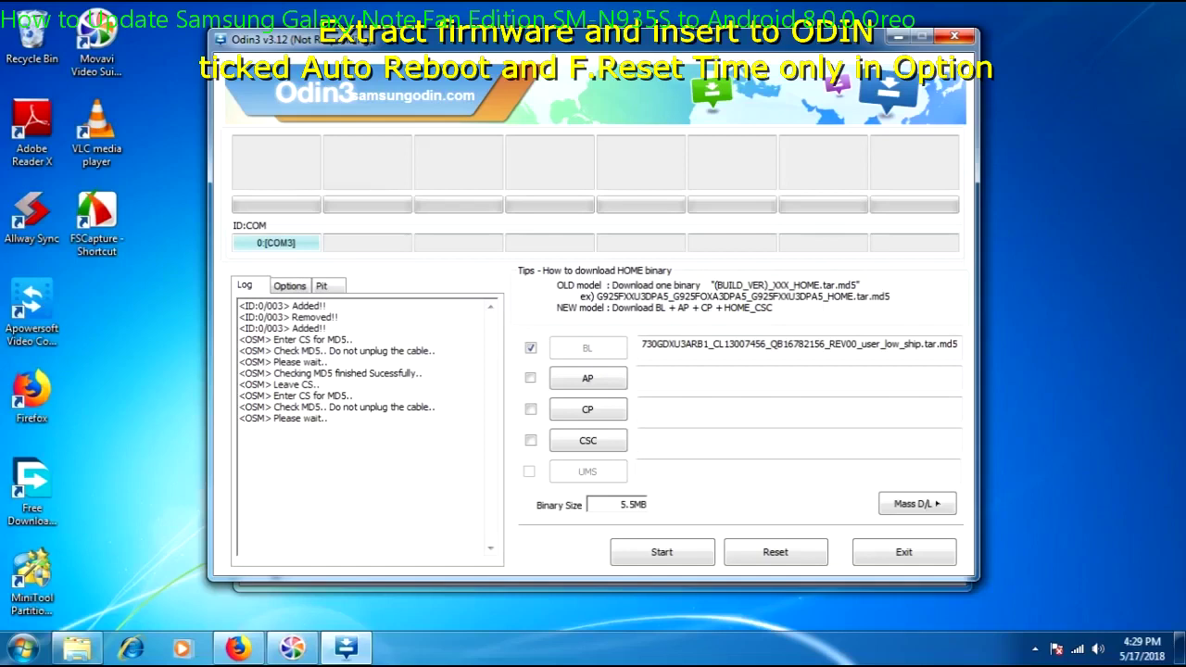
drag(593, 39, 589, 55)
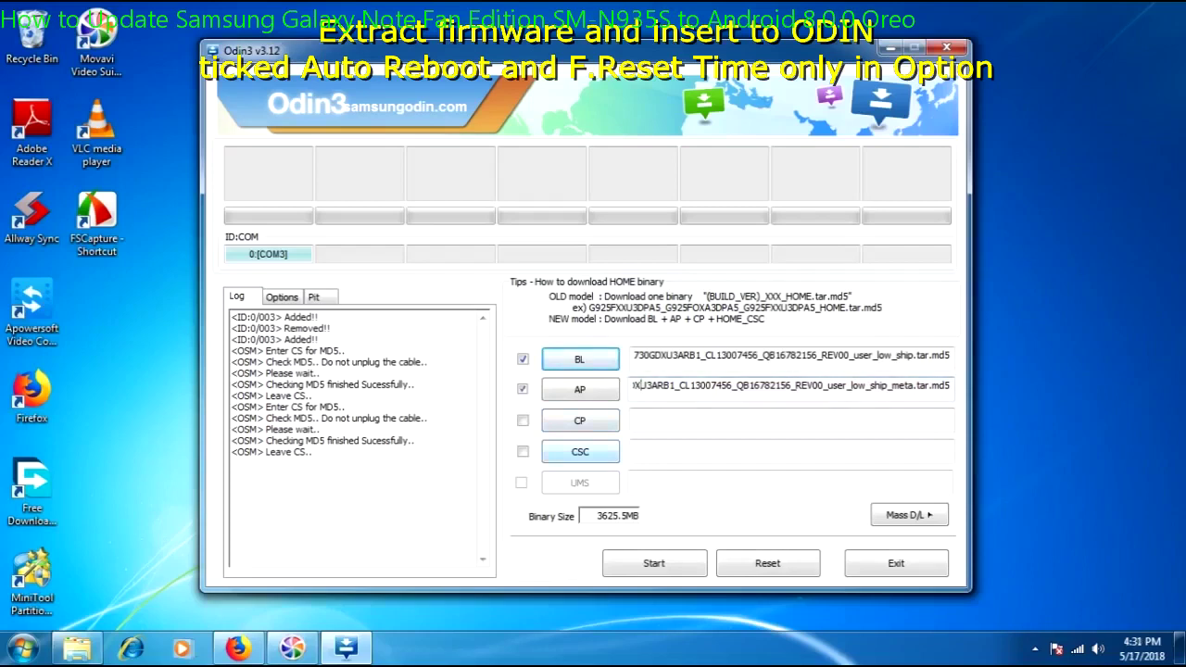
- Check the beginnings of the AP and BL file paths to verify the firmware file loaded in each slot
key(Left)
key(Left)
key(Left)
key(Left)
key(Left)
key(Left)
key(Left)
key(Left)
key(Left)
key(Left)
key(Left)
key(Left)
key(Left)
key(Left)
key(Left)
key(Left)
key(Left)
key(Left)
key(Left)
key(Left)
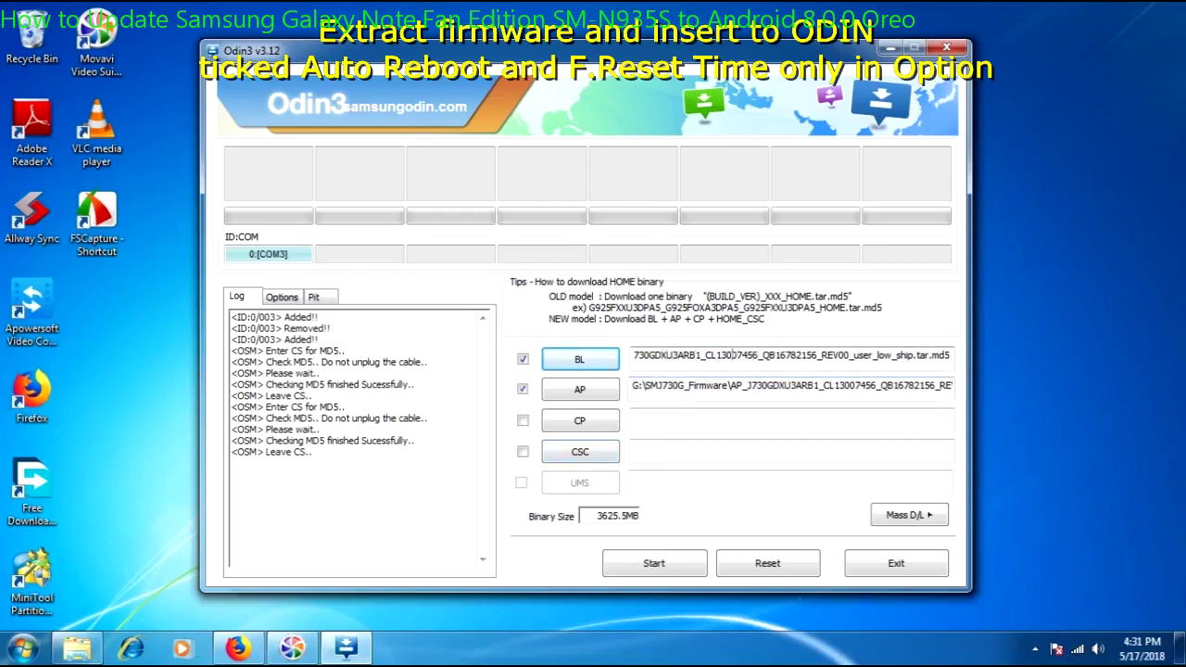
key(Left)
key(Left)
key(Left)
key(Left)
key(Left)
key(Left)
key(Left)
key(Left)
key(Left)
key(Left)
key(Left)
key(Left)
key(Left)
key(Left)
key(Left)
key(Left)
key(Left)
key(Left)
key(Left)
key(Left)
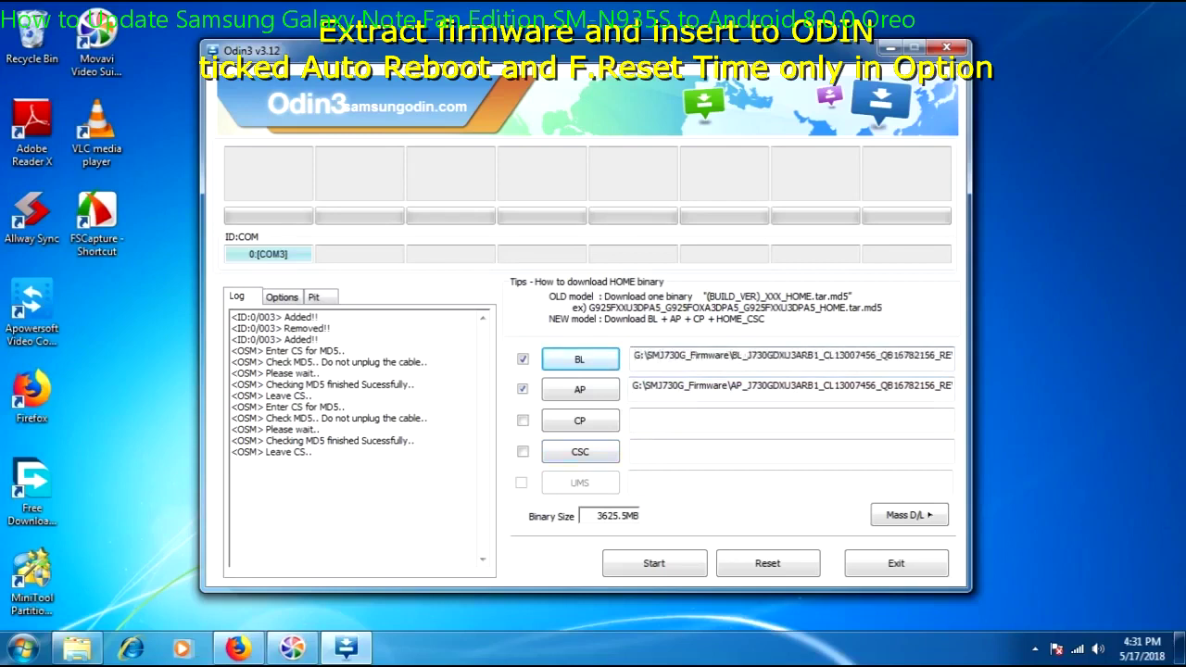
- Load the CP_J730GDXU3ARA2_CP8686709 file from the SMJ730G_Firmware folder into the CP slot
click(580, 420)
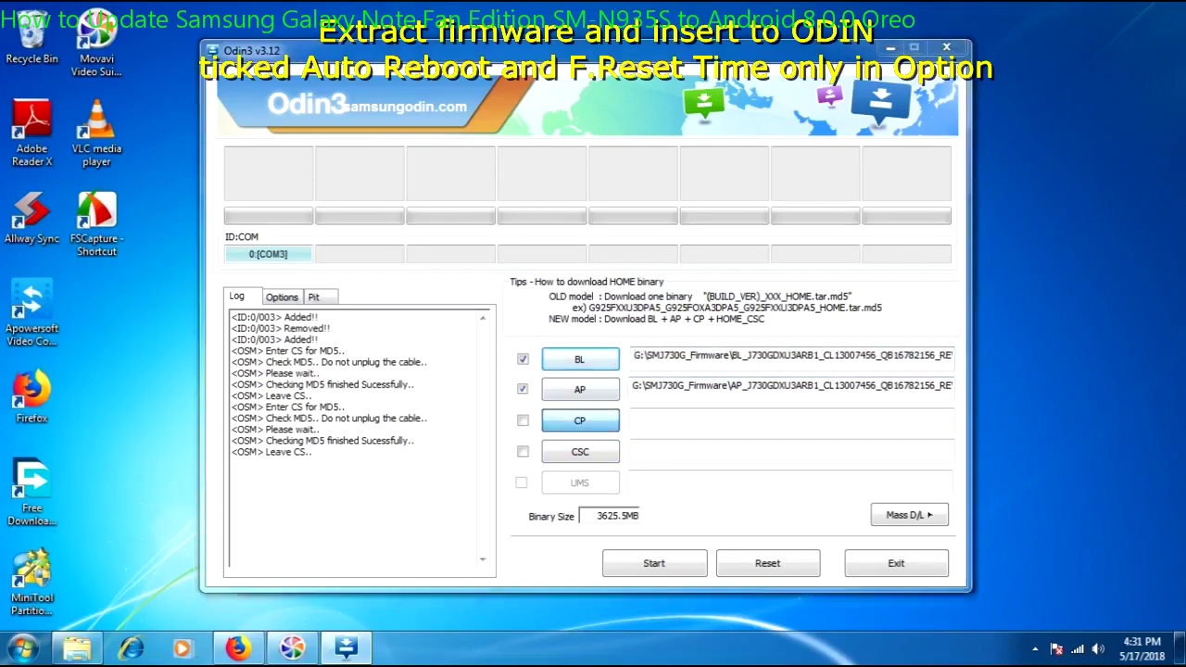
click(481, 219)
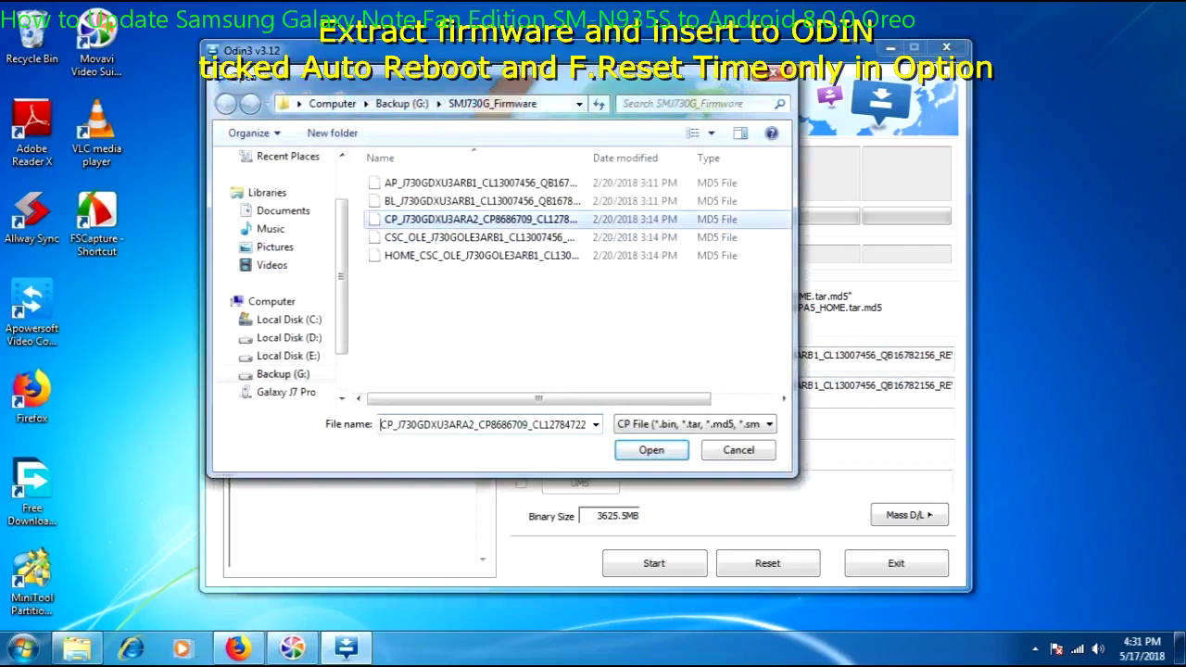
click(651, 450)
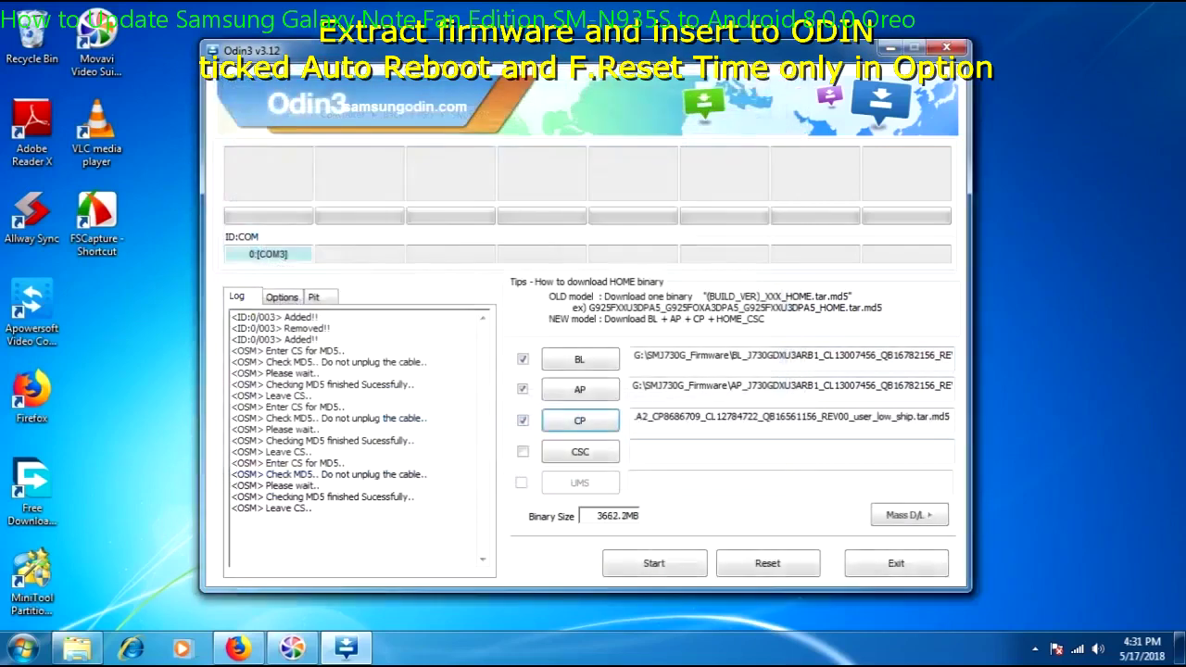
- Load the CSC_OLE_J730GOLE3ARB1_CL13007456 file, not the HOME_CSC one, into the CSC slot
click(580, 452)
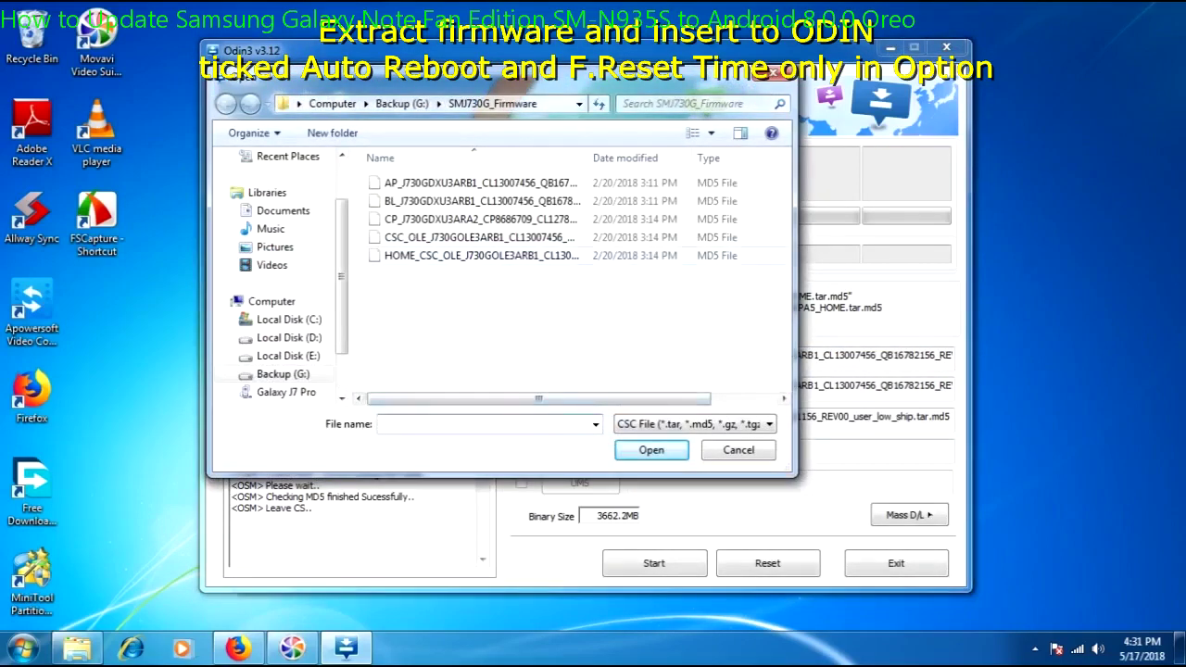
click(481, 256)
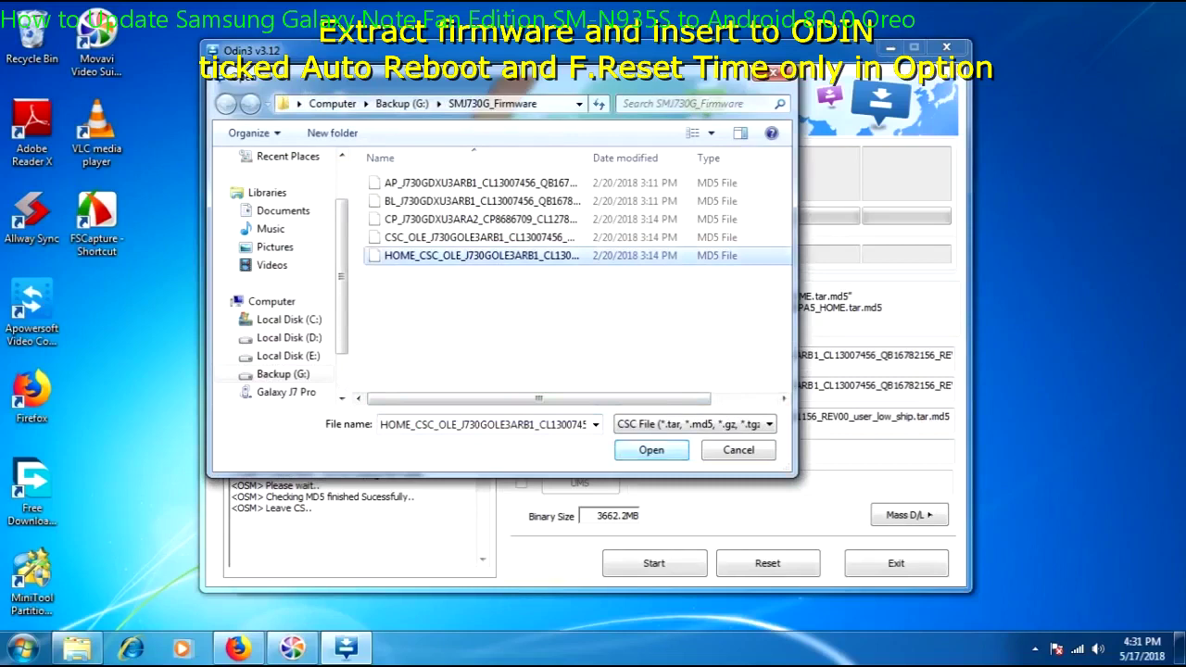
click(652, 449)
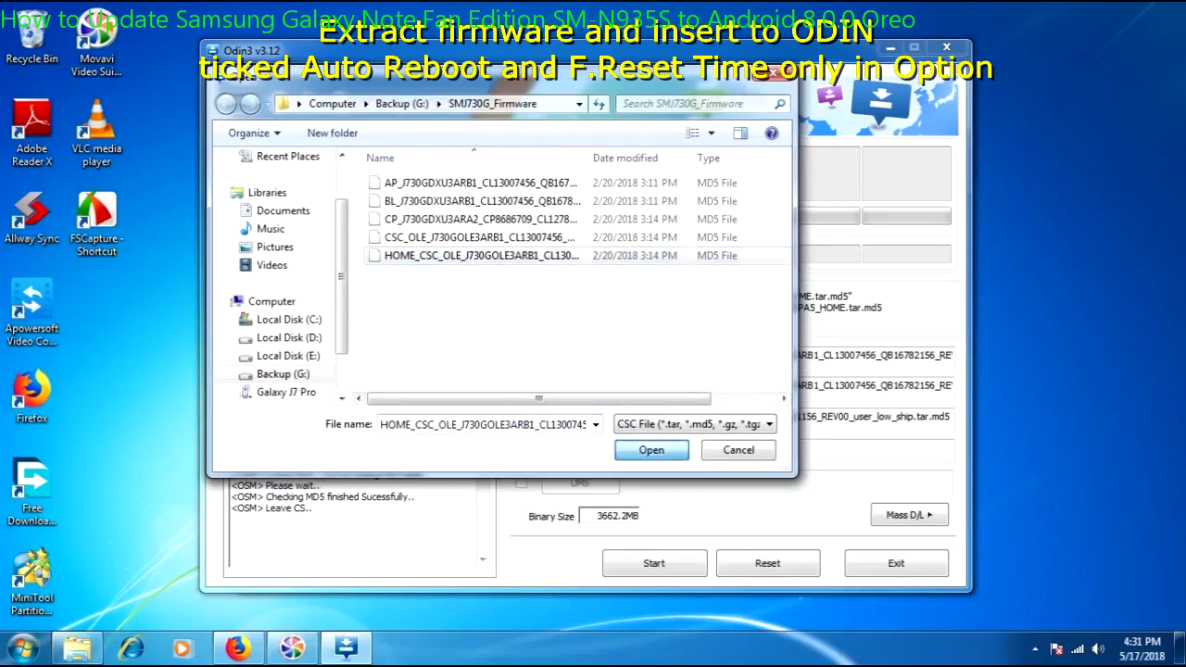
click(481, 237)
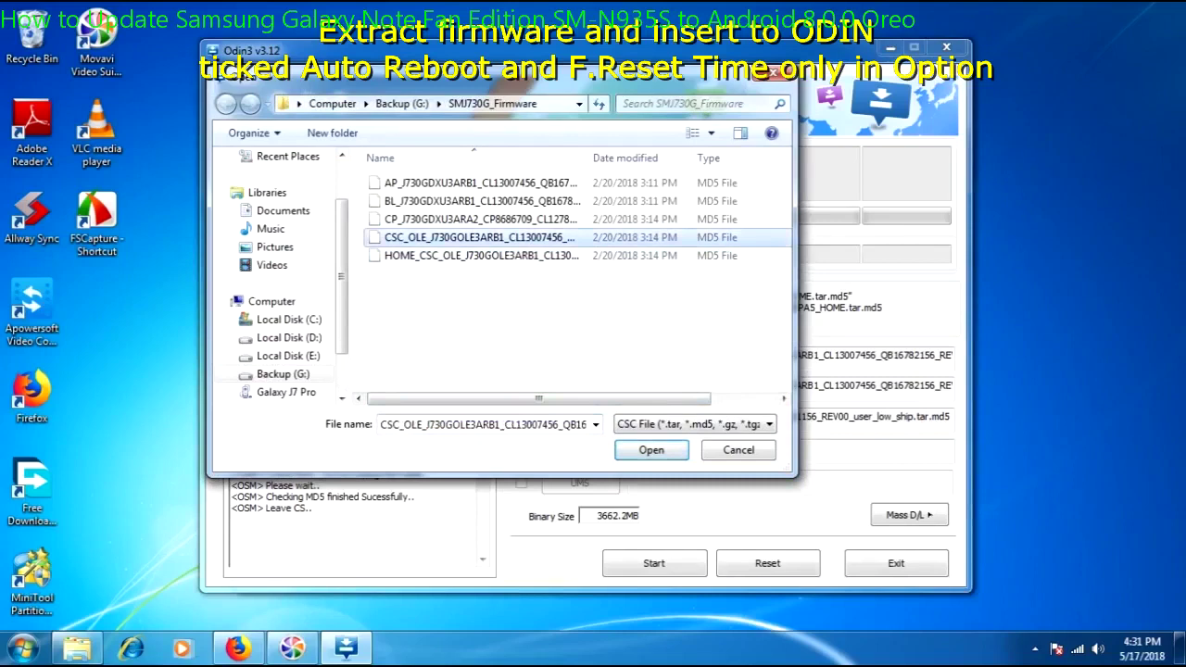
key(Return)
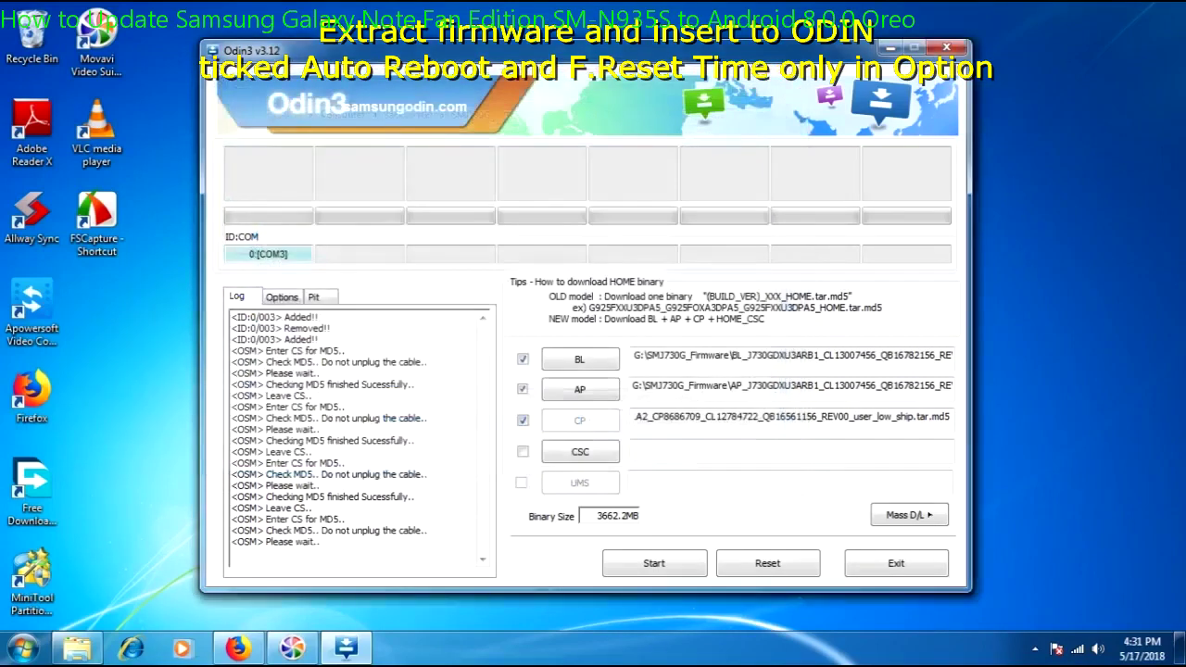